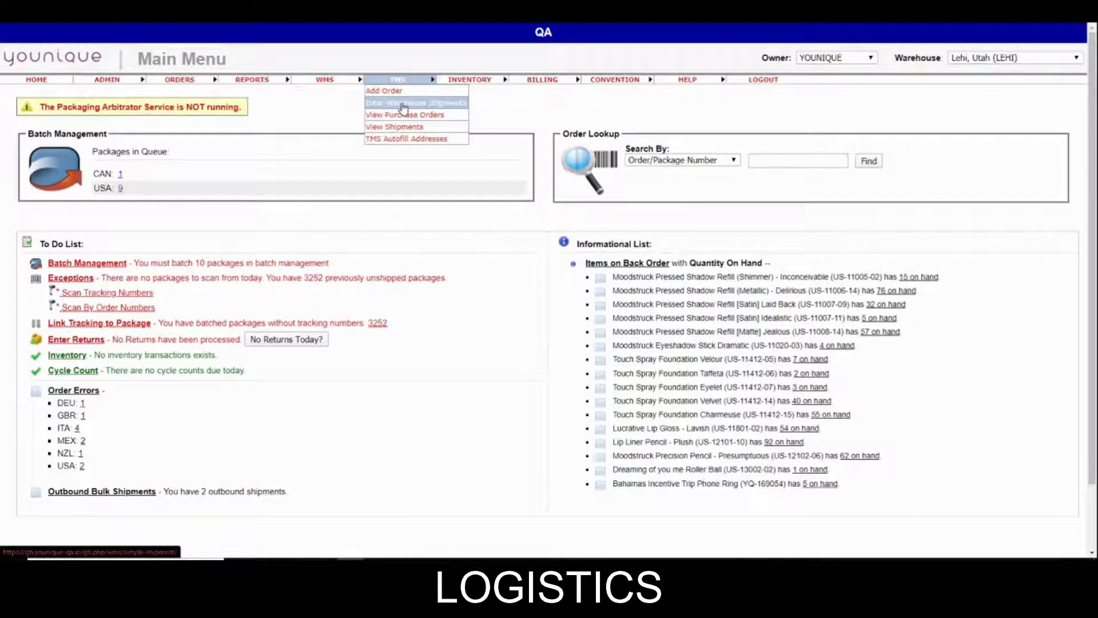
Open a new inter-warehouse shipment and set its ship-to warehouse to New Jersey, USA (NJUS)
{"action": "left_click", "coordinate": [404, 107]}
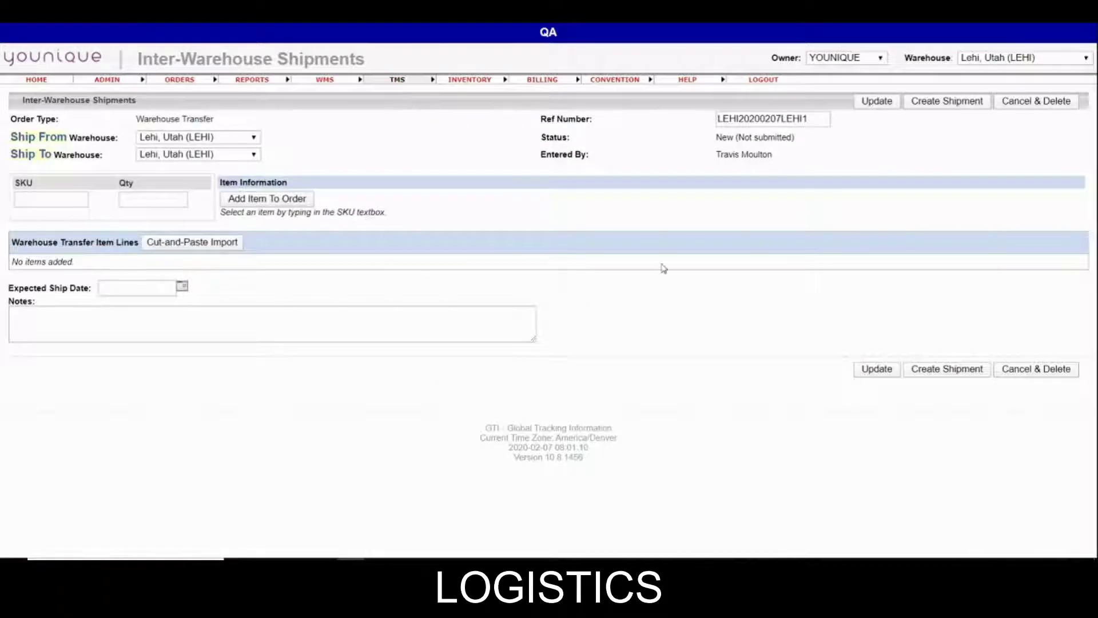
{"action": "left_click", "coordinate": [397, 79]}
{"action": "left_click", "coordinate": [181, 157]}
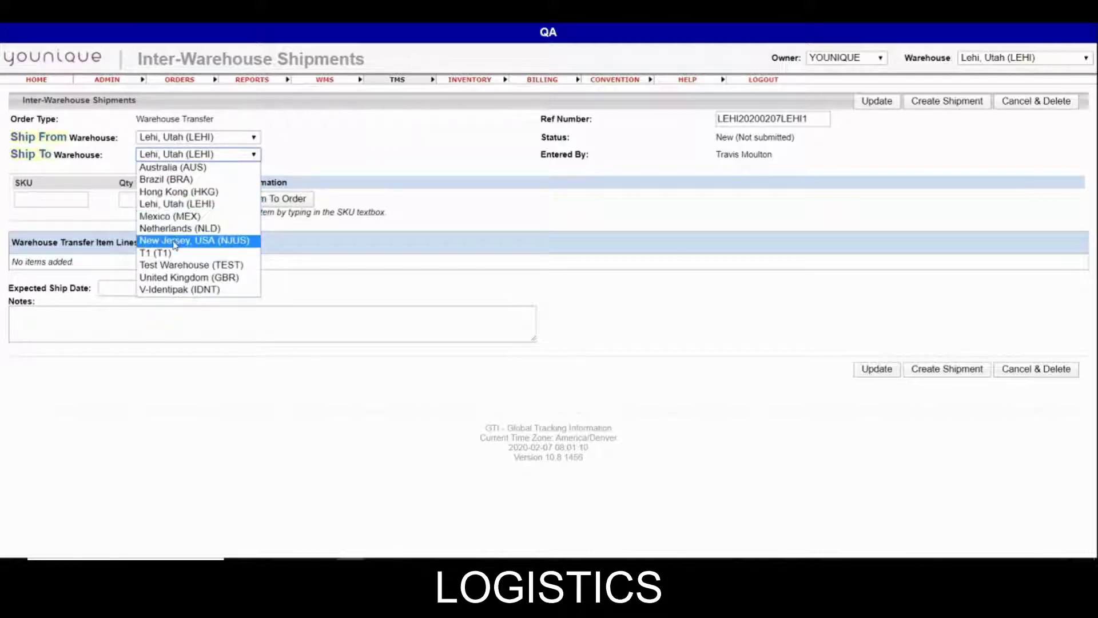
{"action": "left_click", "coordinate": [175, 243]}
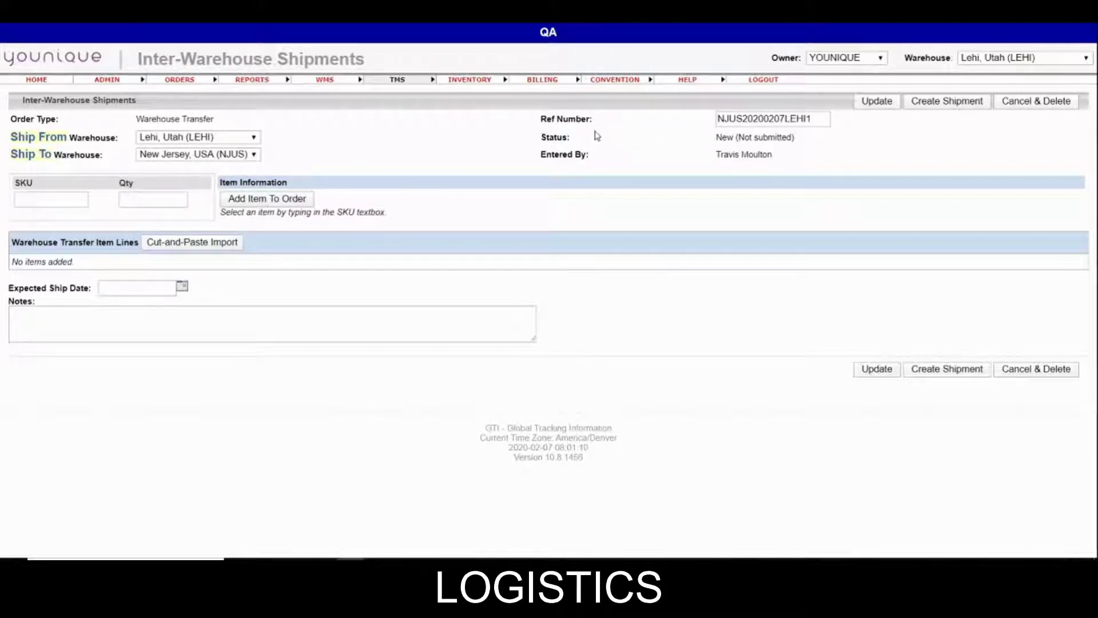
Clear the prefilled reference number of the warehouse transfer
{"action": "left_click_drag", "start_coordinate": [818, 119], "coordinate": [677, 135]}
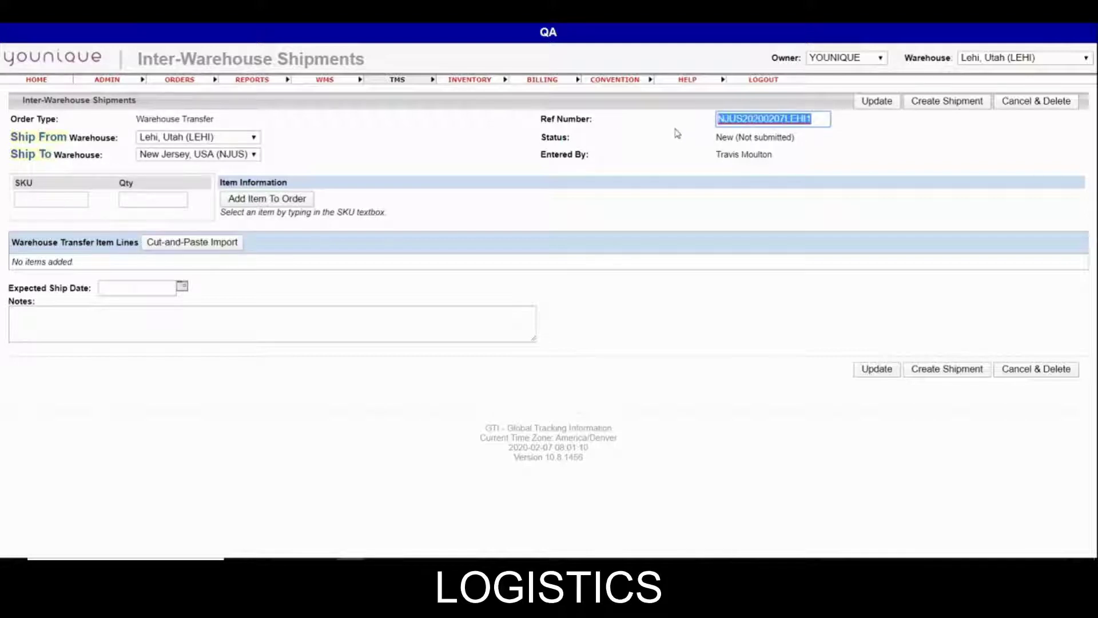
{"action": "left_click", "coordinate": [676, 134]}
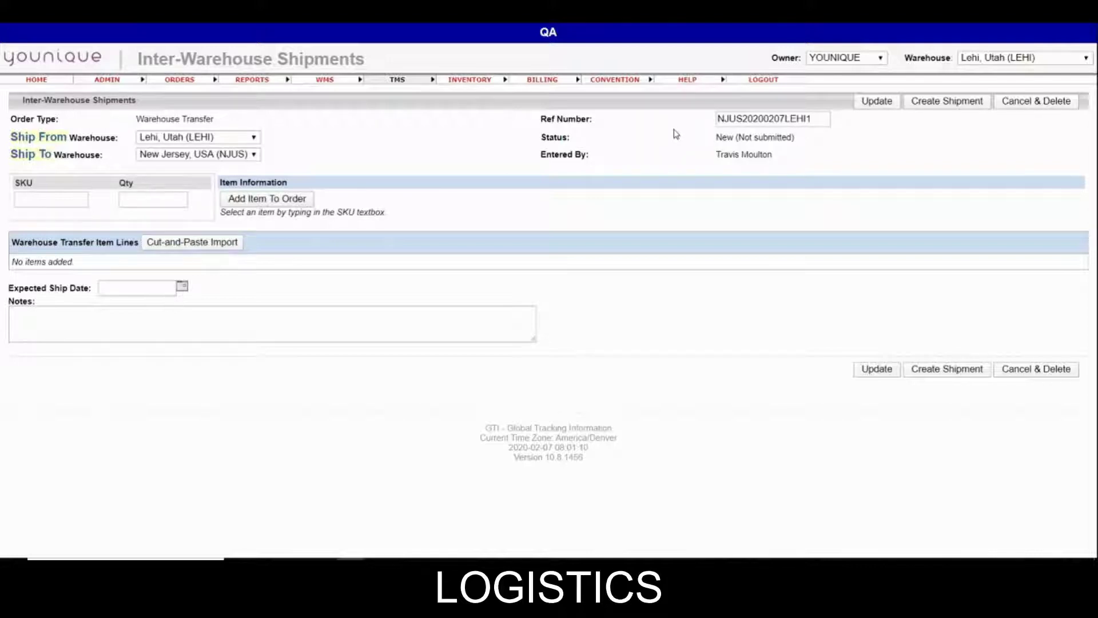
{"action": "left_click_drag", "start_coordinate": [813, 118], "coordinate": [669, 121]}
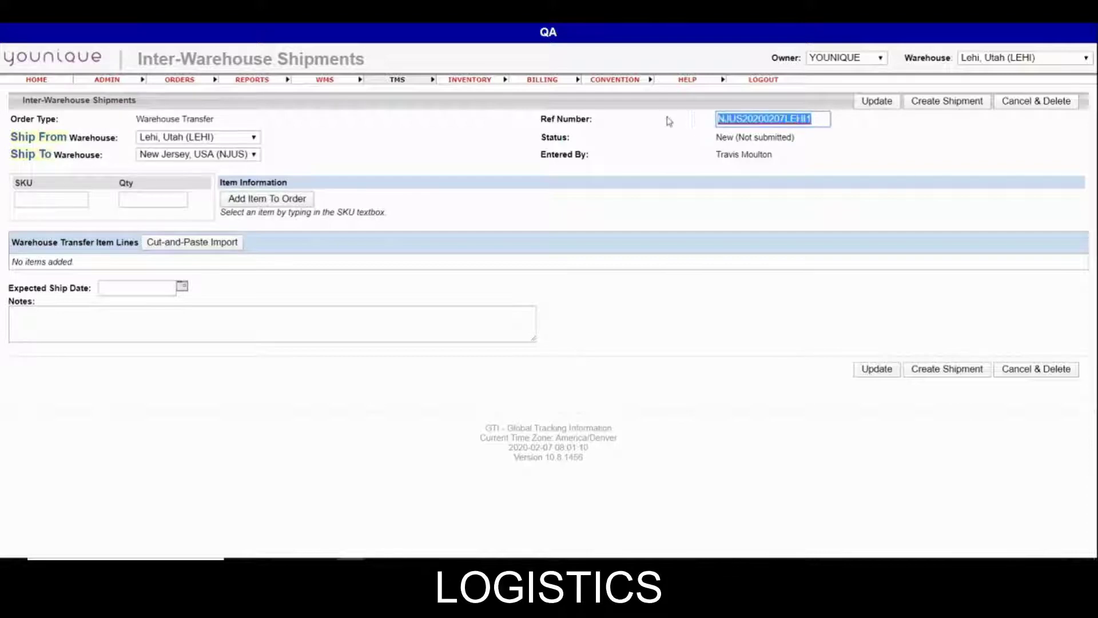
{"action": "left_click", "coordinate": [680, 156]}
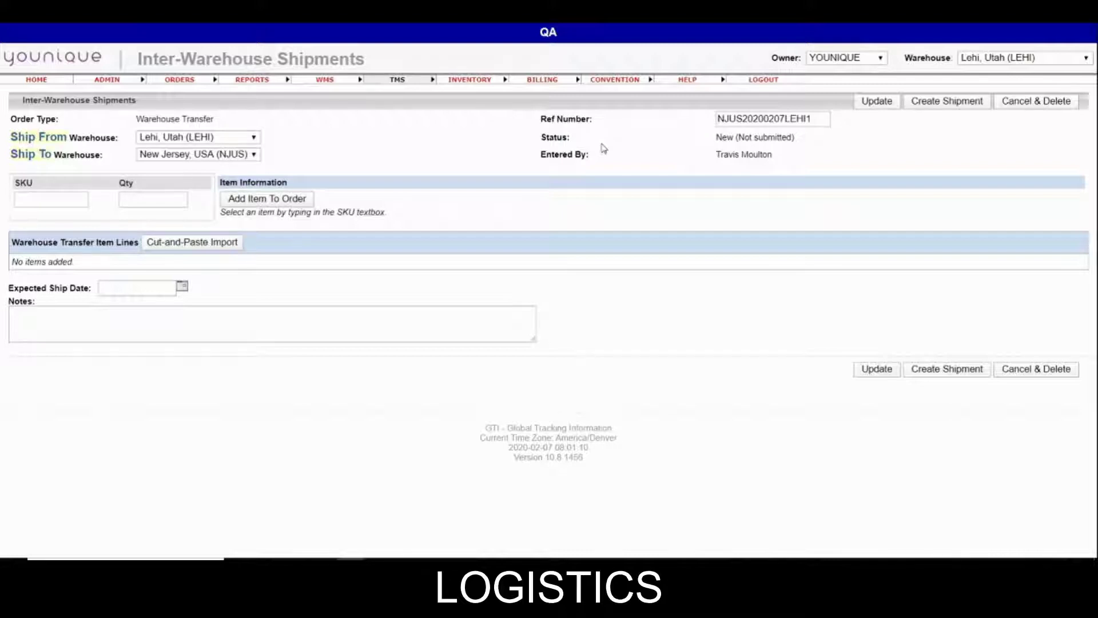
{"action": "double_click", "coordinate": [812, 119]}
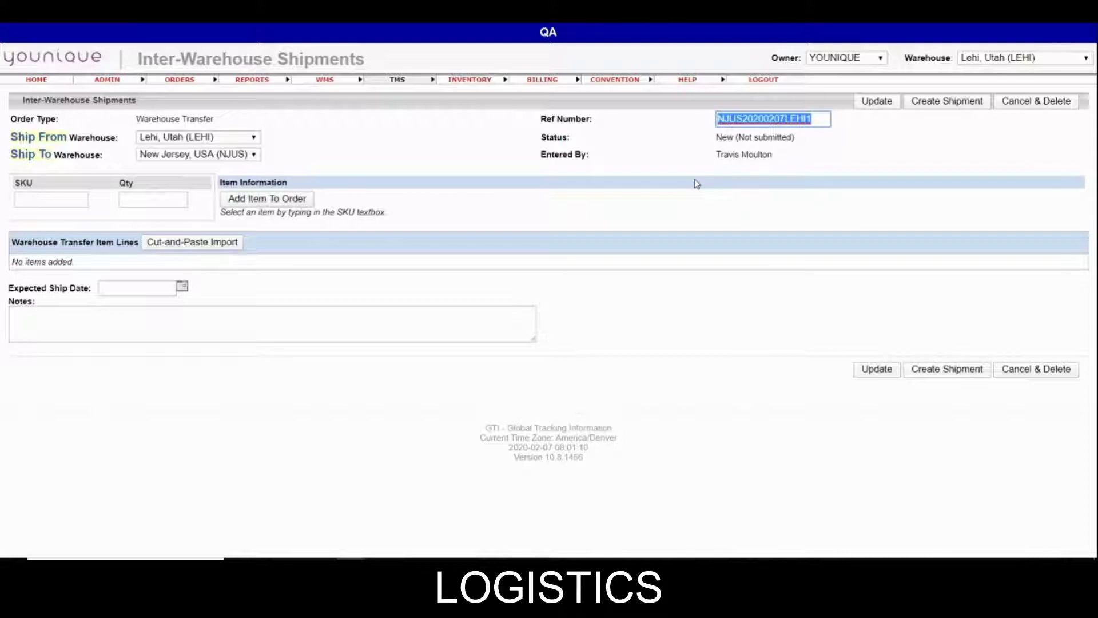
{"action": "key", "text": "BackSpace"}
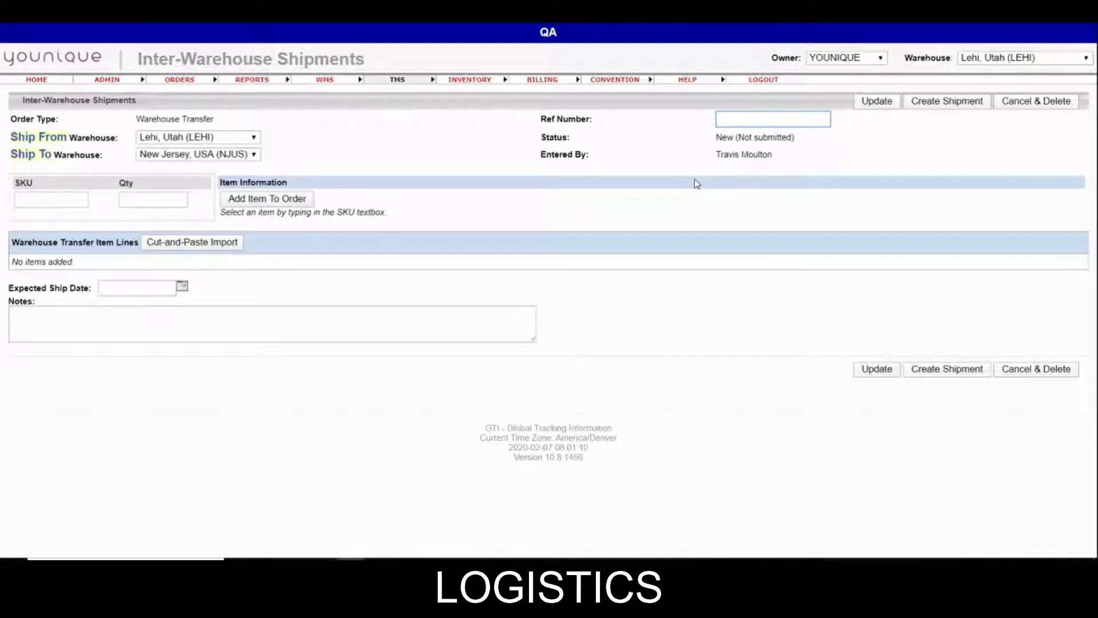
{"action": "type", "text": "needs netsuite"}
{"action": "key", "text": "BackSpace"}
{"action": "key", "text": "BackSpace"}
{"action": "key", "text": "BackSpace"}
{"action": "key", "text": "BackSpace"}
{"action": "key", "text": "BackSpace"}
{"action": "key", "text": "BackSpace"}
{"action": "key", "text": "BackSpace"}
{"action": "key", "text": "BackSpace"}
{"action": "key", "text": "BackSpace"}
{"action": "key", "text": "BackSpace"}
{"action": "key", "text": "BackSpace"}
{"action": "key", "text": "BackSpace"}
{"action": "key", "text": "BackSpace"}
{"action": "key", "text": "BackSpace"}
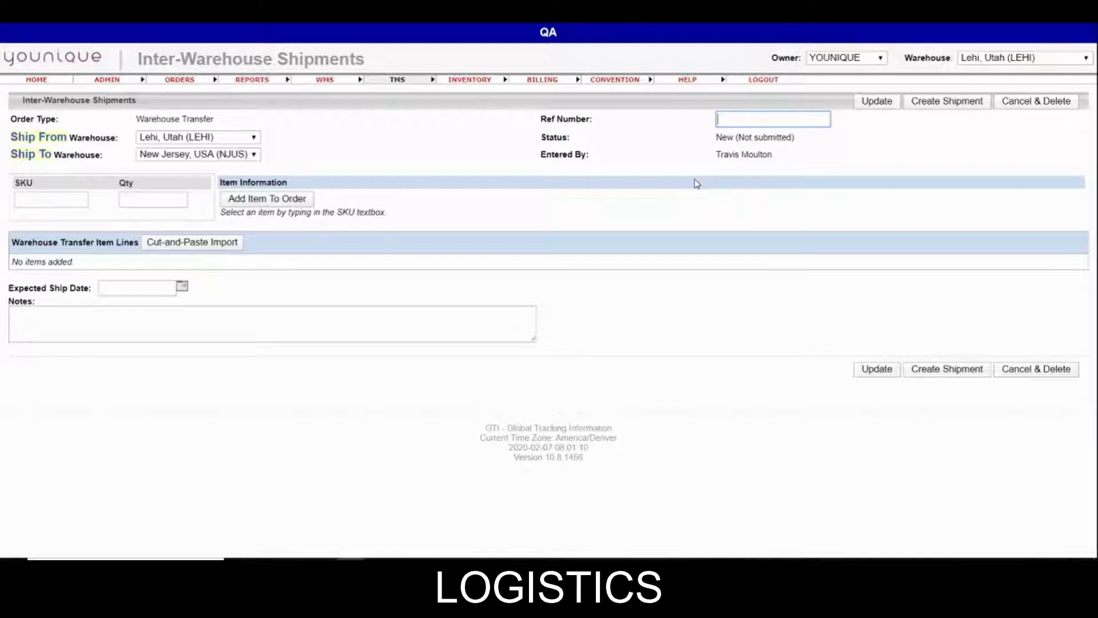
Enter 01 as the shipment's reference number
{"action": "type", "text": "01"}
{"action": "left_click", "coordinate": [696, 183]}
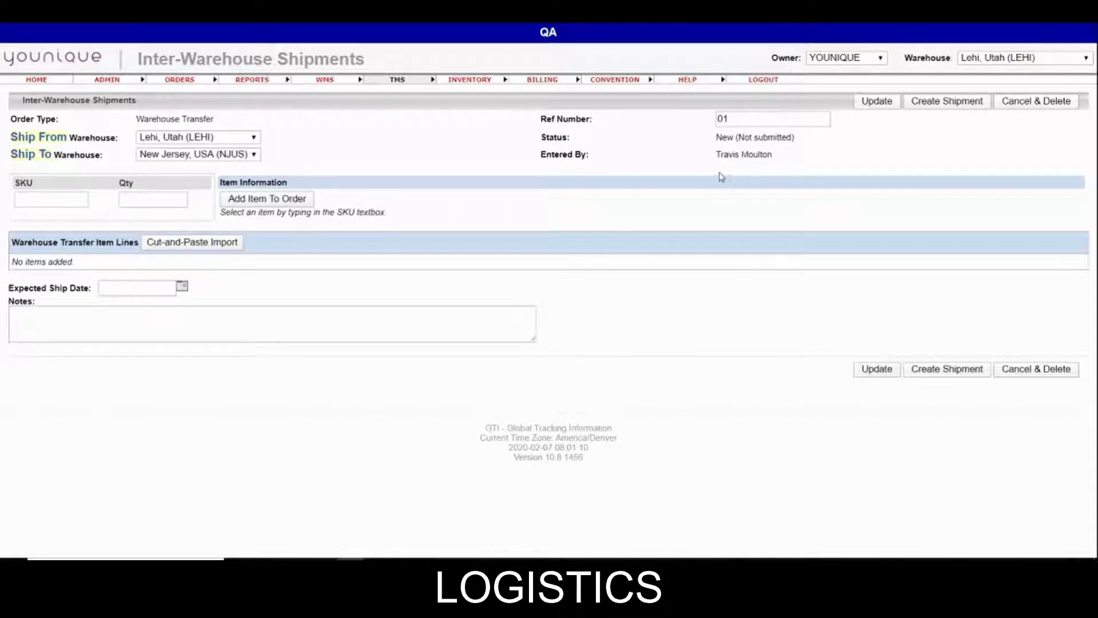
{"action": "left_click", "coordinate": [58, 199]}
{"action": "left_click", "coordinate": [175, 243]}
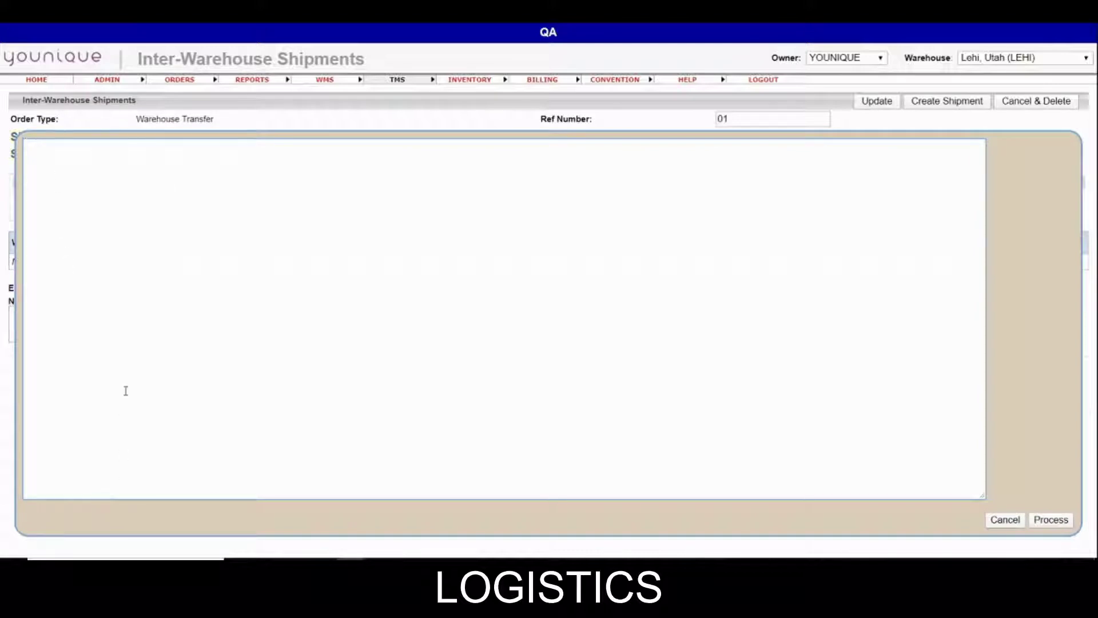
{"action": "left_click", "coordinate": [53, 167]}
{"action": "left_click", "coordinate": [1005, 519]}
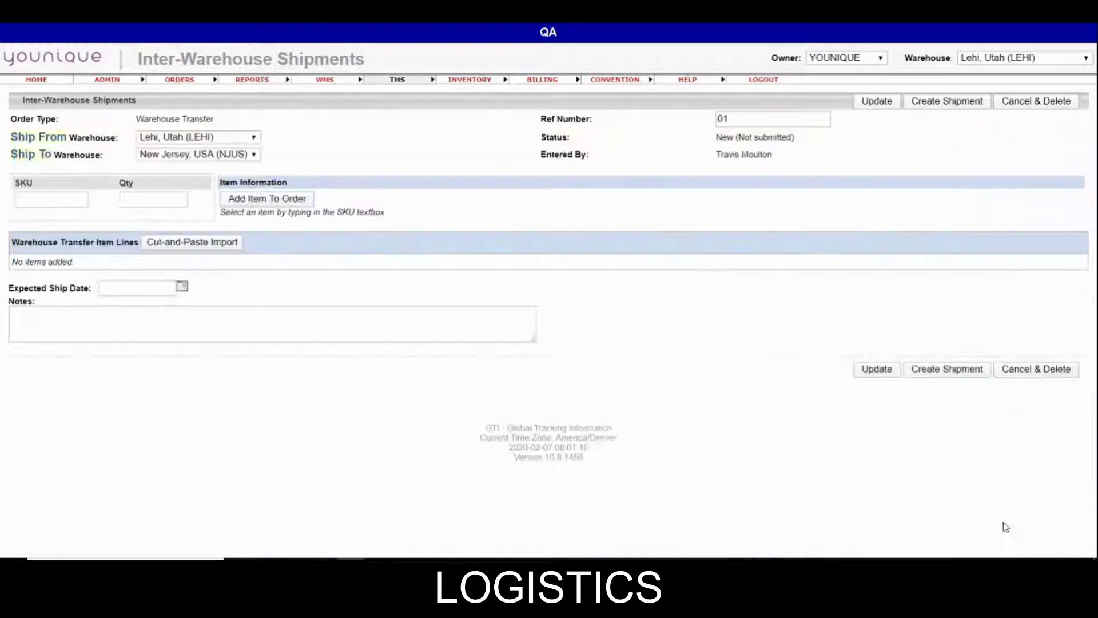
Find the 4D fiber lashes item, US-11102-09, and add it to the transfer with a quantity of 1000
{"action": "left_click", "coordinate": [49, 199]}
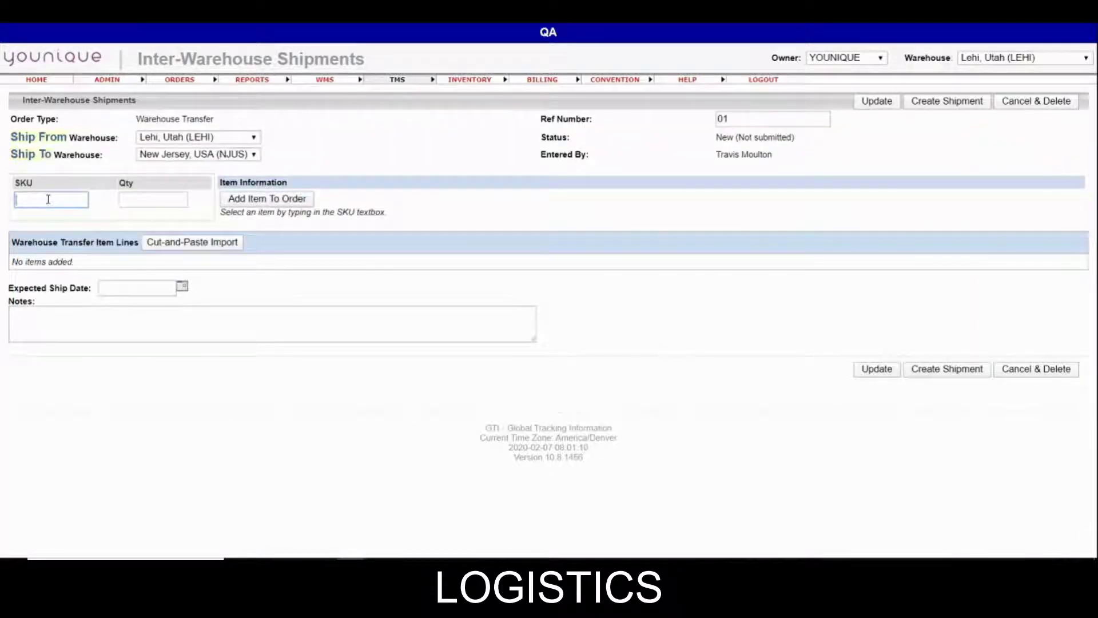
{"action": "type", "text": "40"}
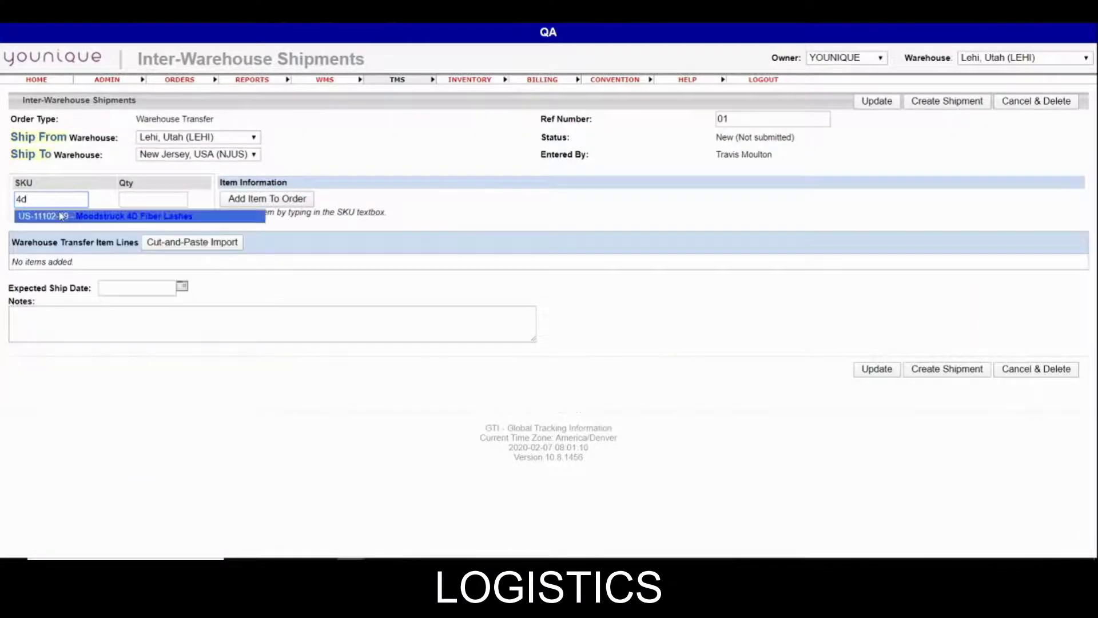
{"action": "left_click", "coordinate": [105, 216]}
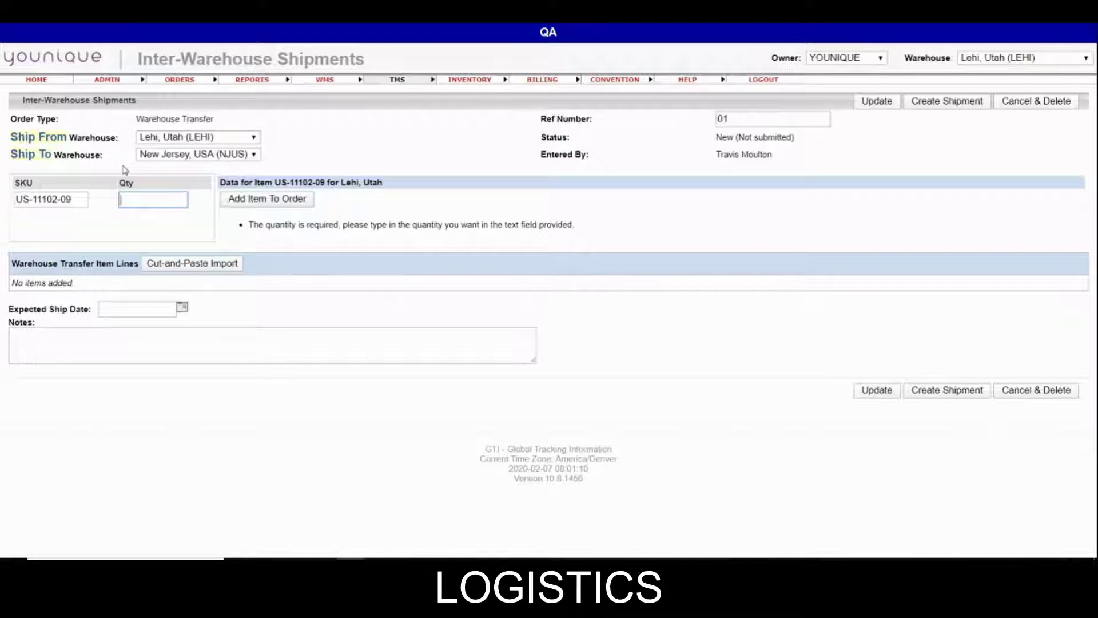
{"action": "type", "text": "000"}
{"action": "left_click", "coordinate": [298, 202]}
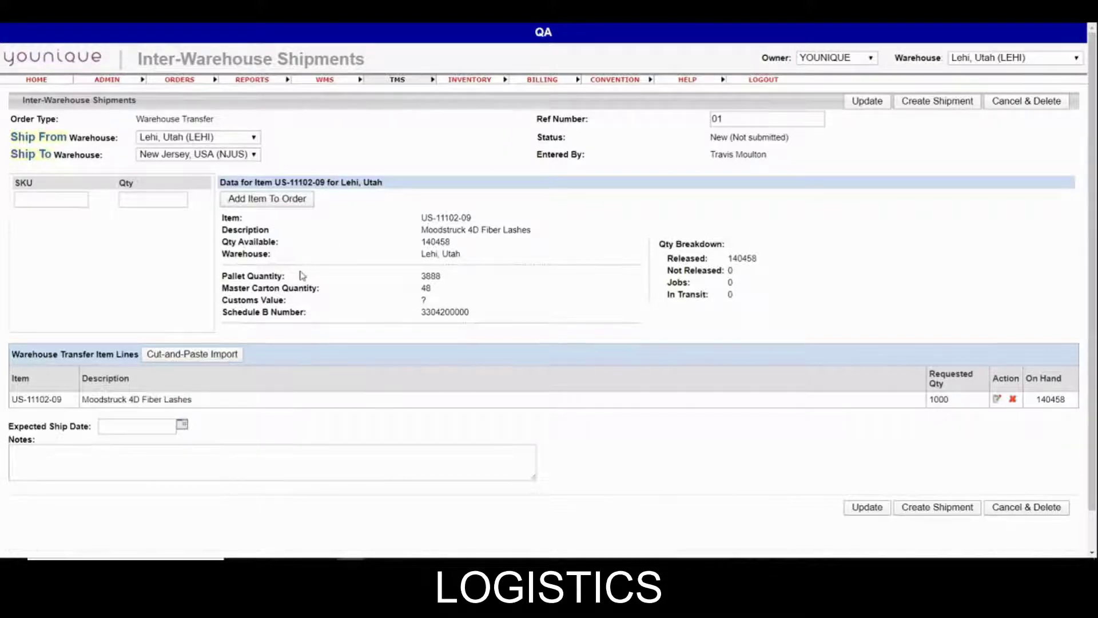
Check the pallet quantity and master carton quantity of the 4D fiber lashes item
{"action": "double_click", "coordinate": [435, 275]}
{"action": "left_click", "coordinate": [428, 285]}
{"action": "double_click", "coordinate": [426, 287]}
{"action": "left_click", "coordinate": [446, 295]}
Add item US-11008-08, the Gingerly pressed shadow refill, to the transfer with a quantity of 500
{"action": "left_click", "coordinate": [51, 202]}
{"action": "type", "text": "US-"}
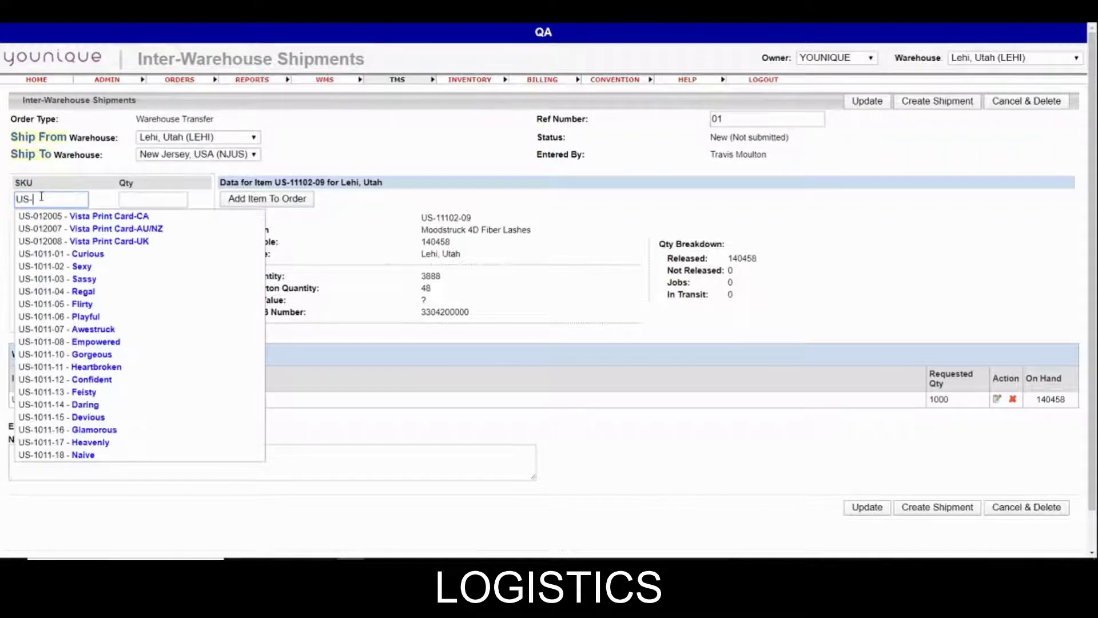
{"action": "type", "text": "11008"}
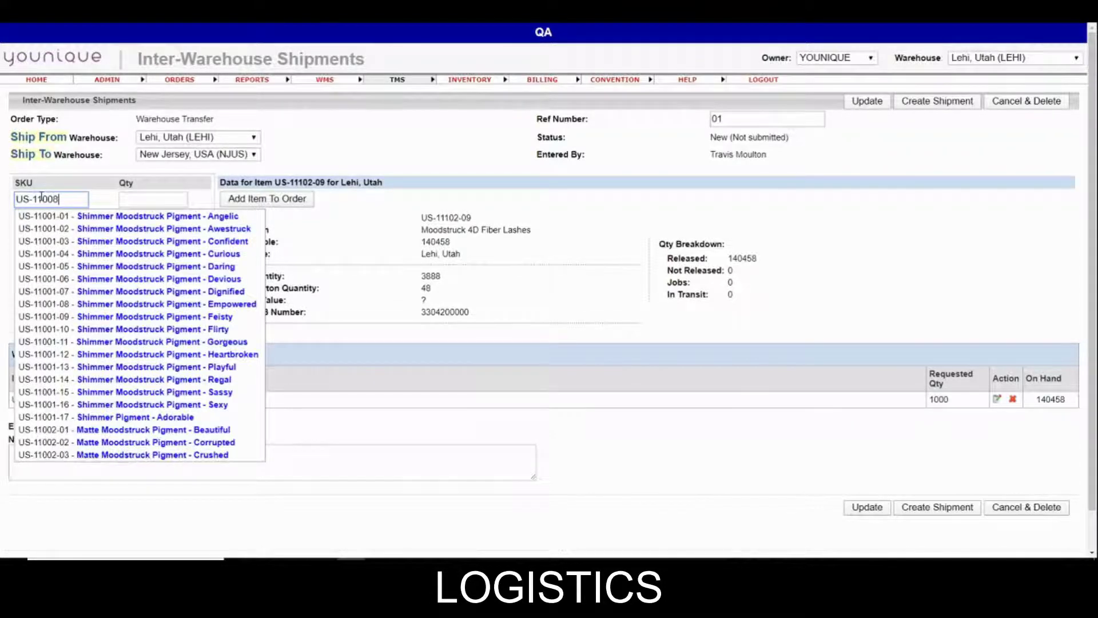
{"action": "type", "text": "-08"}
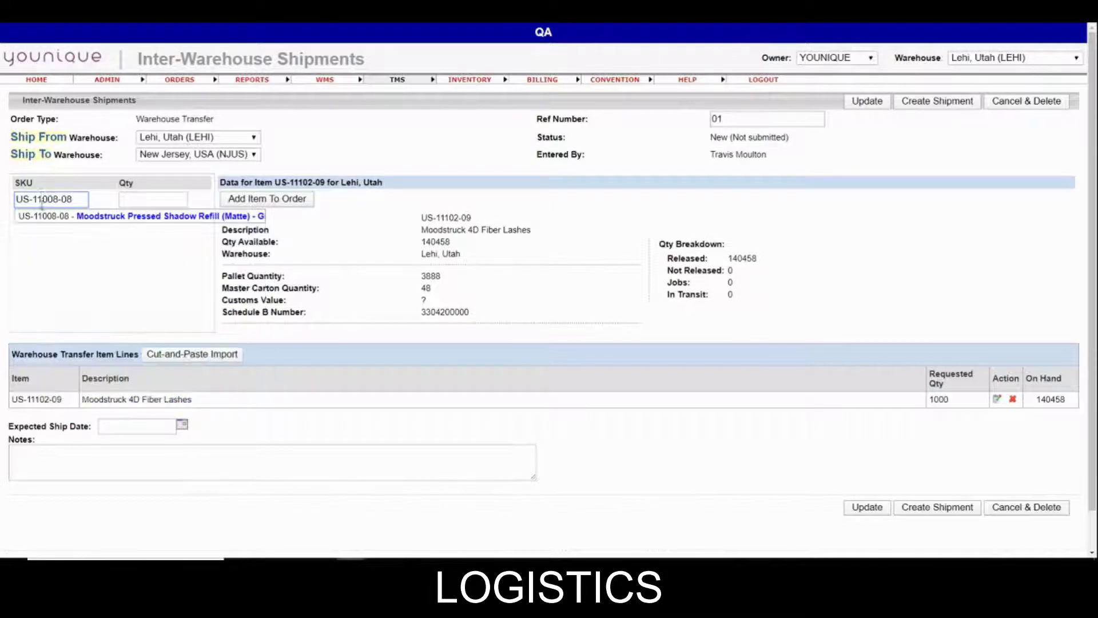
{"action": "left_click", "coordinate": [45, 220]}
{"action": "type", "text": "500"}
{"action": "left_click", "coordinate": [240, 202]}
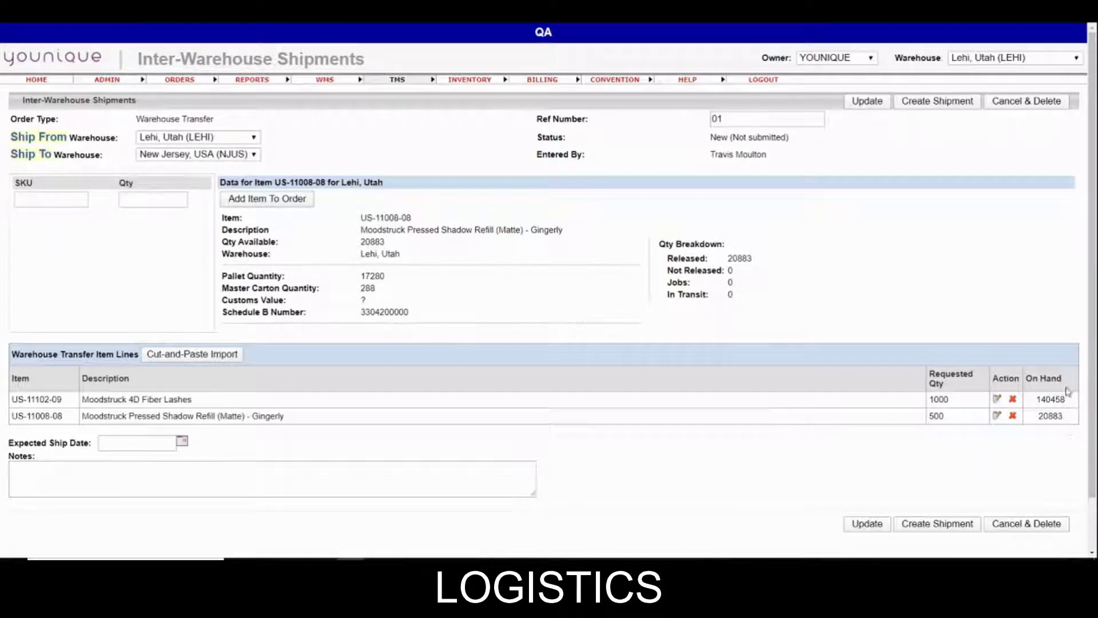
Add item US-11009-02, the pressed shadow quad palette, to the transfer with a quantity of 250
{"action": "left_click", "coordinate": [57, 198]}
{"action": "type", "text": "US"}
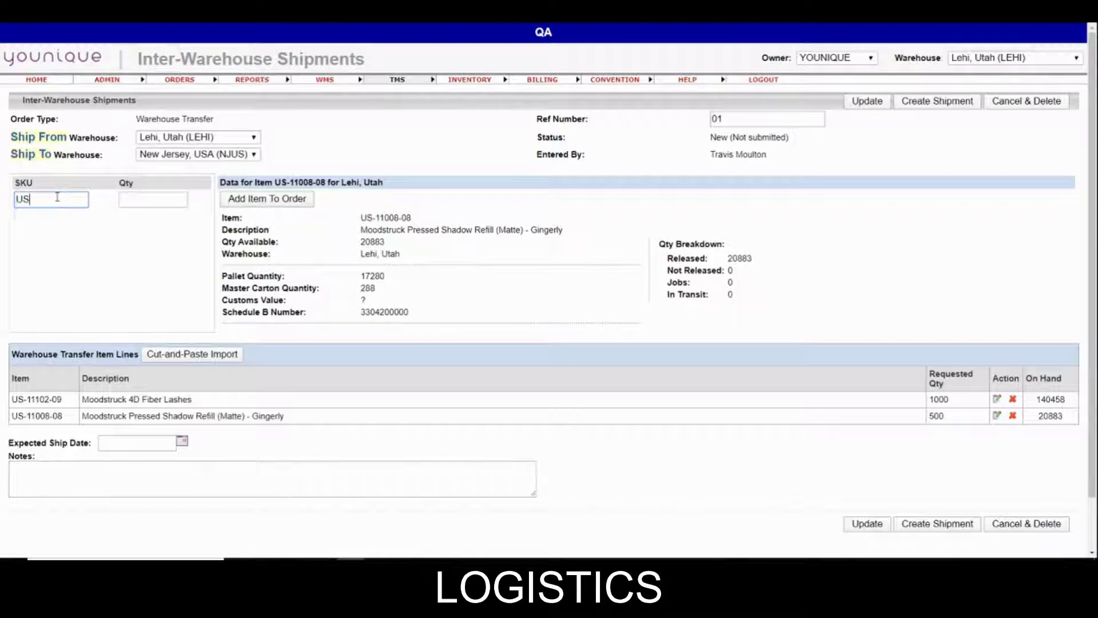
{"action": "type", "text": "-1100"}
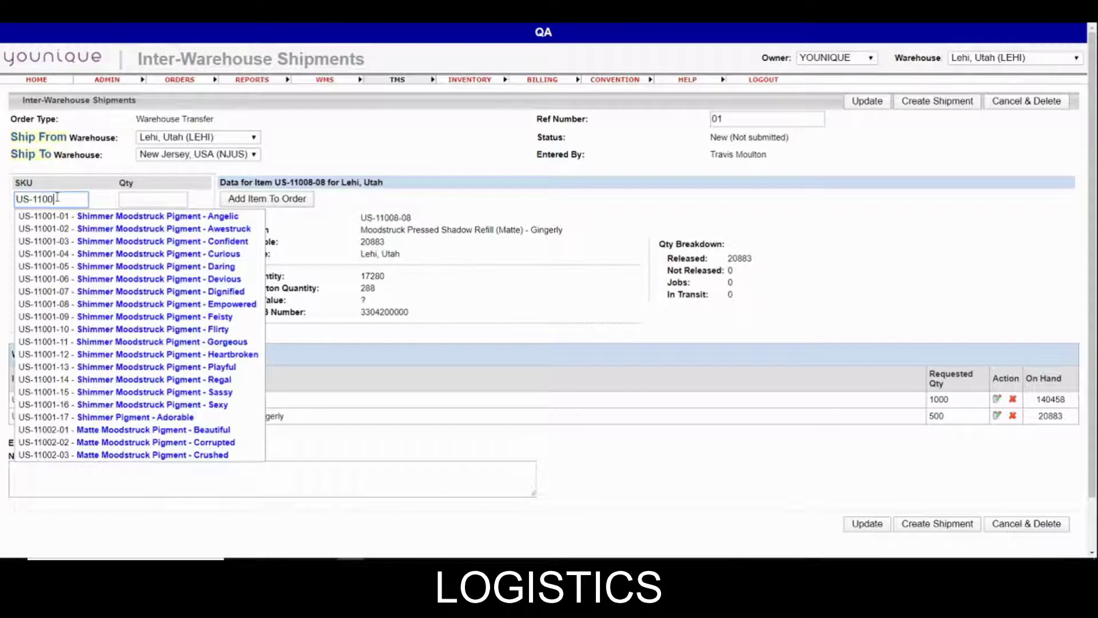
{"action": "type", "text": "9-02"}
{"action": "left_click", "coordinate": [78, 220]}
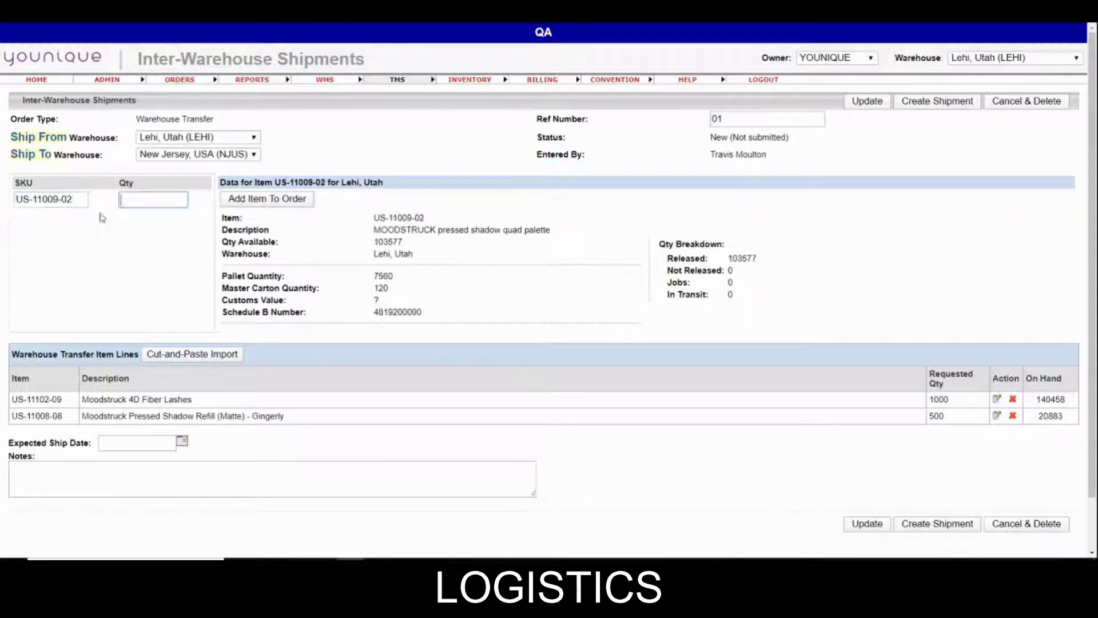
{"action": "type", "text": "250"}
{"action": "left_click", "coordinate": [260, 203]}
Add item US-11009-01, the pressed shadow single compact, to the transfer with a quantity of 450
{"action": "left_click", "coordinate": [66, 204]}
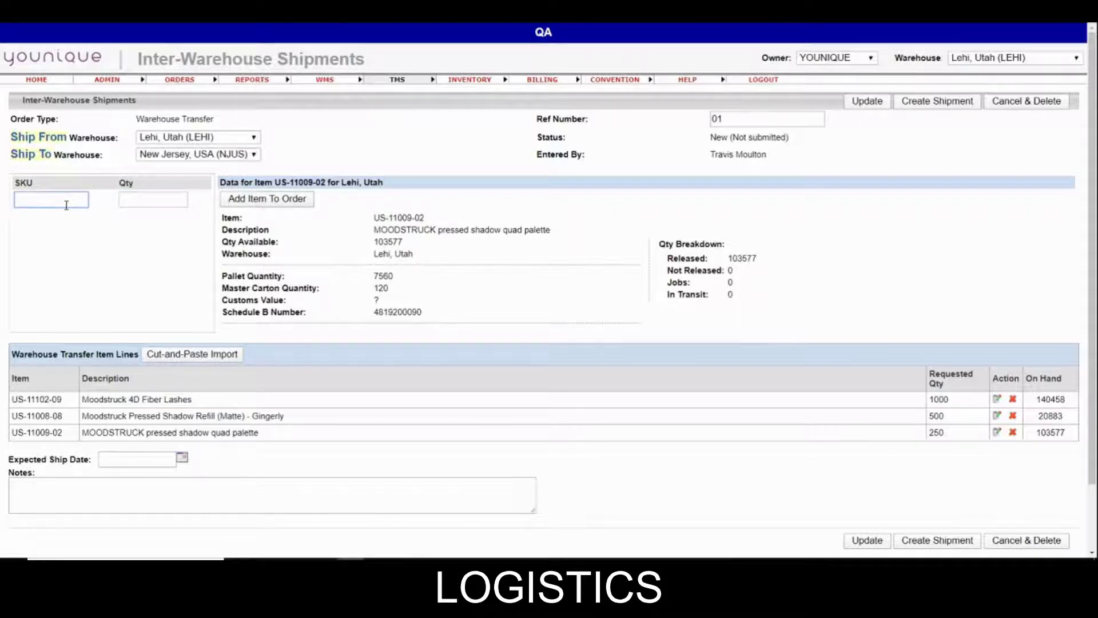
{"action": "type", "text": "US-1100"}
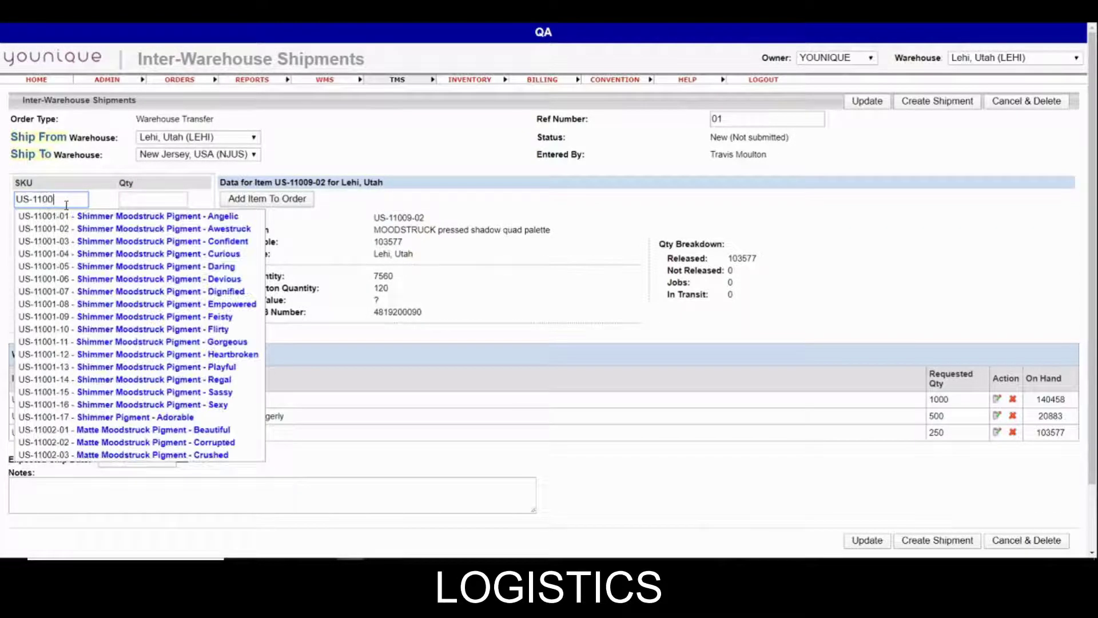
{"action": "type", "text": "9-01"}
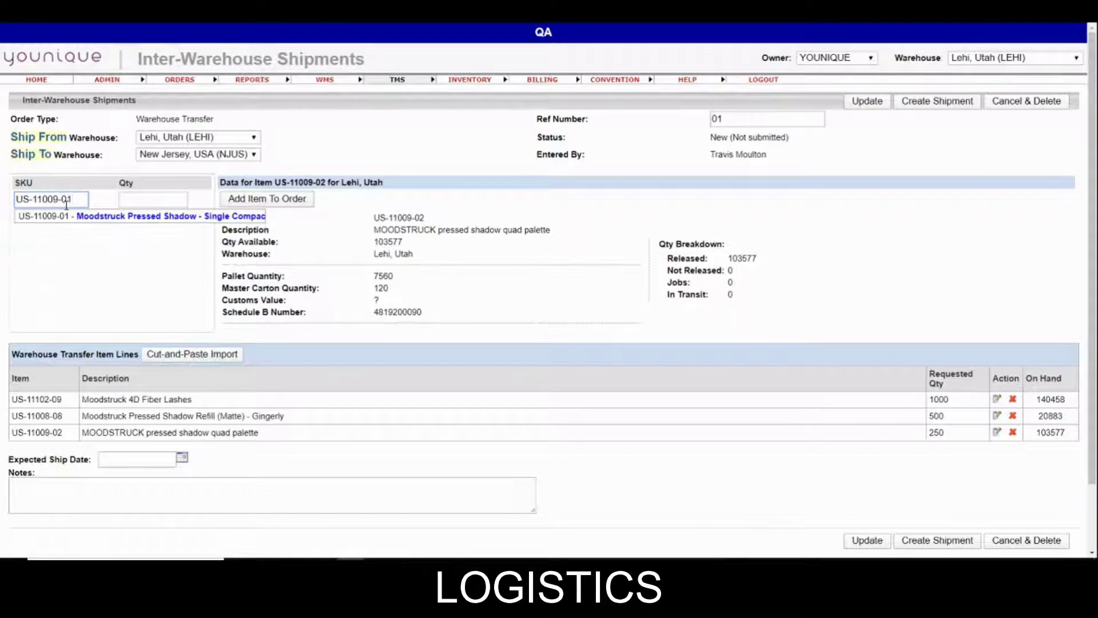
{"action": "left_click", "coordinate": [131, 204]}
{"action": "type", "text": "450"}
{"action": "left_click", "coordinate": [230, 200]}
Add item US-11010-03, Moodstruck Beloved Pressed Shadow Palette 2, to the transfer with a quantity of 50
{"action": "left_click", "coordinate": [35, 201]}
{"action": "type", "text": "US-"}
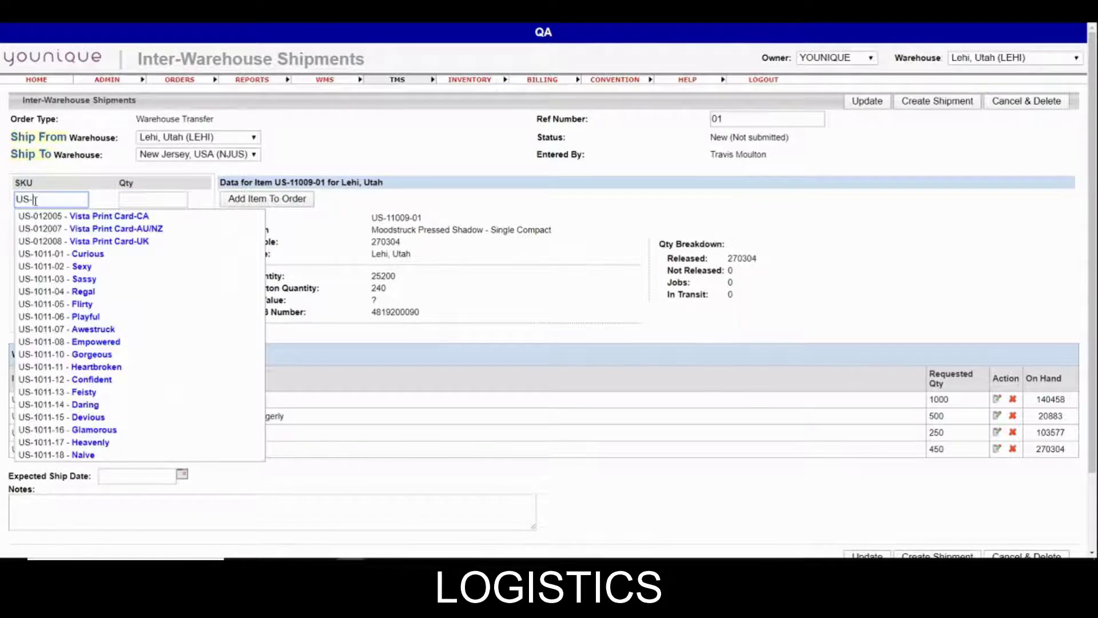
{"action": "type", "text": "11010-02"}
{"action": "key", "text": "BackSpace"}
{"action": "key", "text": "BackSpace"}
{"action": "type", "text": "03"}
{"action": "key", "text": "Down"}
{"action": "key", "text": "Tab"}
{"action": "type", "text": "50"}
{"action": "left_click", "coordinate": [245, 199]}
Add item US-11011-06, the Sweet-Sounding duet baked shadow, to the transfer with a quantity of 155
{"action": "left_click", "coordinate": [43, 204]}
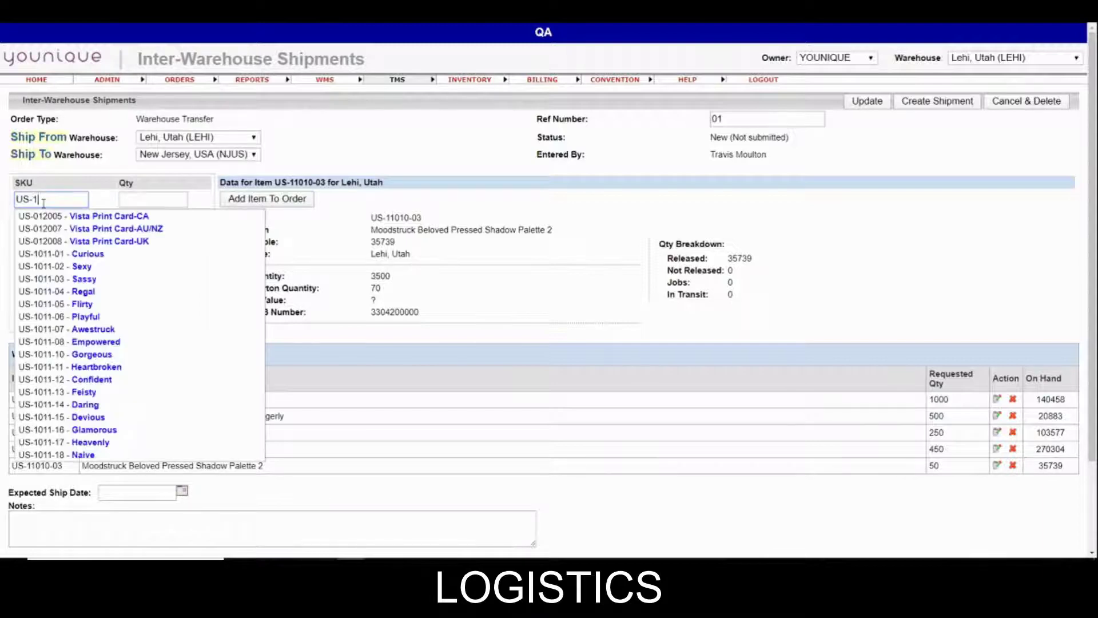
{"action": "type", "text": "1-11-06"}
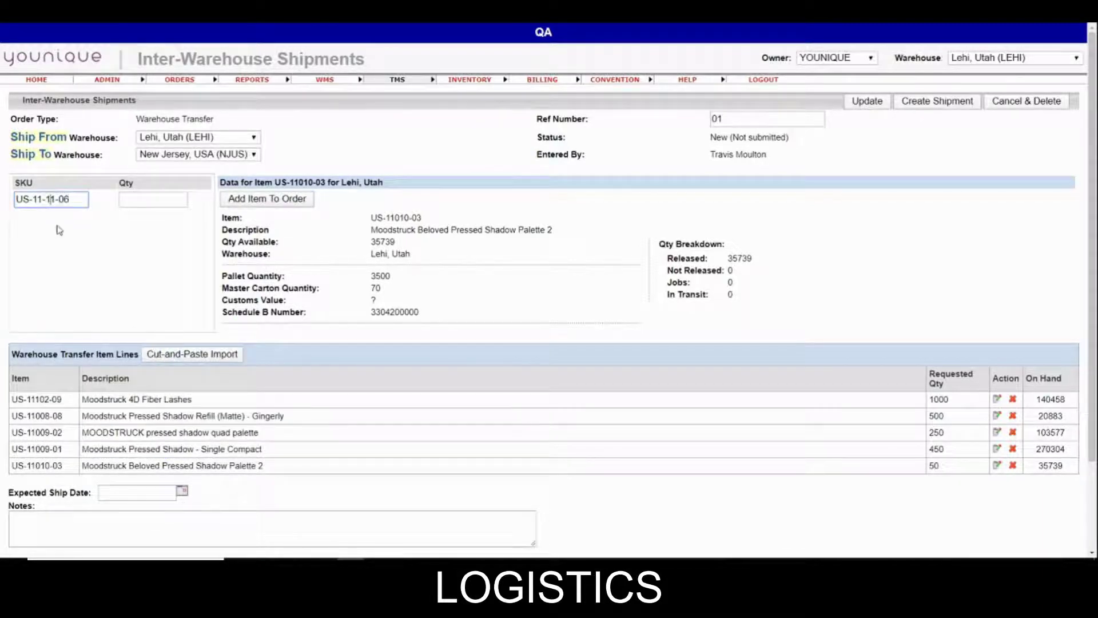
{"action": "key", "text": "BackSpace"}
{"action": "type", "text": "0"}
{"action": "key", "text": "BackSpace"}
{"action": "key", "text": "BackSpace"}
{"action": "type", "text": "01"}
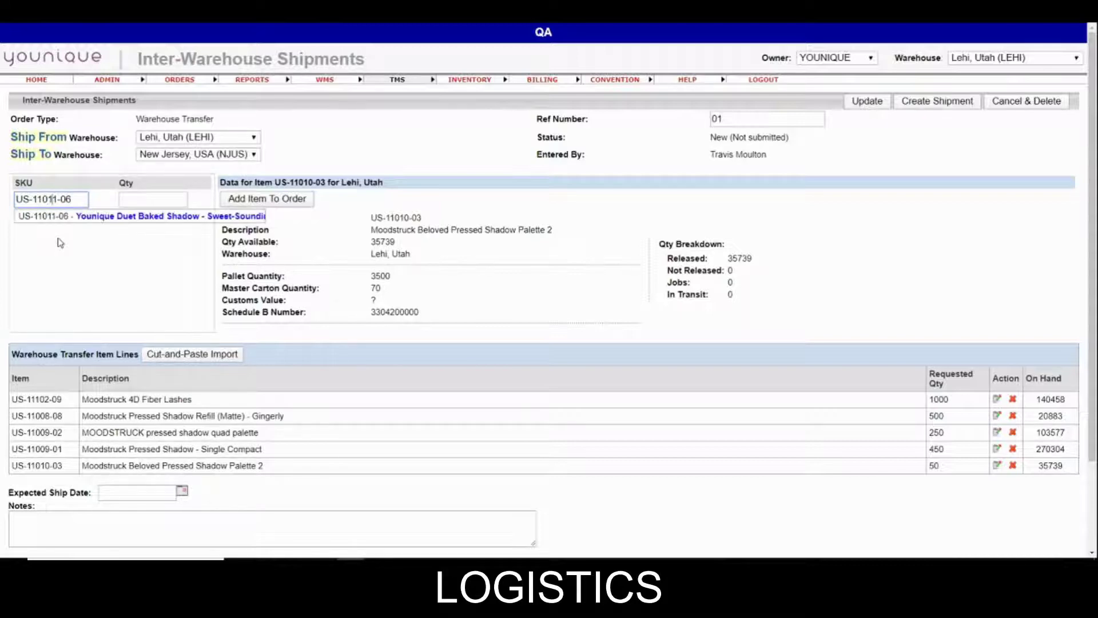
{"action": "left_click", "coordinate": [78, 226]}
{"action": "left_click", "coordinate": [128, 201]}
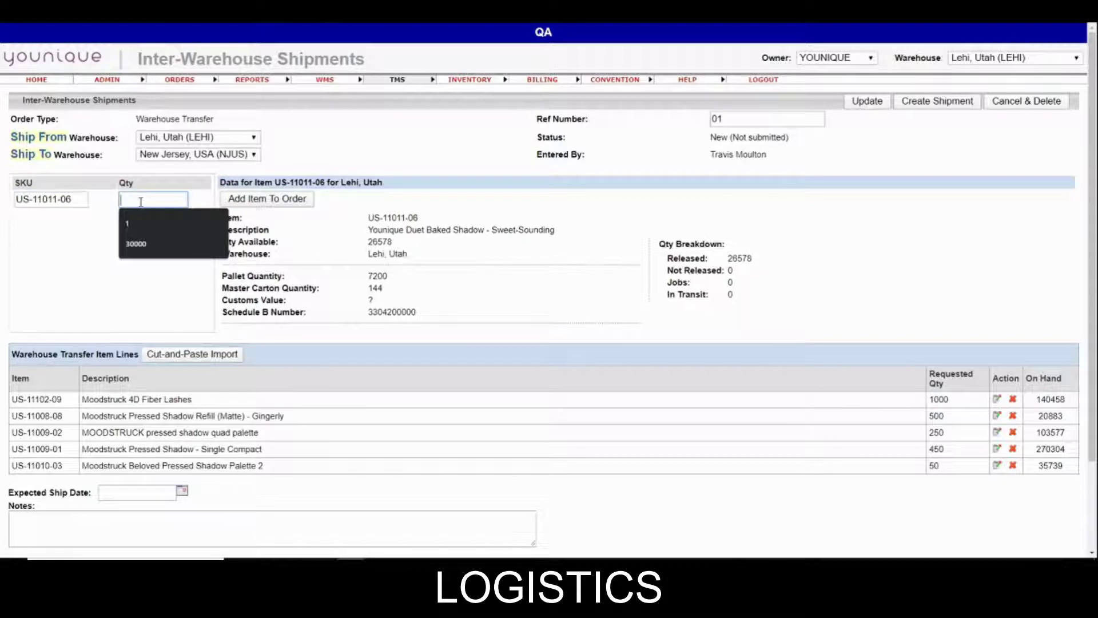
{"action": "type", "text": "155"}
{"action": "left_click", "coordinate": [275, 199]}
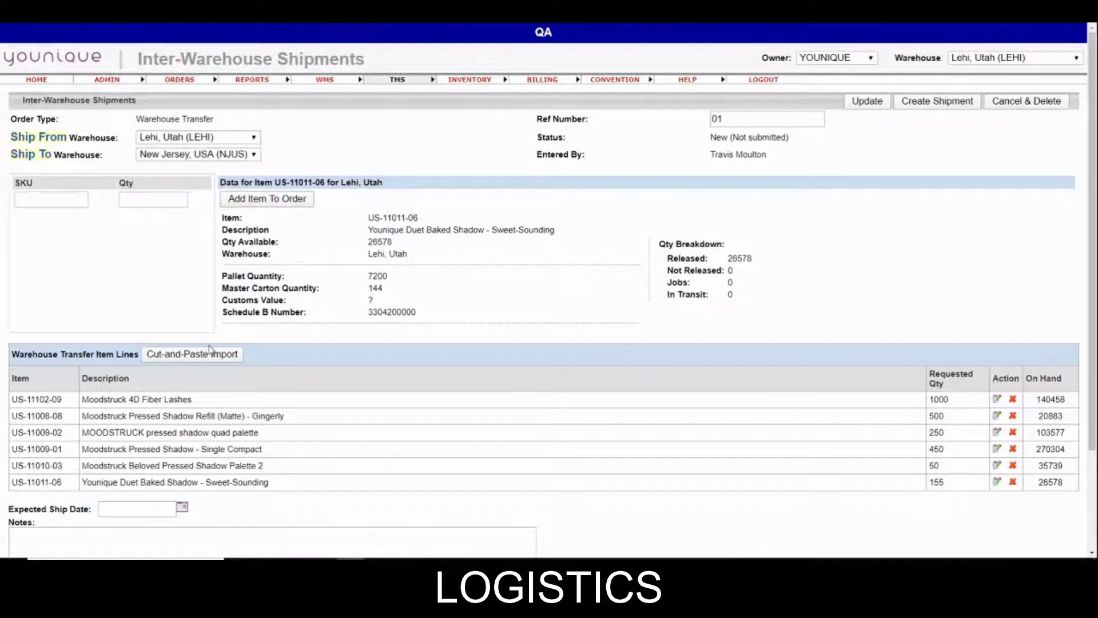
{"action": "scroll", "coordinate": [211, 353], "scroll_direction": "down", "scroll_amount": 3}
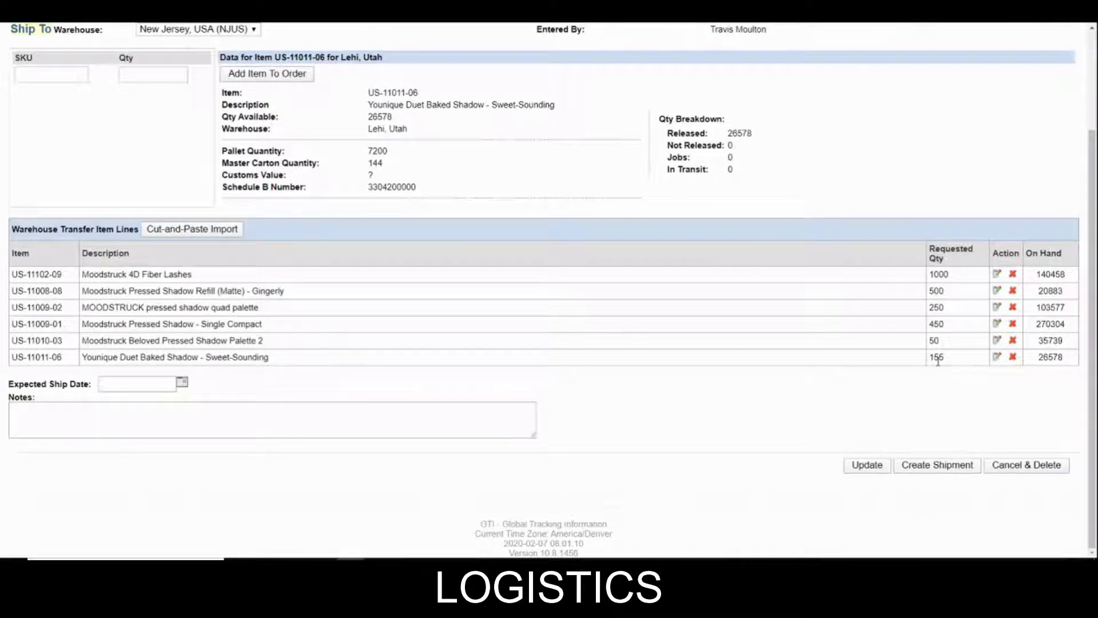
{"action": "scroll", "coordinate": [938, 361], "scroll_direction": "up", "scroll_amount": 2}
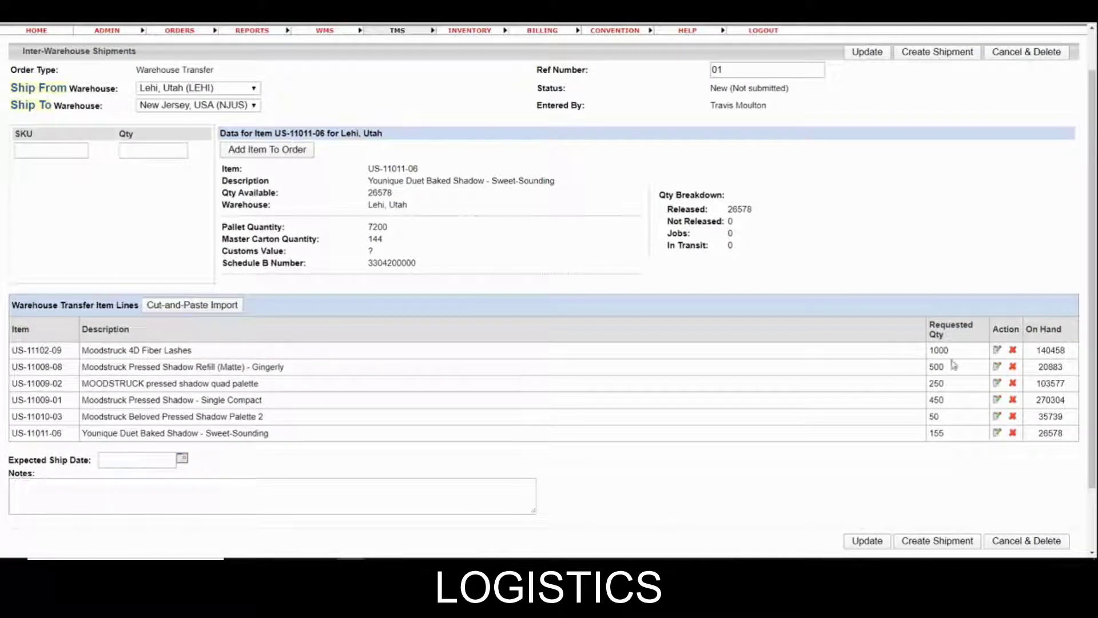
Change the requested quantity of the Moodstruck 4D Fiber Lashes line to 900 and save it
{"action": "left_click", "coordinate": [997, 349]}
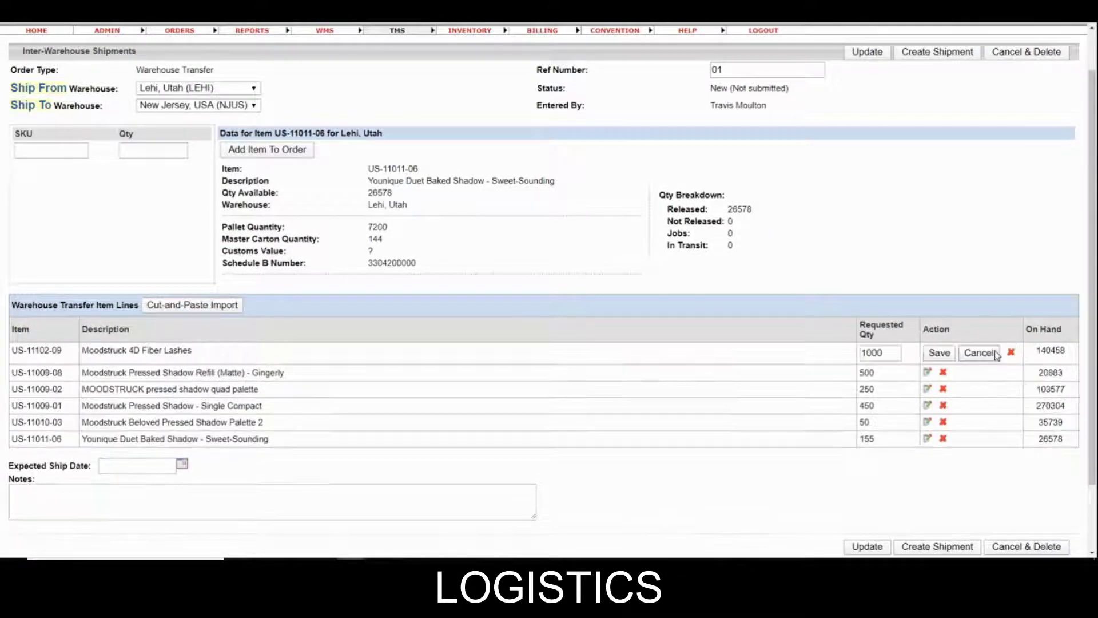
{"action": "left_click_drag", "start_coordinate": [890, 353], "coordinate": [629, 339]}
{"action": "type", "text": "90"}
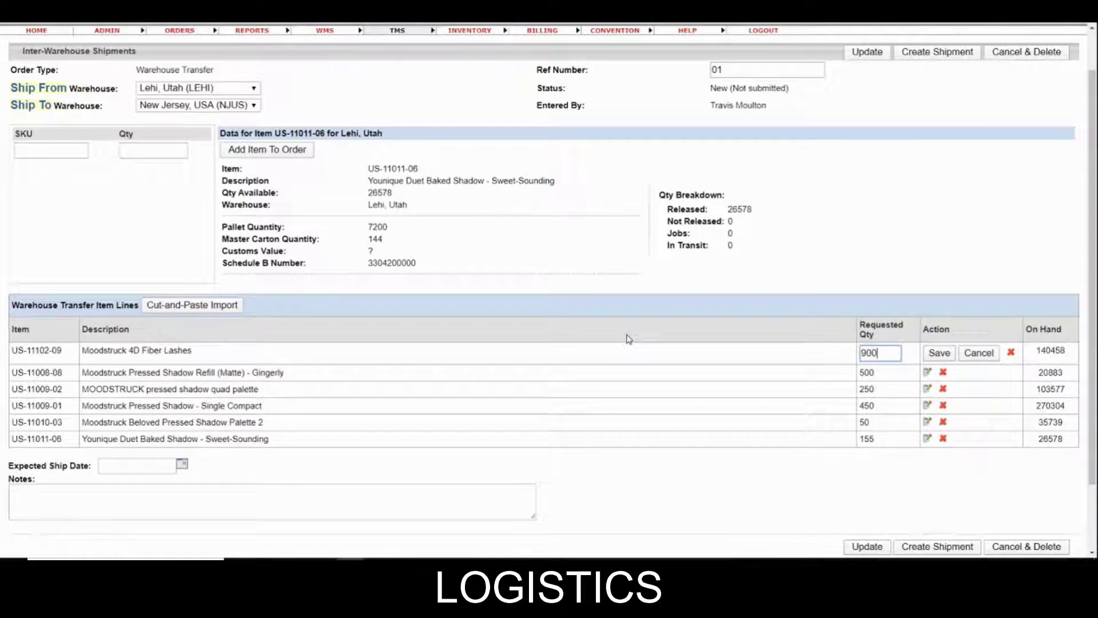
{"action": "left_click", "coordinate": [939, 353]}
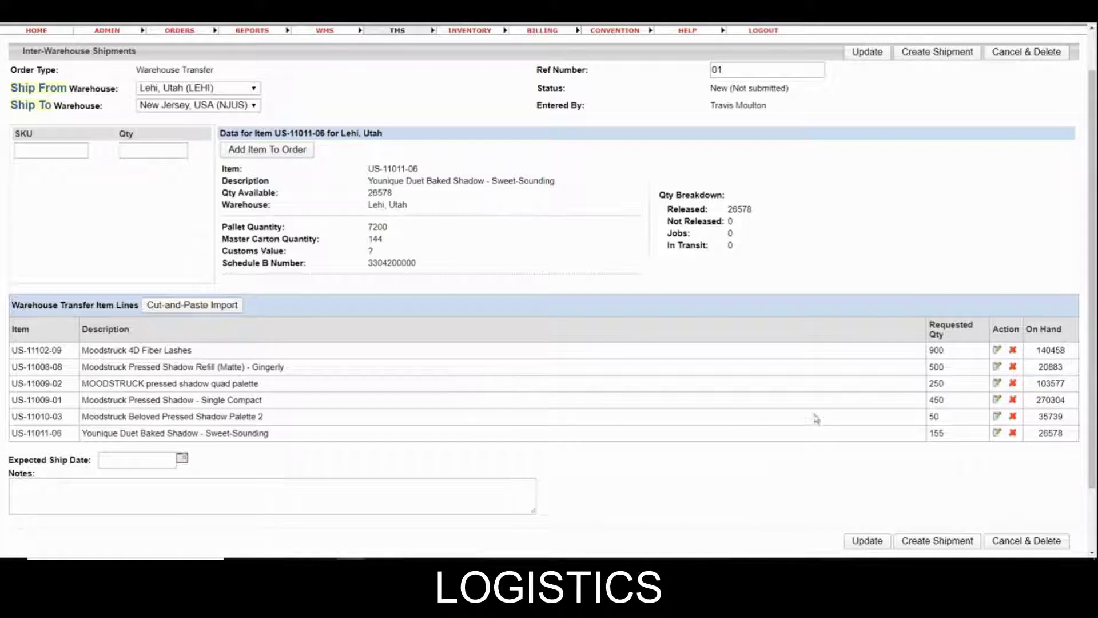
Set the transfer's expected ship date to 2020-02-14
{"action": "scroll", "coordinate": [846, 403], "scroll_direction": "down", "scroll_amount": 2}
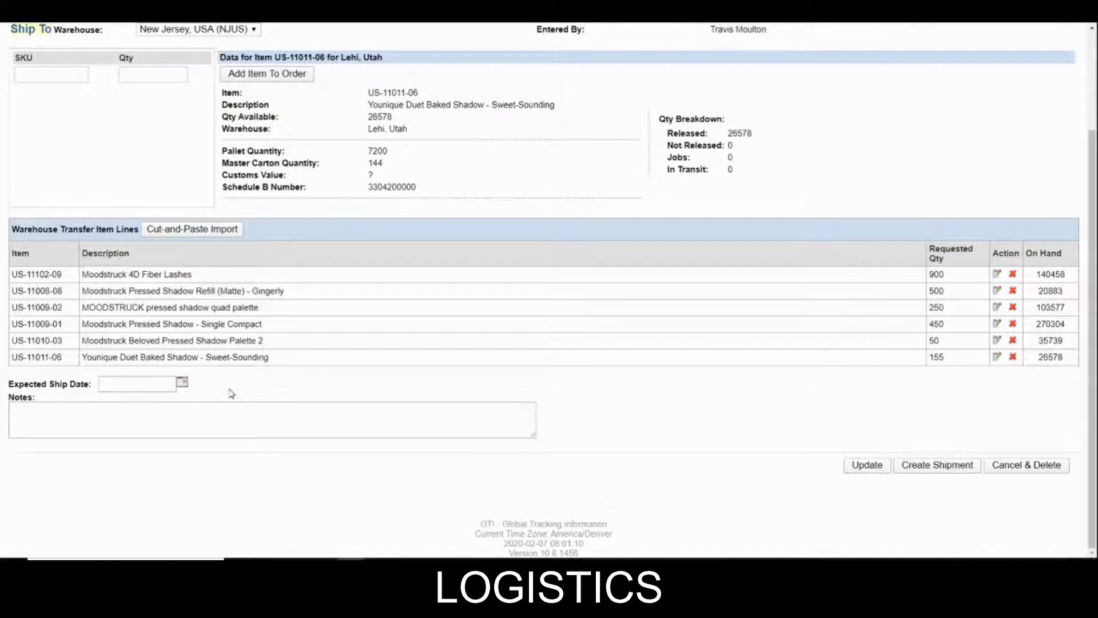
{"action": "left_click", "coordinate": [181, 383]}
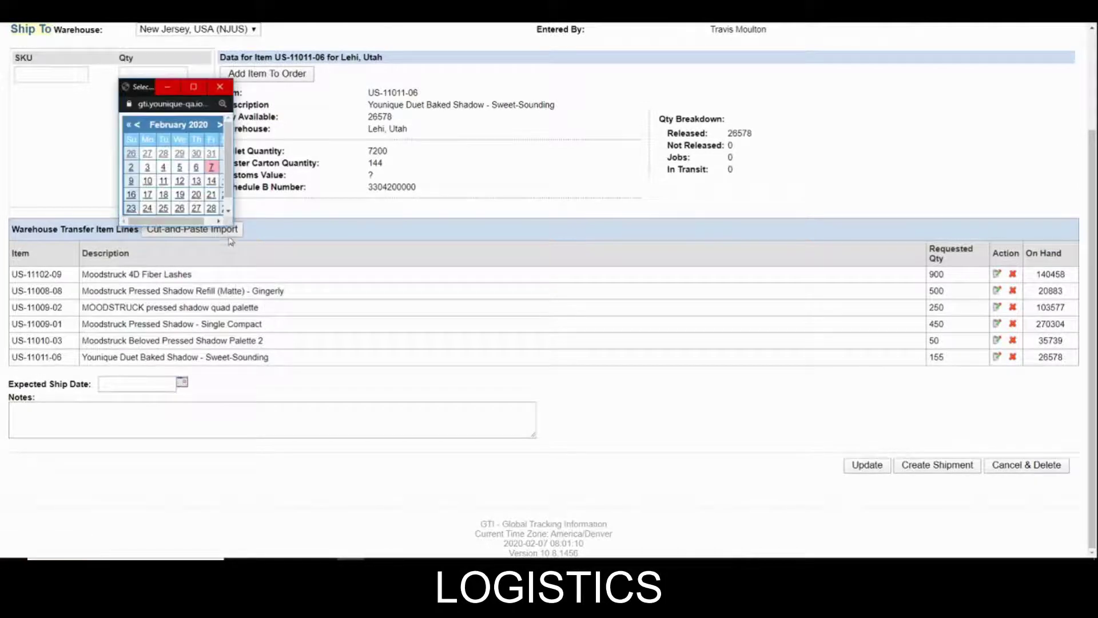
{"action": "left_click_drag", "start_coordinate": [231, 223], "coordinate": [309, 275]}
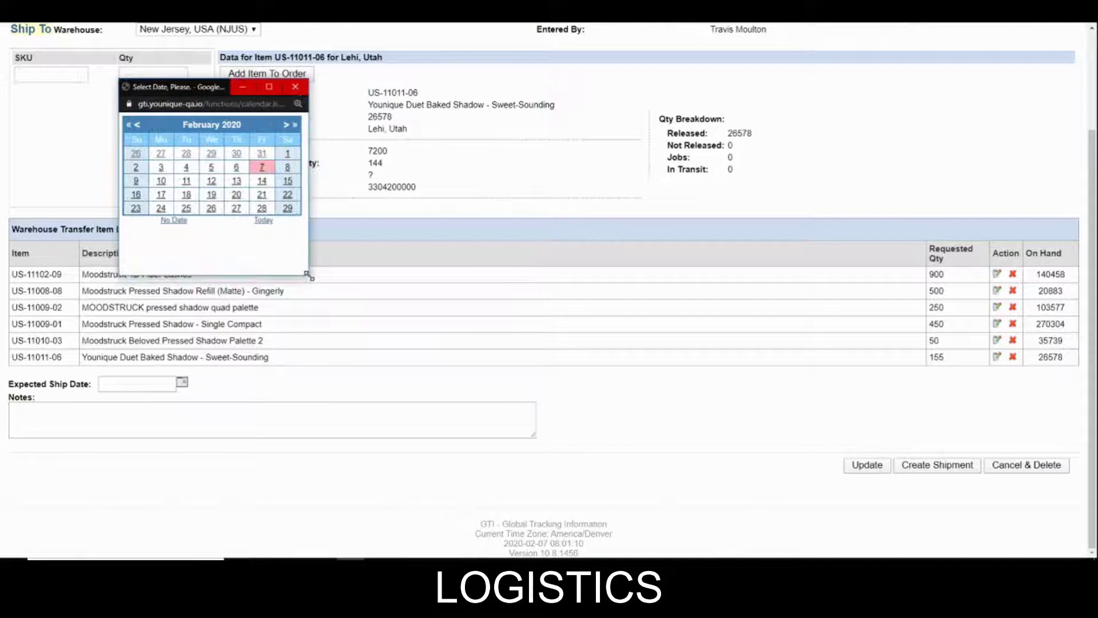
{"action": "left_click", "coordinate": [261, 182]}
Enter the trial note "Please pull exact quantities" on the transfer and clear it again
{"action": "left_click", "coordinate": [471, 418]}
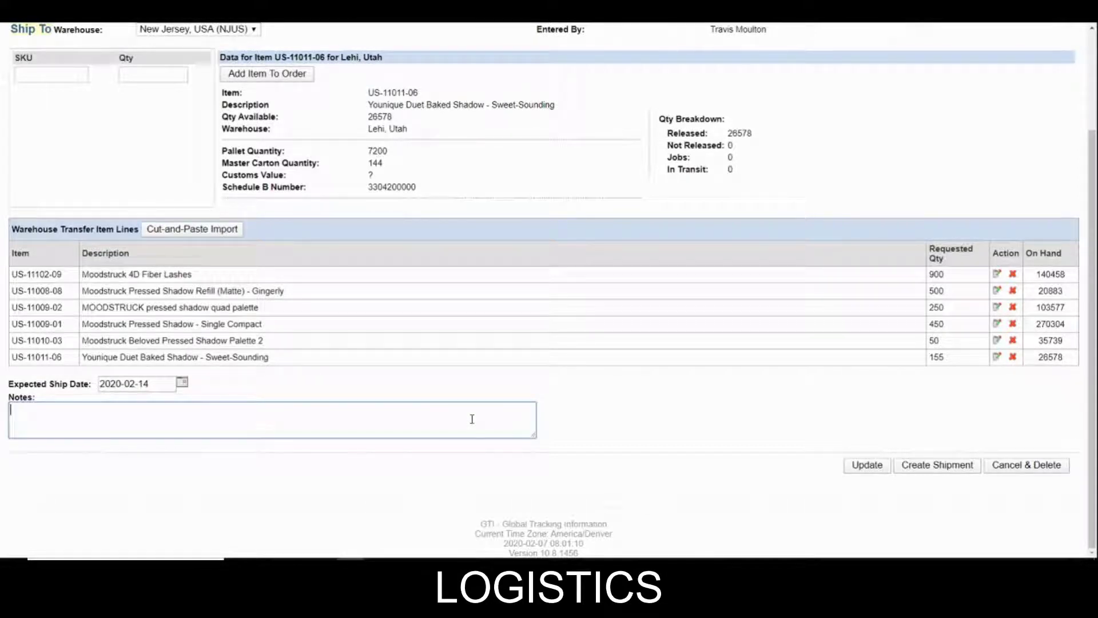
{"action": "type", "text": "Please pull exact quantities"}
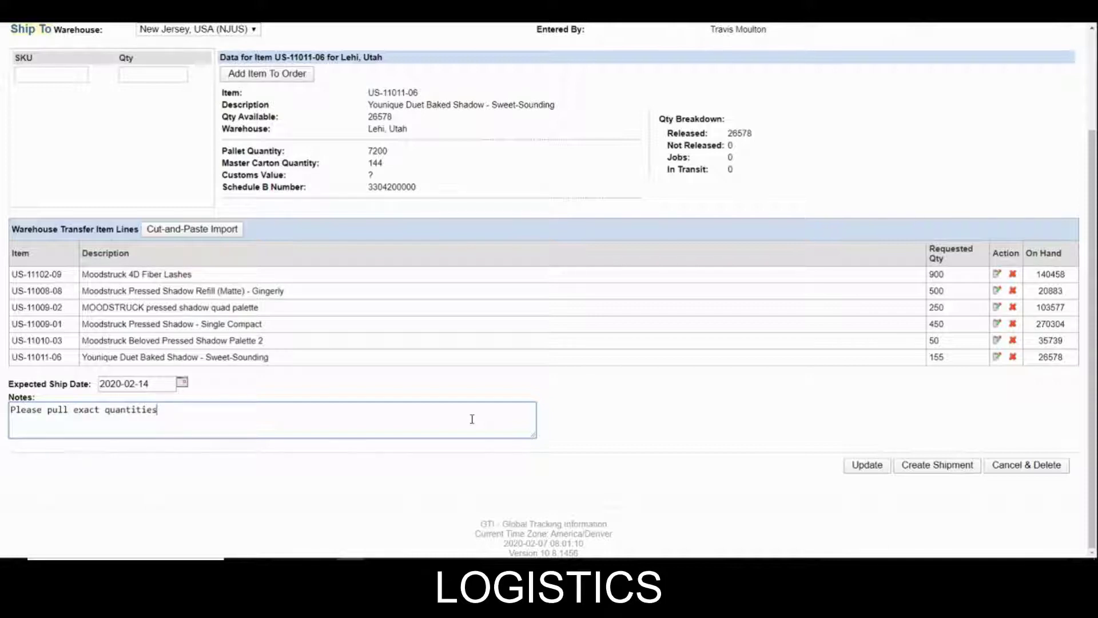
{"action": "key", "text": "BackSpace"}
{"action": "key", "text": "BackSpace"}
{"action": "key", "text": "BackSpace"}
{"action": "key", "text": "BackSpace"}
{"action": "key", "text": "BackSpace"}
{"action": "key", "text": "BackSpace"}
{"action": "key", "text": "BackSpace"}
{"action": "key", "text": "BackSpace"}
{"action": "key", "text": "BackSpace"}
{"action": "key", "text": "BackSpace"}
{"action": "key", "text": "BackSpace"}
{"action": "key", "text": "BackSpace"}
{"action": "key", "text": "BackSpace"}
{"action": "key", "text": "BackSpace"}
{"action": "key", "text": "BackSpace"}
{"action": "key", "text": "BackSpace"}
{"action": "key", "text": "BackSpace"}
{"action": "key", "text": "BackSpace"}
{"action": "key", "text": "BackSpace"}
{"action": "key", "text": "BackSpace"}
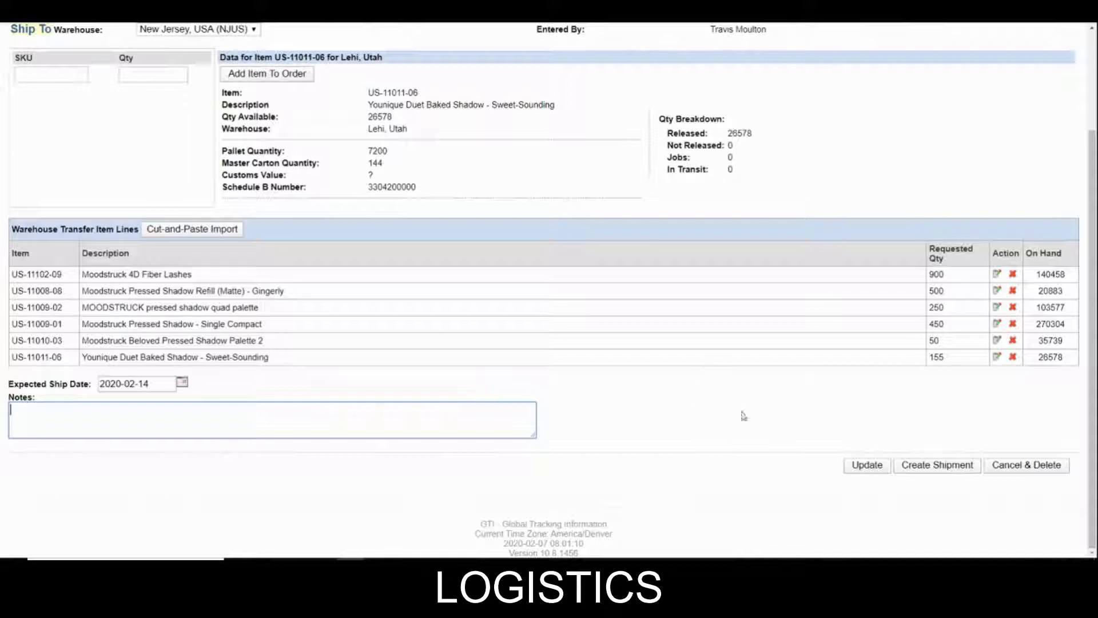
Create the shipment from the warehouse transfer and open its detail view
{"action": "left_click", "coordinate": [934, 468]}
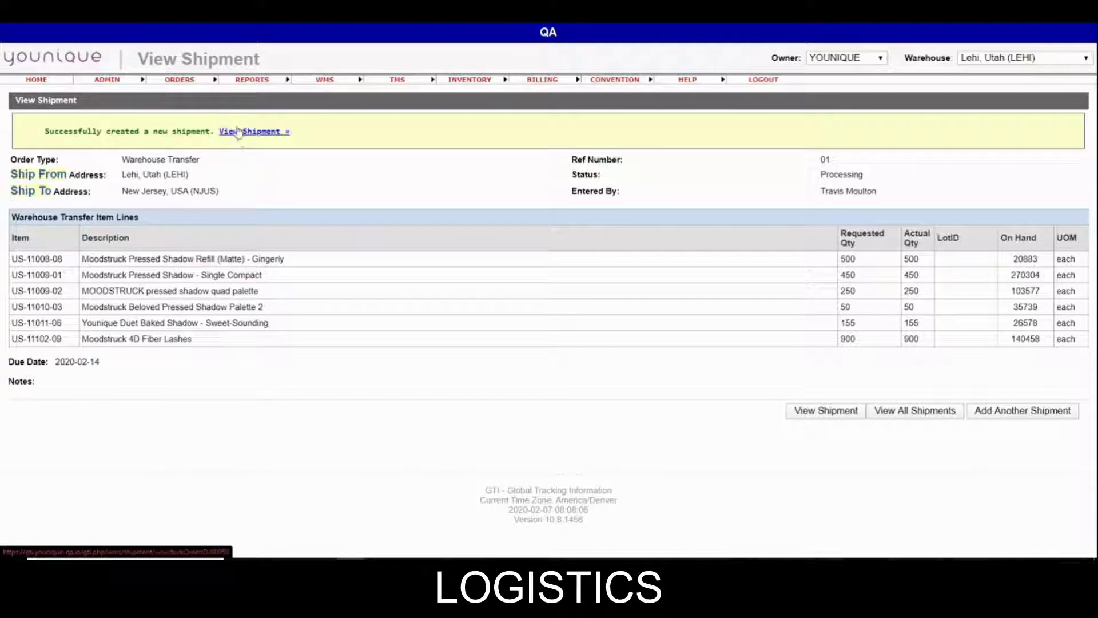
{"action": "mouse_move", "coordinate": [403, 81]}
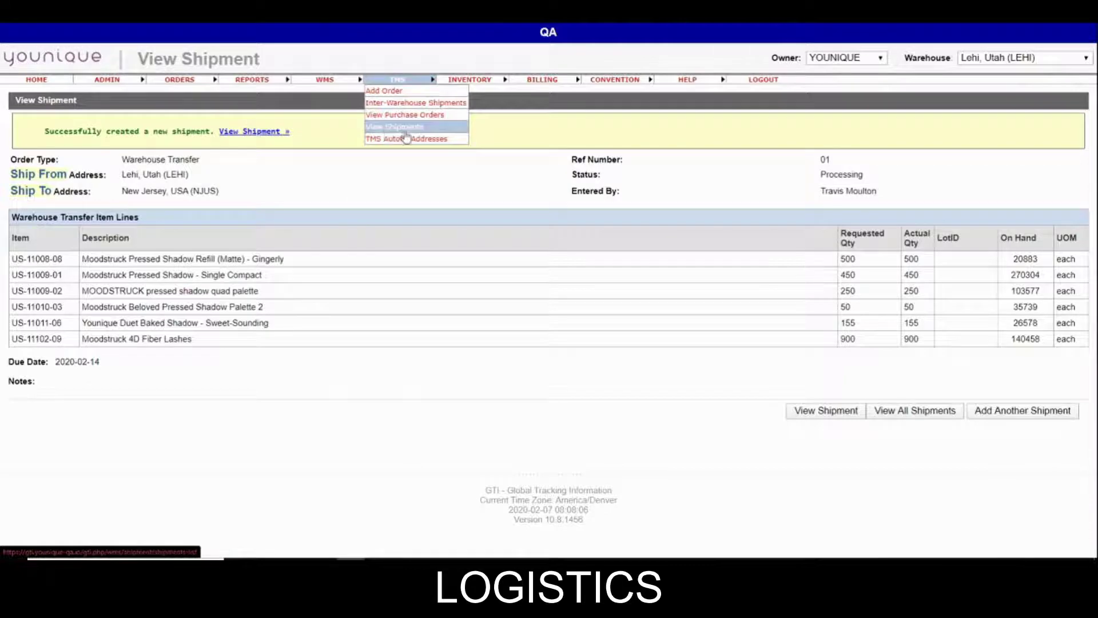
{"action": "left_click", "coordinate": [249, 132]}
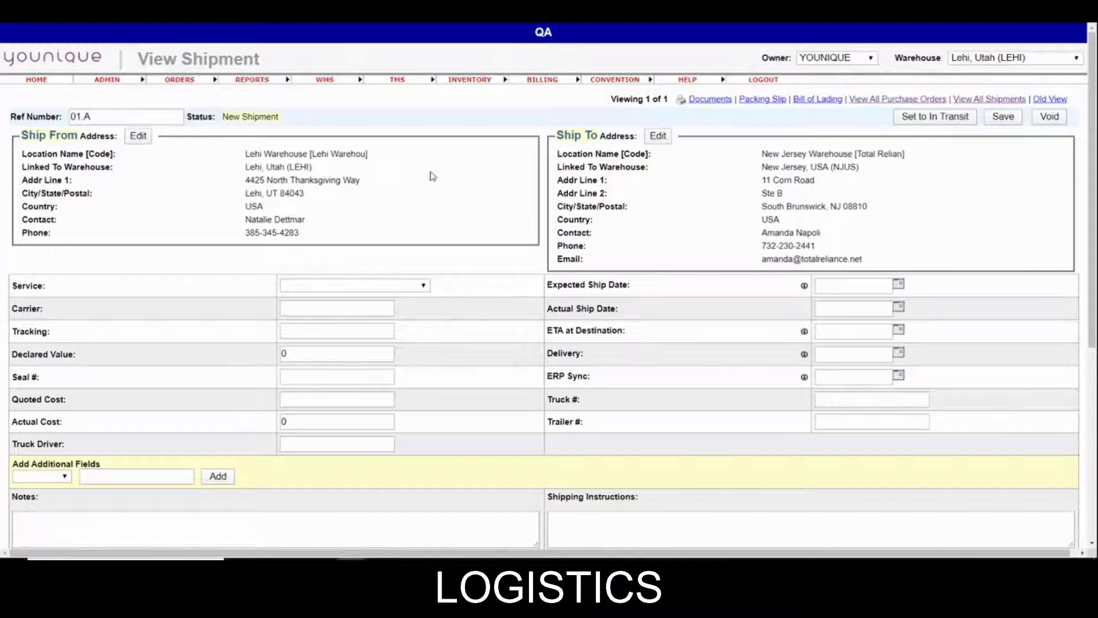
Examine the new shipment's ship-from and ship-to addresses, shipping fields, notes and shipment lines
{"action": "scroll", "coordinate": [468, 286], "scroll_direction": "down", "scroll_amount": 3}
{"action": "scroll", "coordinate": [466, 285], "scroll_direction": "up", "scroll_amount": 3}
{"action": "scroll", "coordinate": [509, 307], "scroll_direction": "down", "scroll_amount": 3}
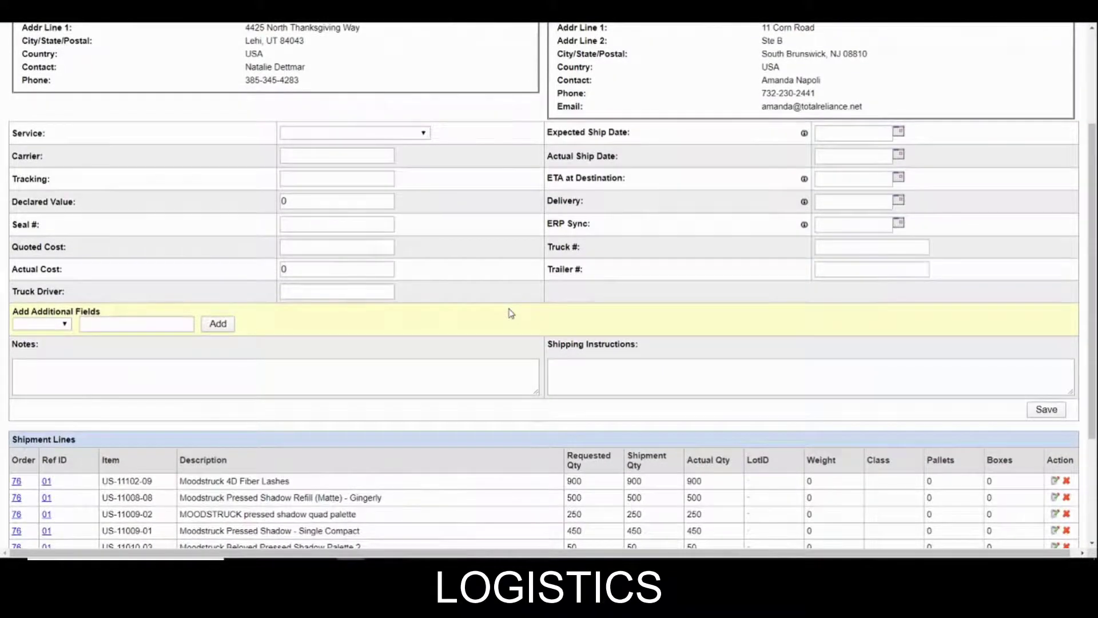
{"action": "scroll", "coordinate": [511, 313], "scroll_direction": "up", "scroll_amount": 3}
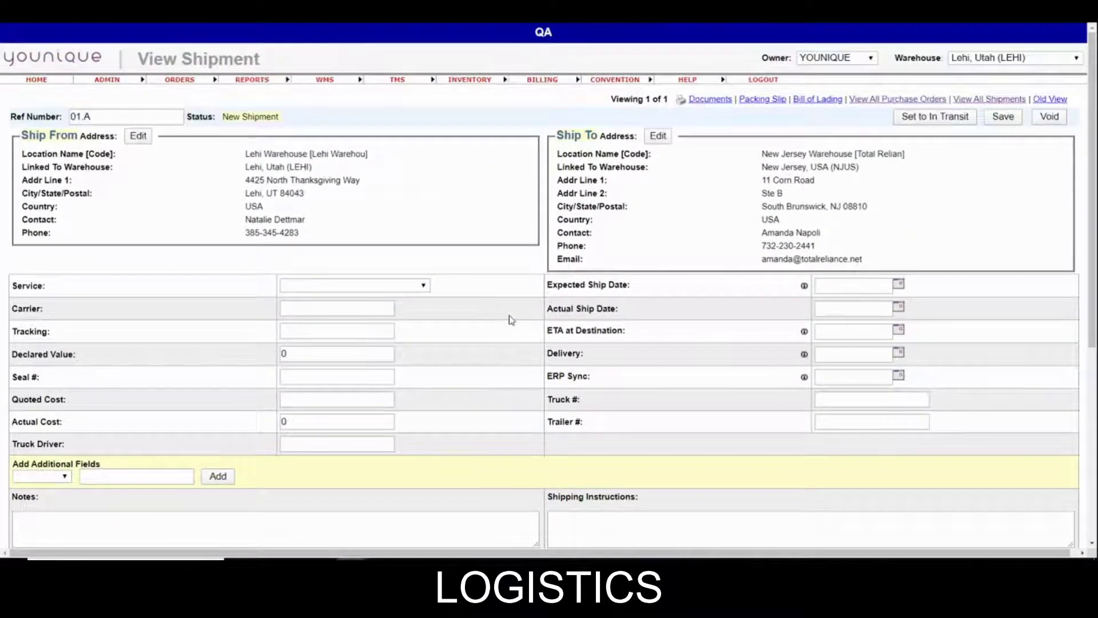
{"action": "scroll", "coordinate": [509, 325], "scroll_direction": "down", "scroll_amount": 2}
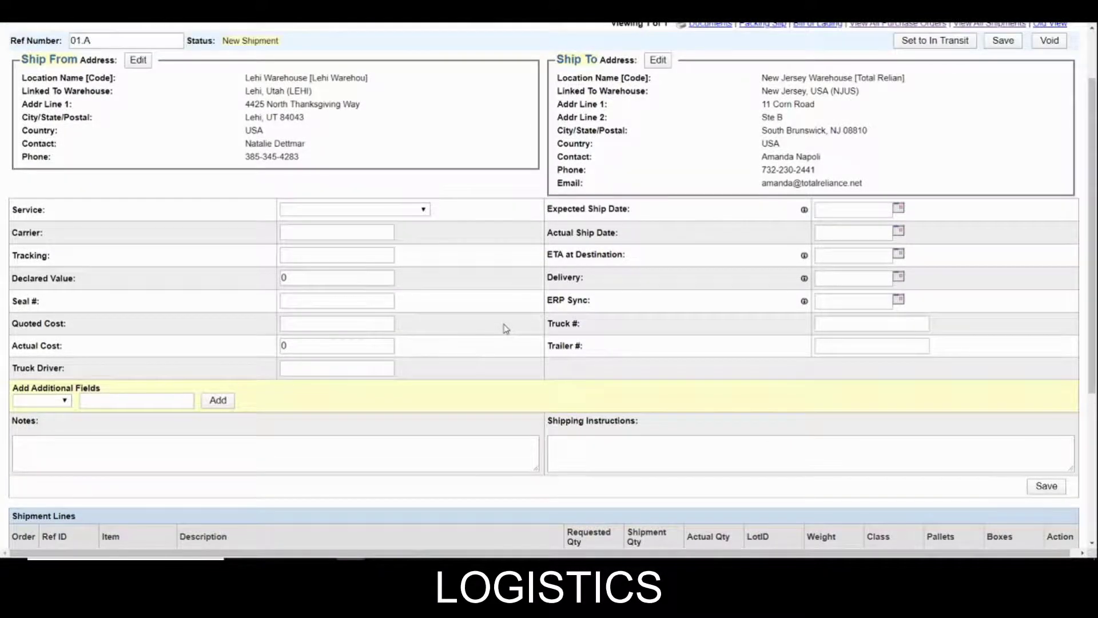
{"action": "scroll", "coordinate": [506, 328], "scroll_direction": "down", "scroll_amount": 5}
{"action": "scroll", "coordinate": [505, 329], "scroll_direction": "down", "scroll_amount": 2}
{"action": "scroll", "coordinate": [400, 386], "scroll_direction": "up", "scroll_amount": 2}
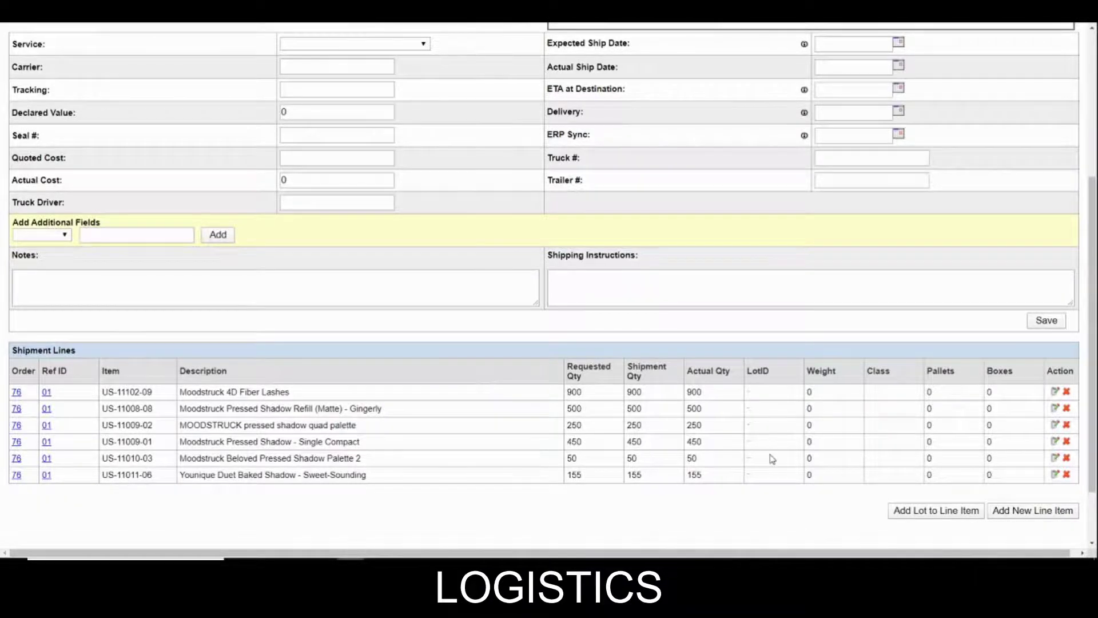
{"action": "scroll", "coordinate": [772, 458], "scroll_direction": "up", "scroll_amount": 6}
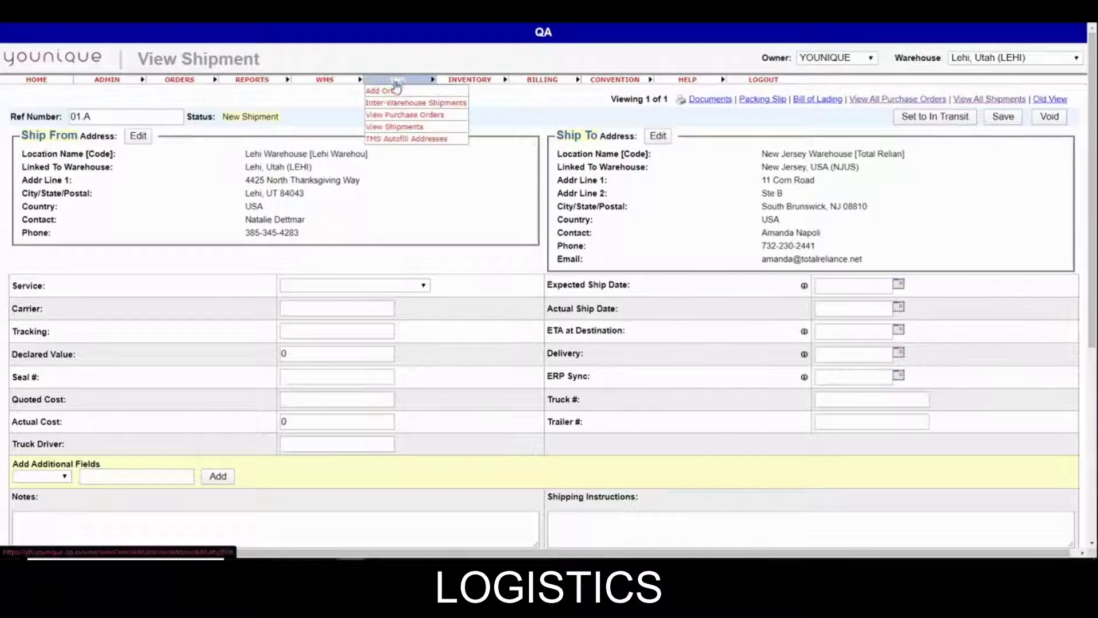
Open the list of all shipments and sort it by shipment number in descending order
{"action": "left_click", "coordinate": [398, 127]}
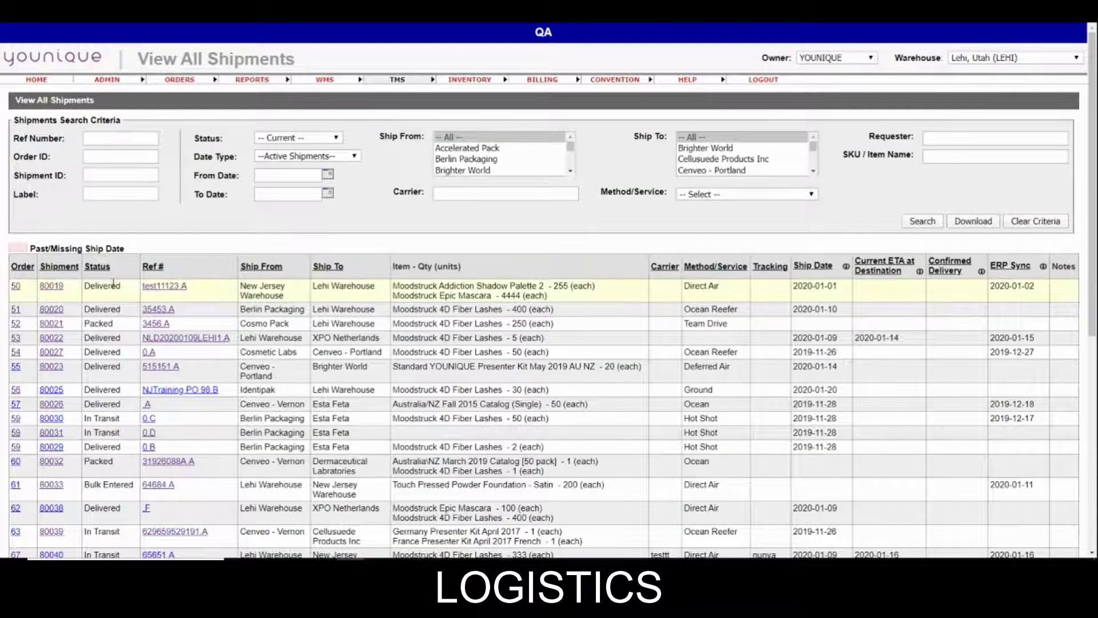
{"action": "left_click", "coordinate": [59, 268]}
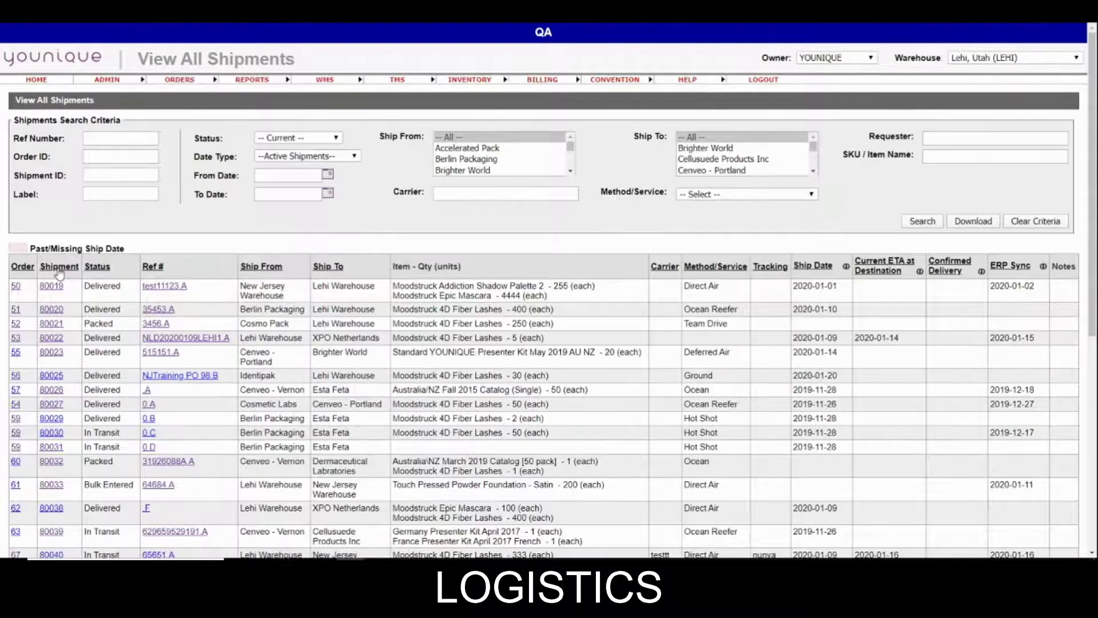
{"action": "left_click", "coordinate": [59, 269]}
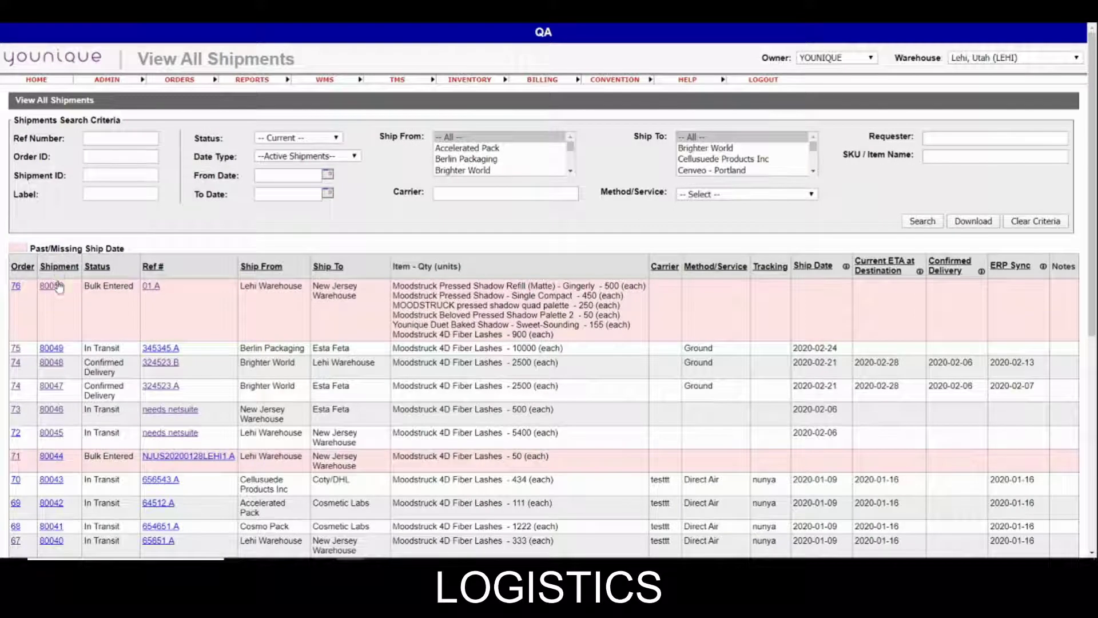
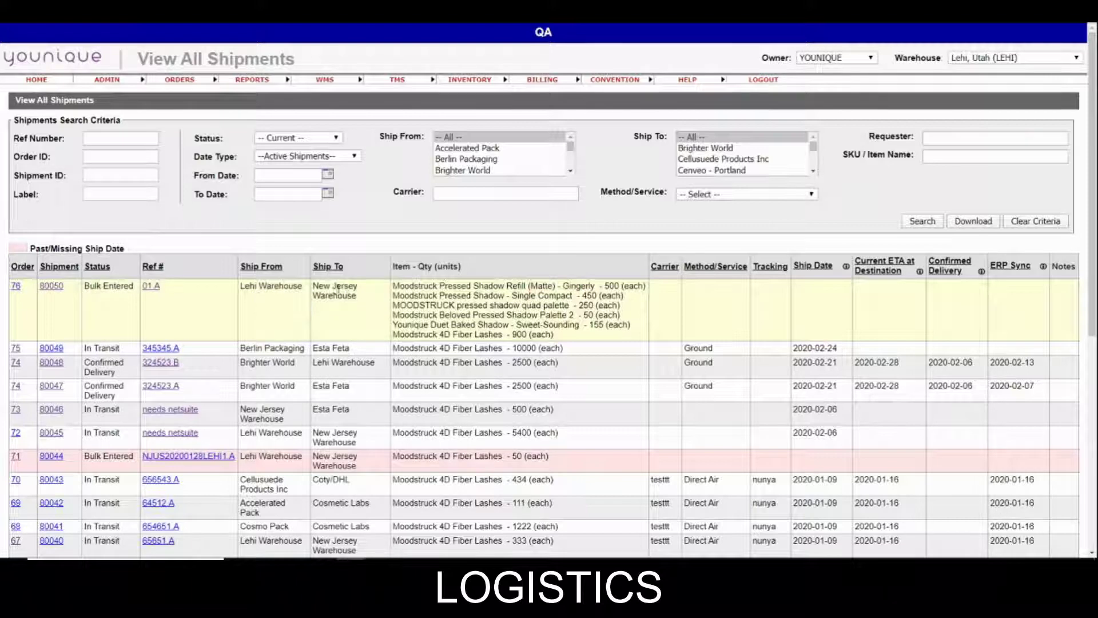
Display the item SKUs behind the descriptions of shipment 01.A in the list and review its row
{"action": "mouse_move", "coordinate": [341, 297]}
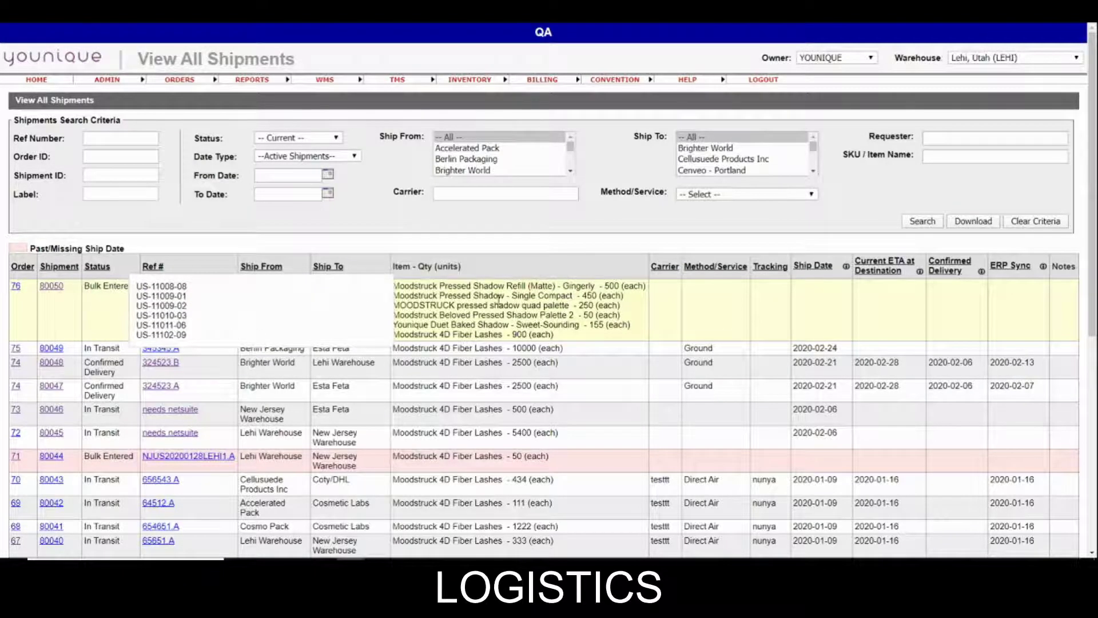
{"action": "mouse_move", "coordinate": [270, 307]}
{"action": "left_click_drag", "start_coordinate": [139, 292], "coordinate": [183, 334]}
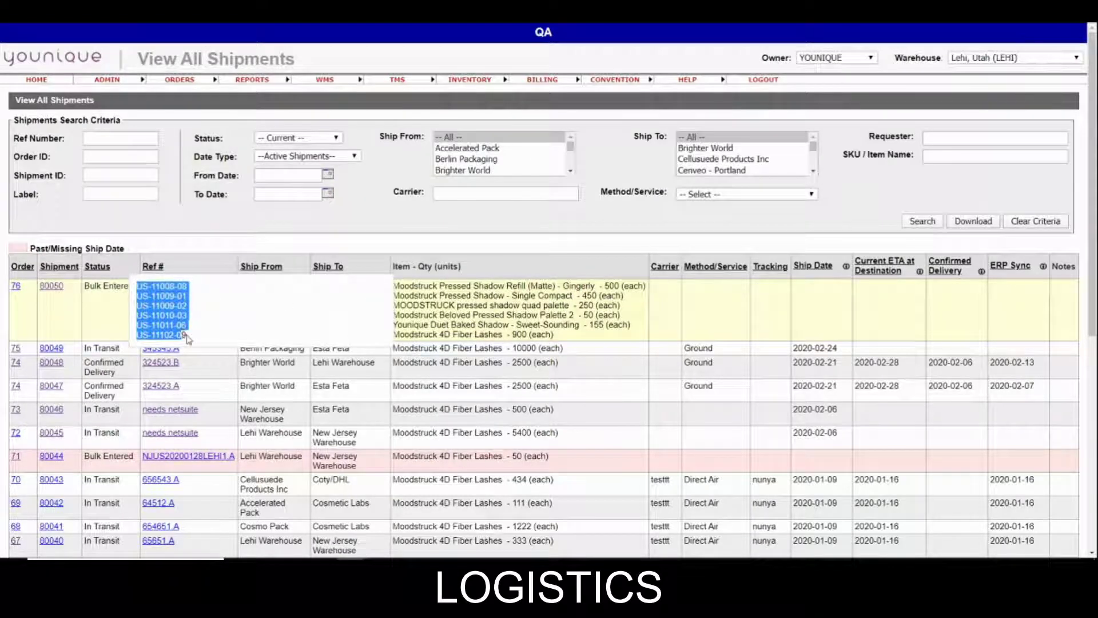
{"action": "left_click", "coordinate": [188, 338]}
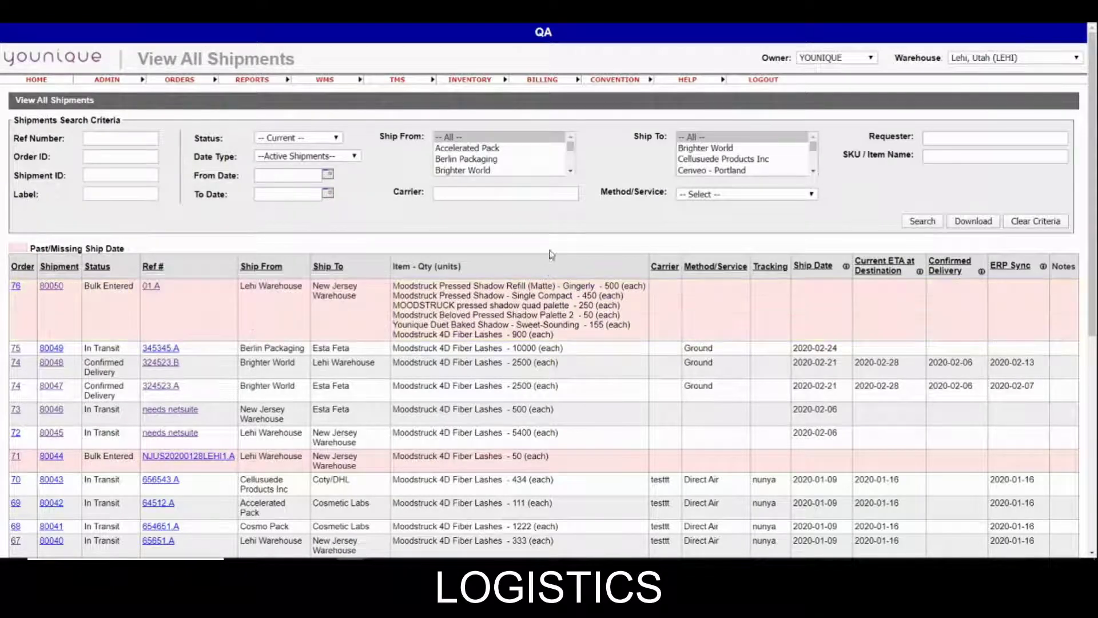
{"action": "mouse_move", "coordinate": [628, 285]}
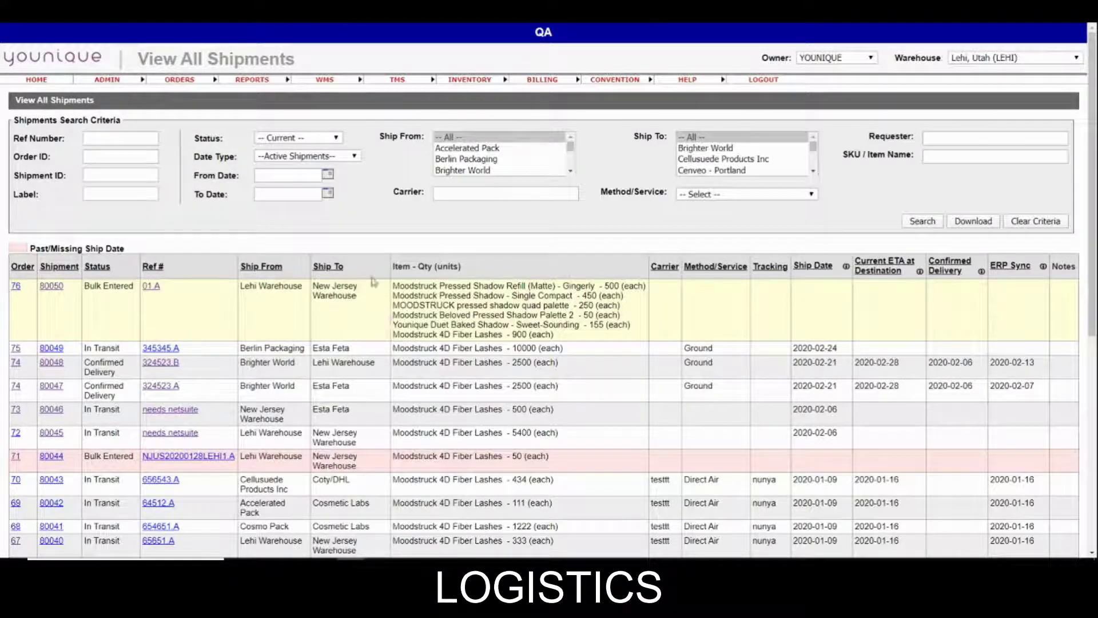
{"action": "mouse_move", "coordinate": [421, 86]}
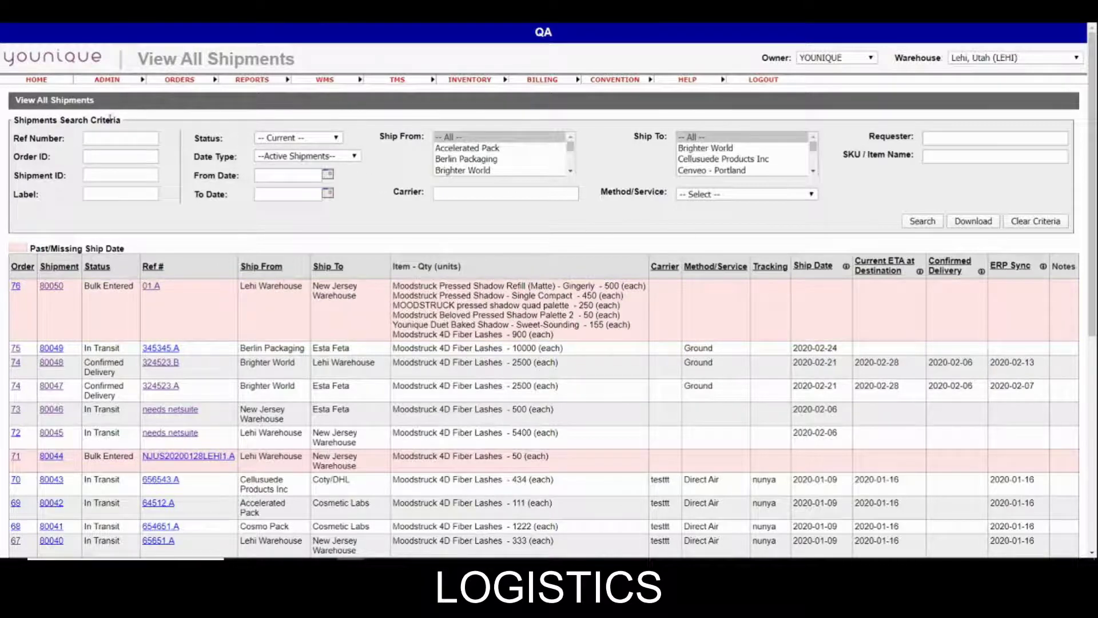
Examine the shipment search filters for status, ship-from and ship-to locations and from and to dates, and look through the shipment list
{"action": "left_click", "coordinate": [306, 141]}
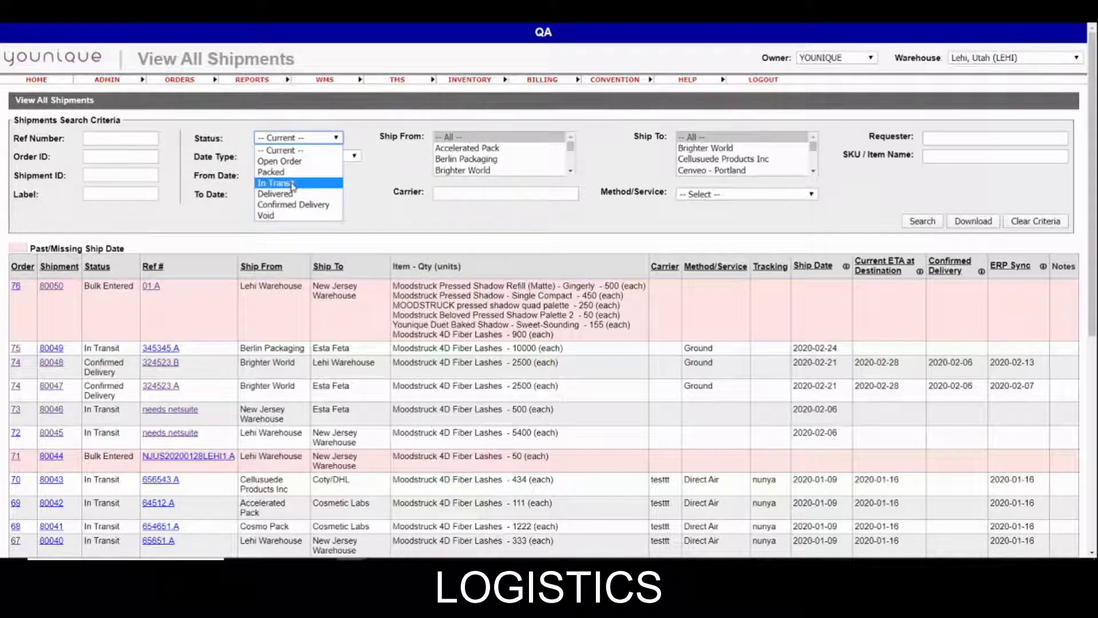
{"action": "left_click", "coordinate": [342, 130]}
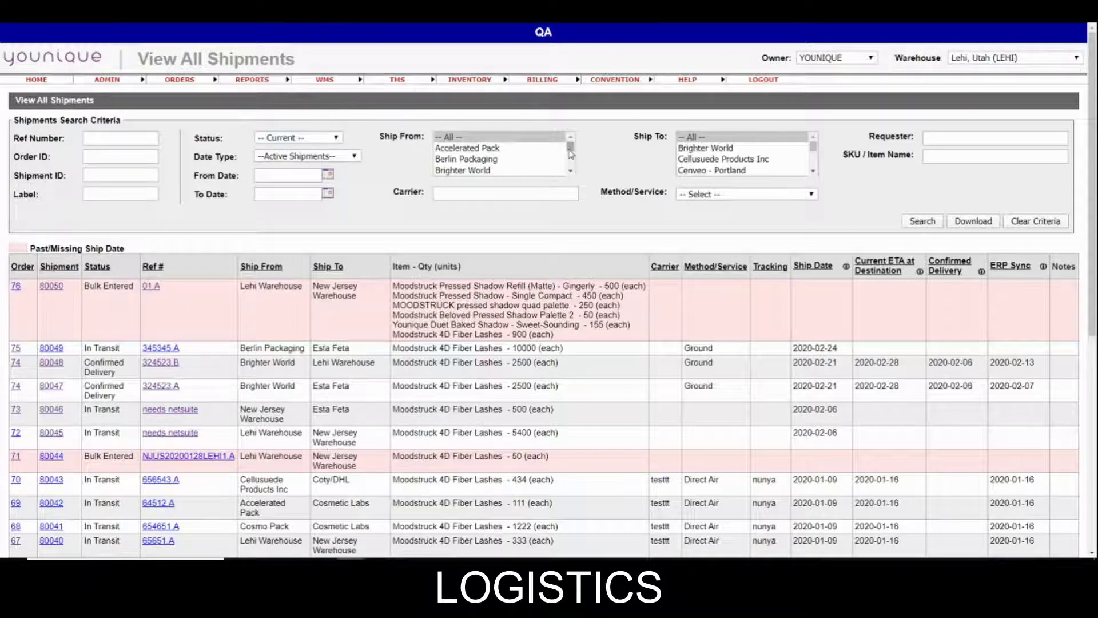
{"action": "left_click_drag", "start_coordinate": [571, 153], "coordinate": [572, 150]}
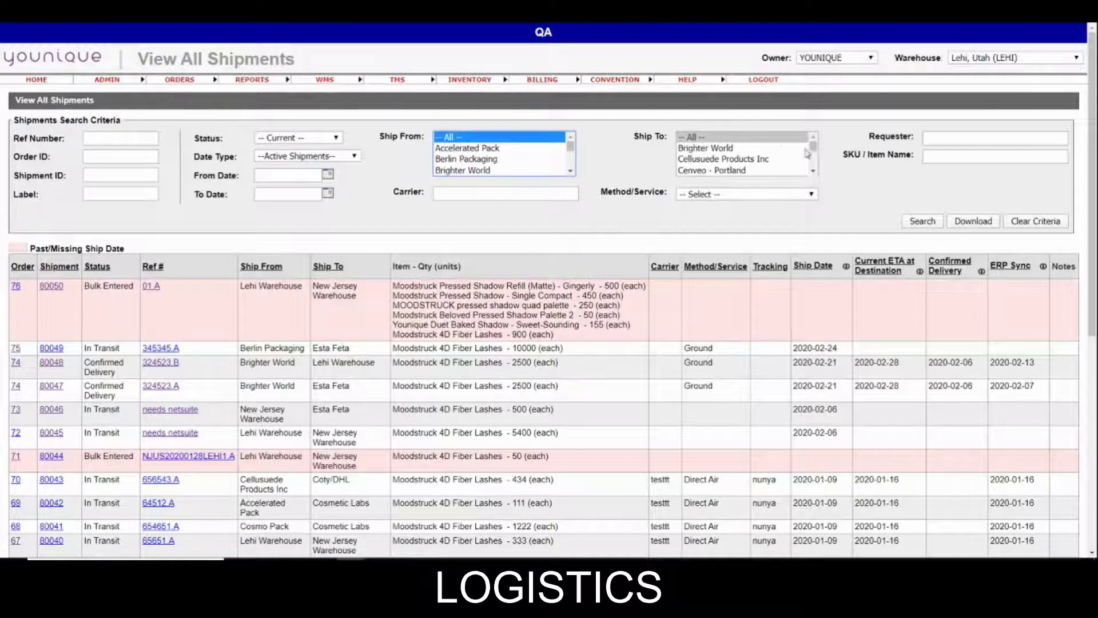
{"action": "mouse_move", "coordinate": [812, 147]}
{"action": "left_mouse_down"}
{"action": "mouse_move", "coordinate": [819, 169]}
{"action": "mouse_move", "coordinate": [815, 141]}
{"action": "left_mouse_up"}
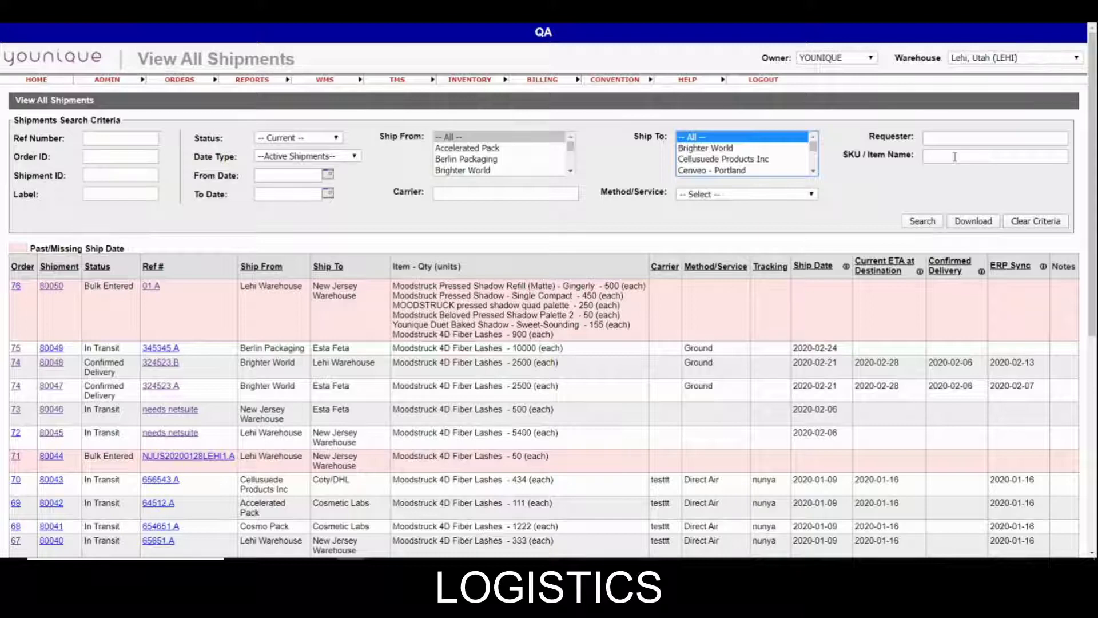
{"action": "left_click", "coordinate": [327, 174]}
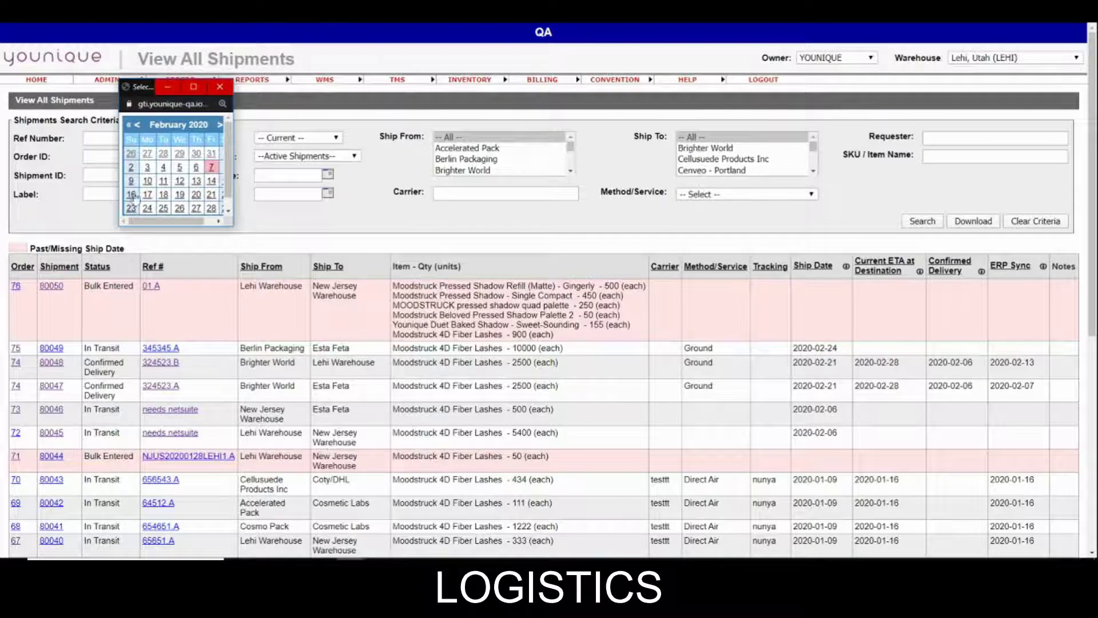
{"action": "left_click", "coordinate": [220, 86]}
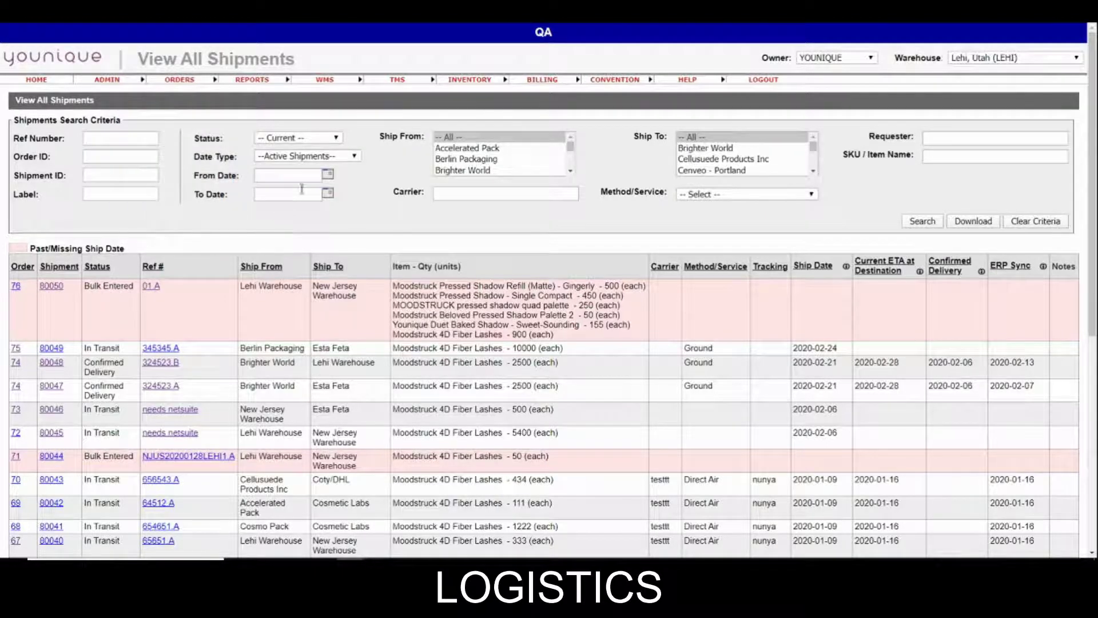
{"action": "left_click", "coordinate": [327, 193]}
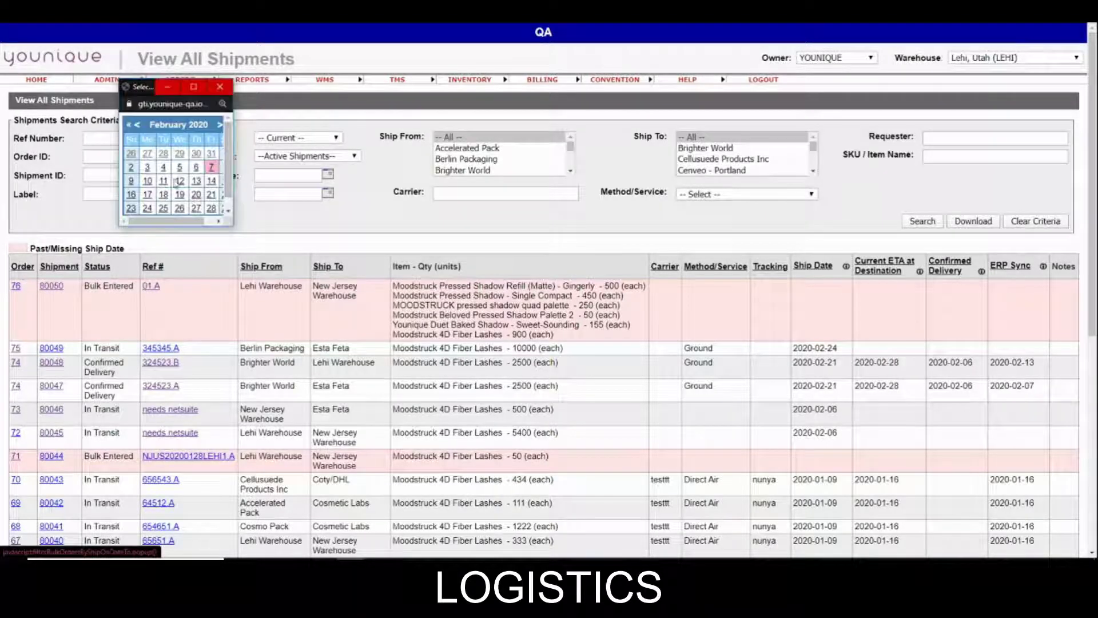
{"action": "left_click", "coordinate": [219, 86]}
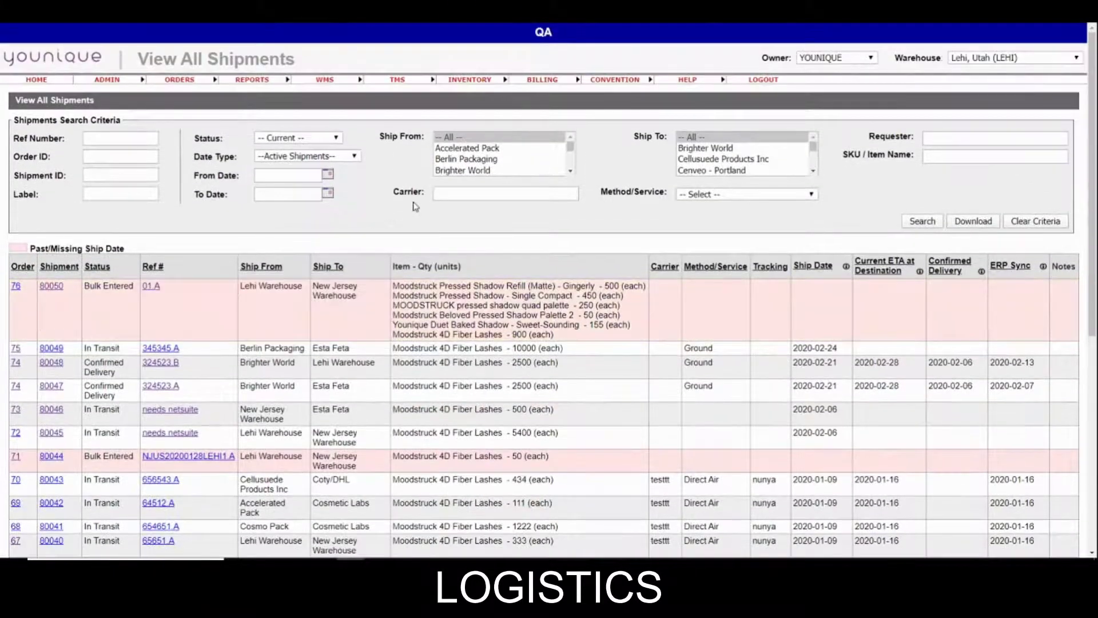
{"action": "scroll", "coordinate": [629, 223], "scroll_direction": "down", "scroll_amount": 6}
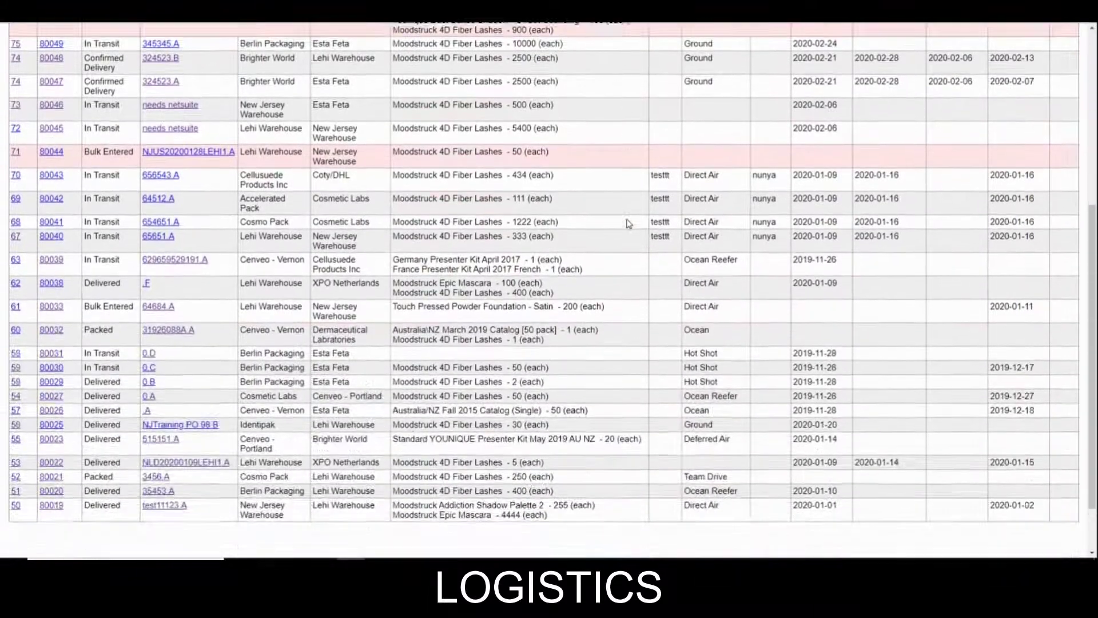
Look through the shipments list and open the details of shipment 01.A
{"action": "scroll", "coordinate": [530, 329], "scroll_direction": "up", "scroll_amount": 6}
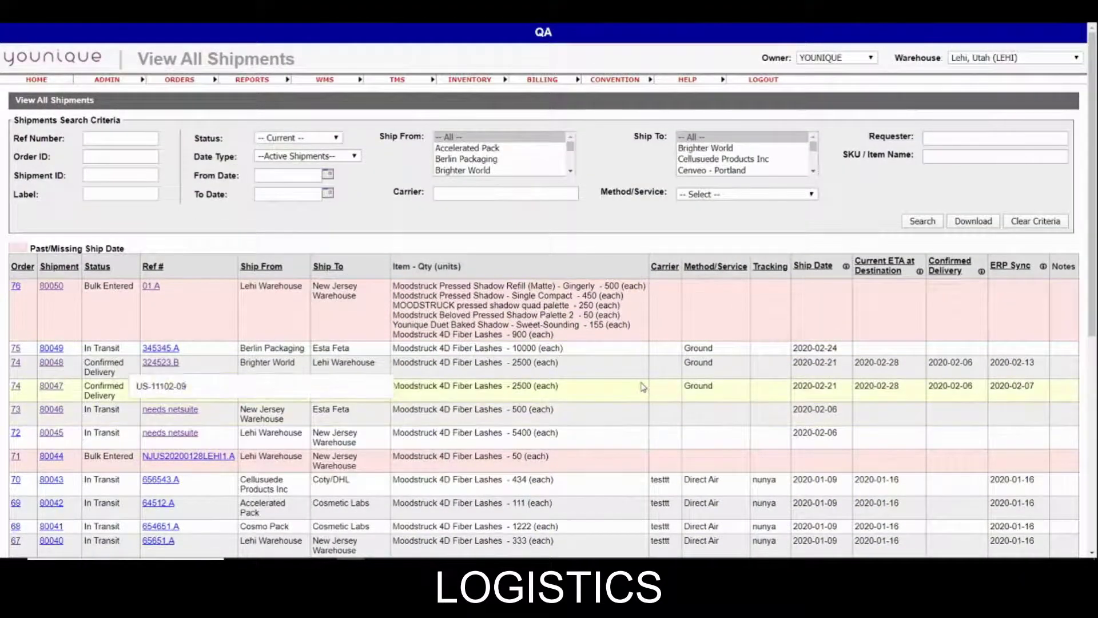
{"action": "scroll", "coordinate": [343, 378], "scroll_direction": "down", "scroll_amount": 1}
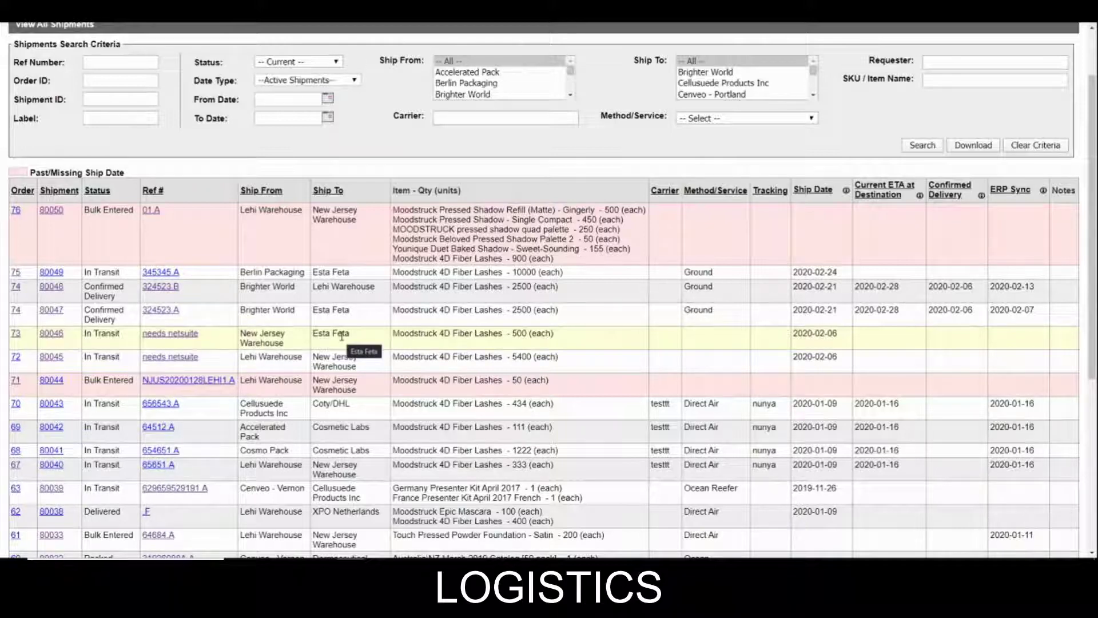
{"action": "scroll", "coordinate": [342, 335], "scroll_direction": "up", "scroll_amount": 2}
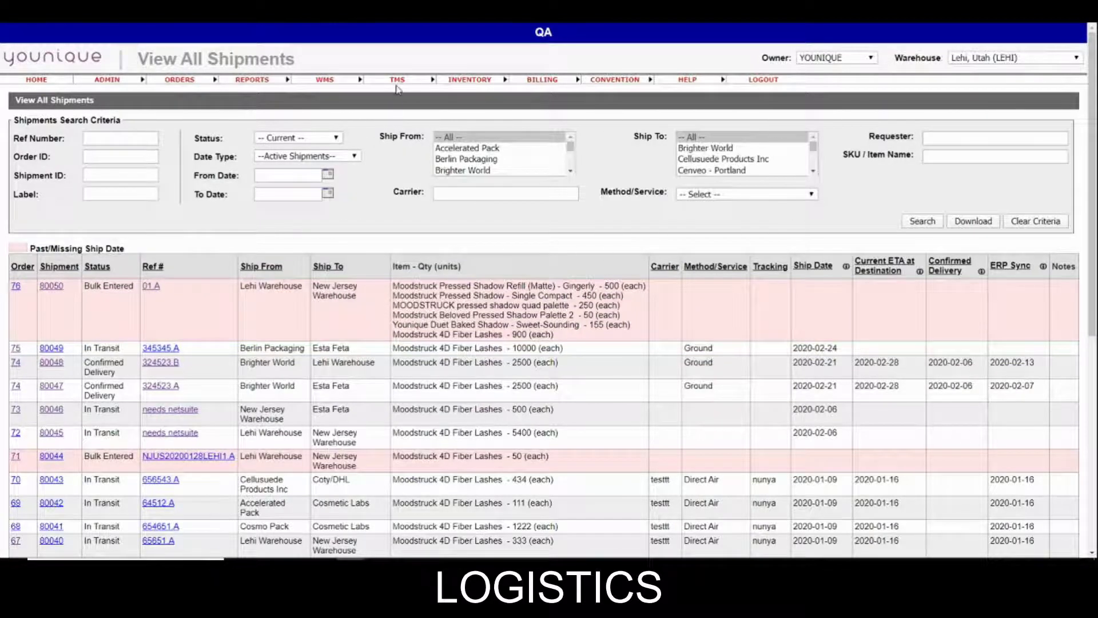
{"action": "mouse_move", "coordinate": [399, 85]}
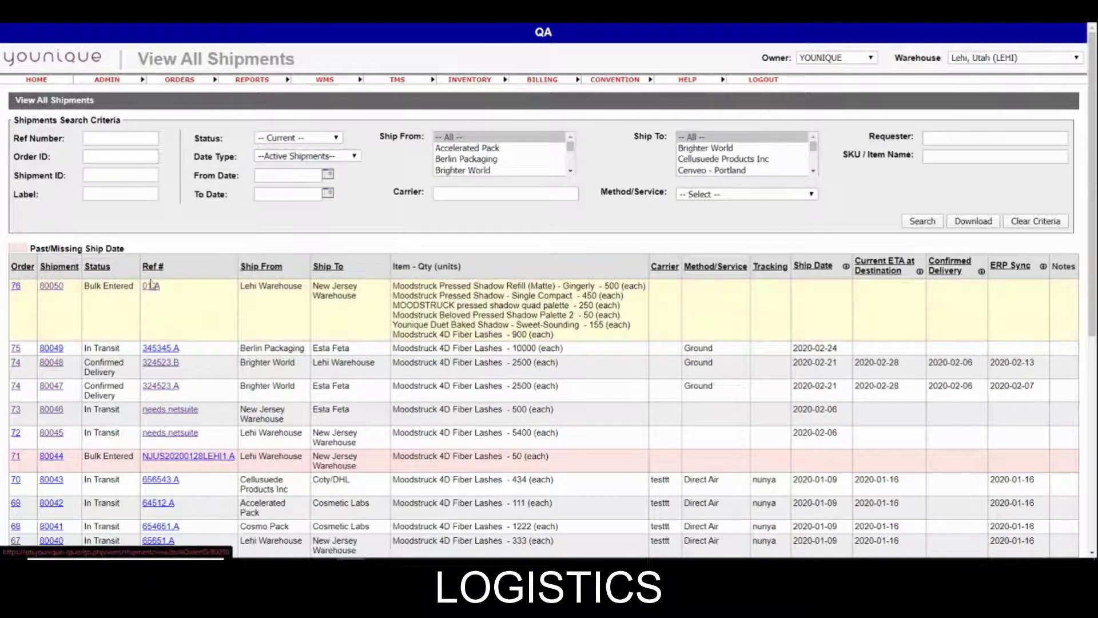
{"action": "left_click", "coordinate": [51, 286]}
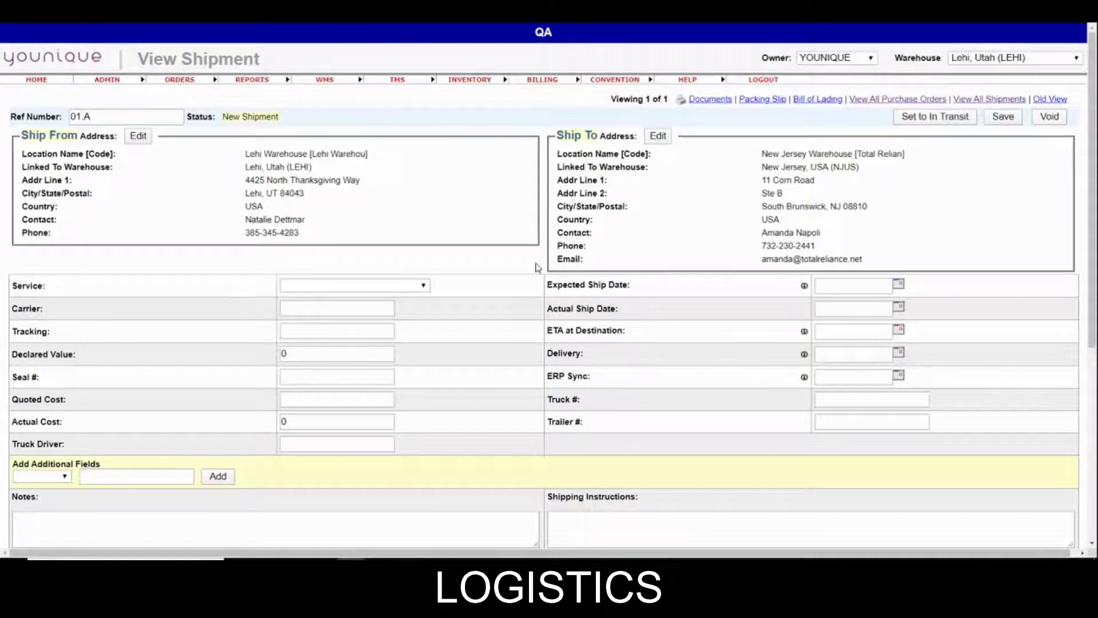
{"action": "left_click", "coordinate": [463, 80]}
{"action": "scroll", "coordinate": [501, 315], "scroll_direction": "down", "scroll_amount": 1}
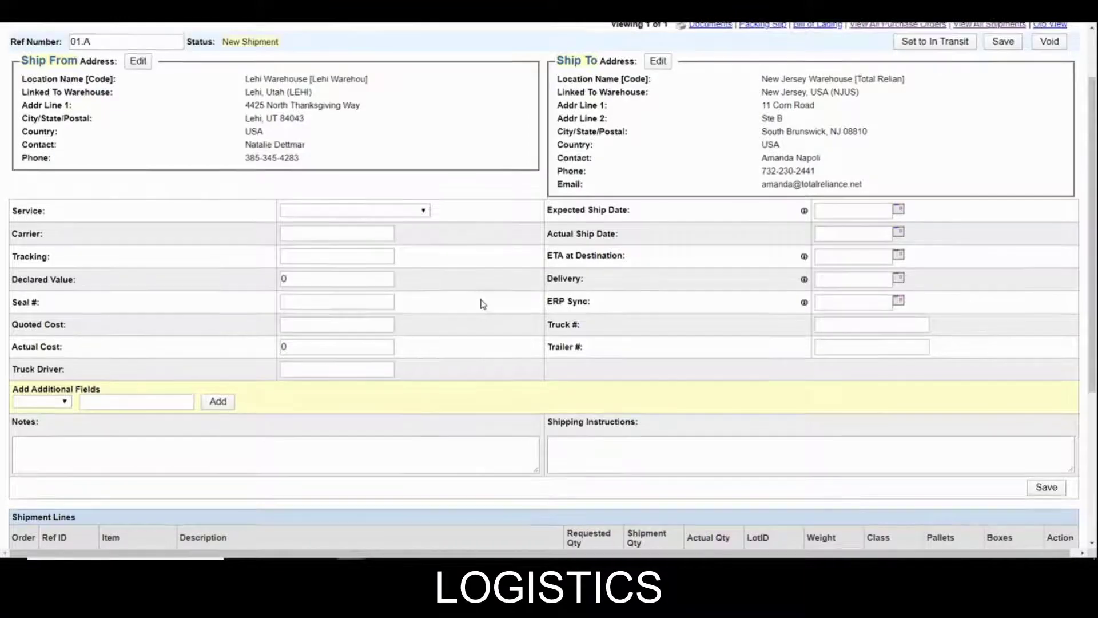
{"action": "scroll", "coordinate": [481, 300], "scroll_direction": "up", "scroll_amount": 1}
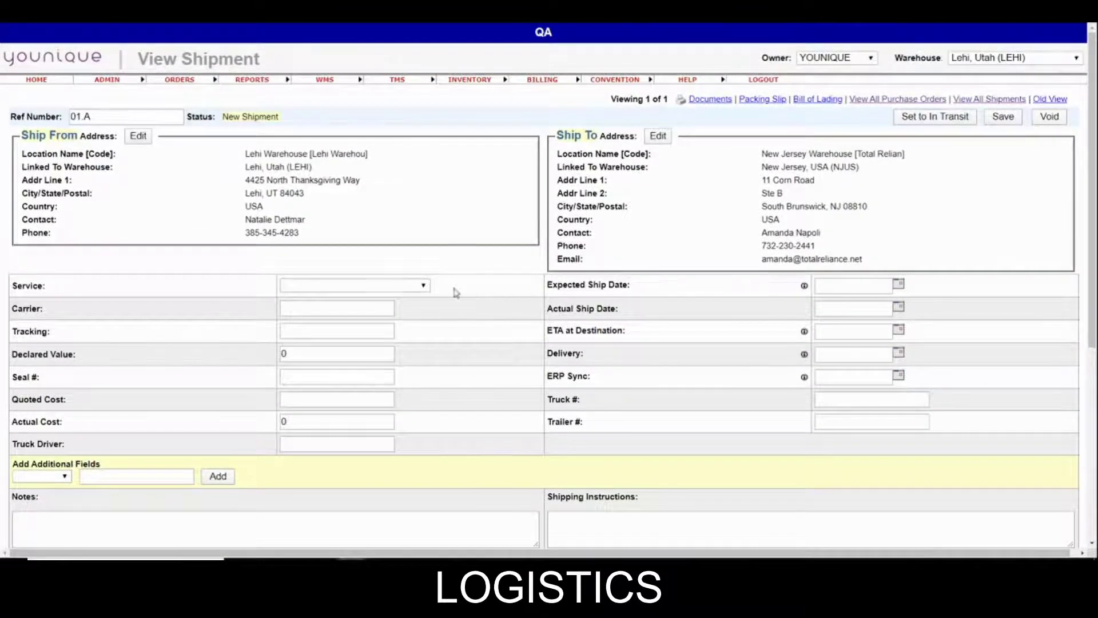
Set the shipment's service to Ground
{"action": "left_click", "coordinate": [377, 286]}
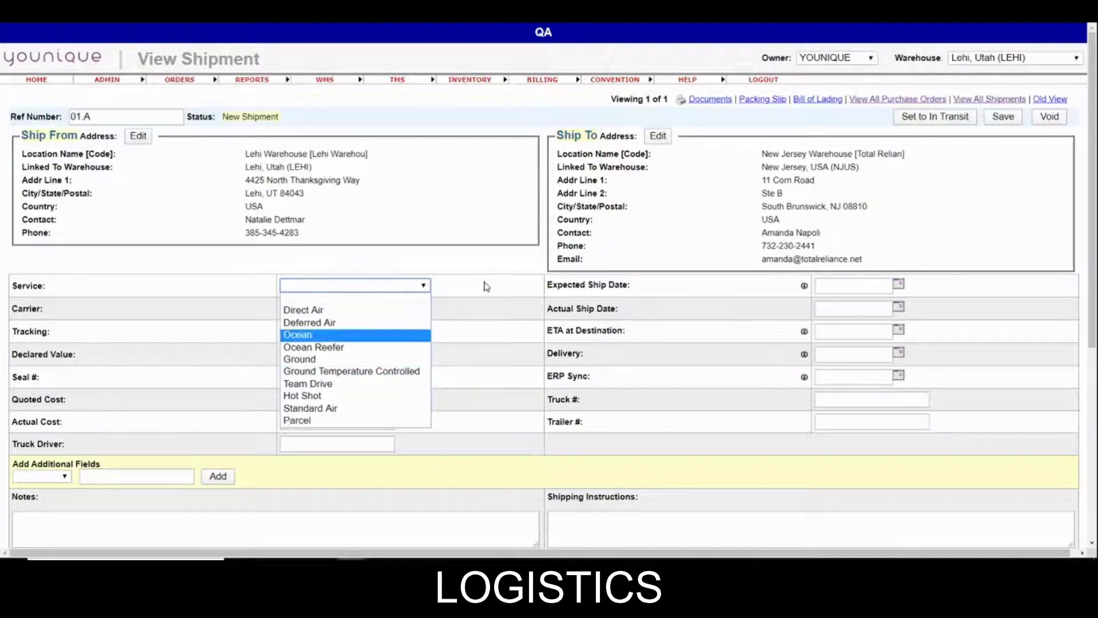
{"action": "left_click", "coordinate": [344, 273]}
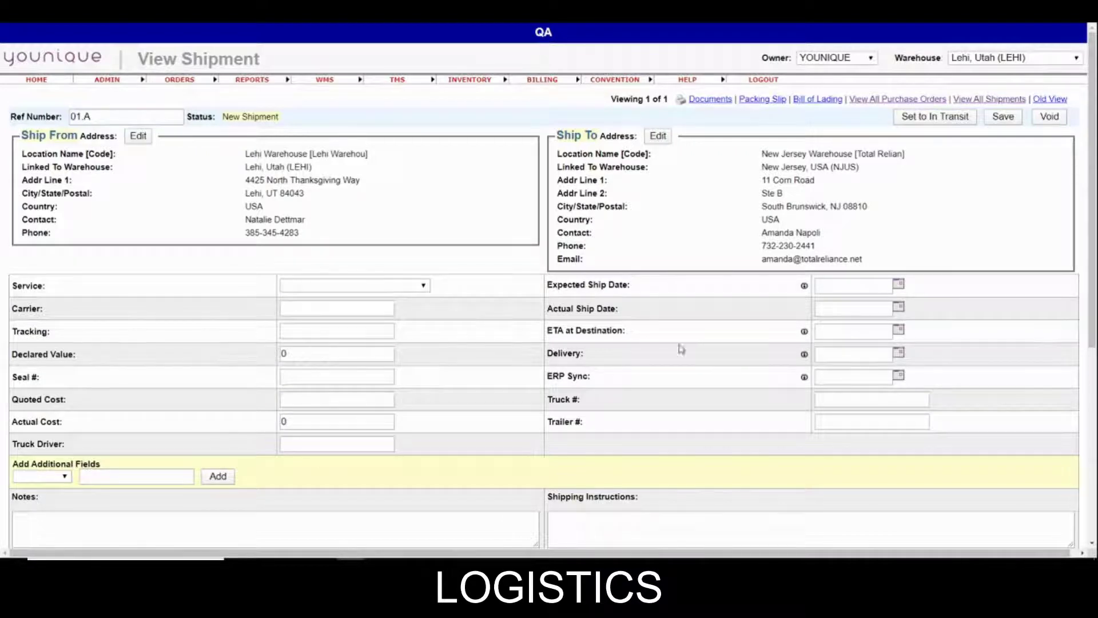
{"action": "left_click", "coordinate": [349, 286]}
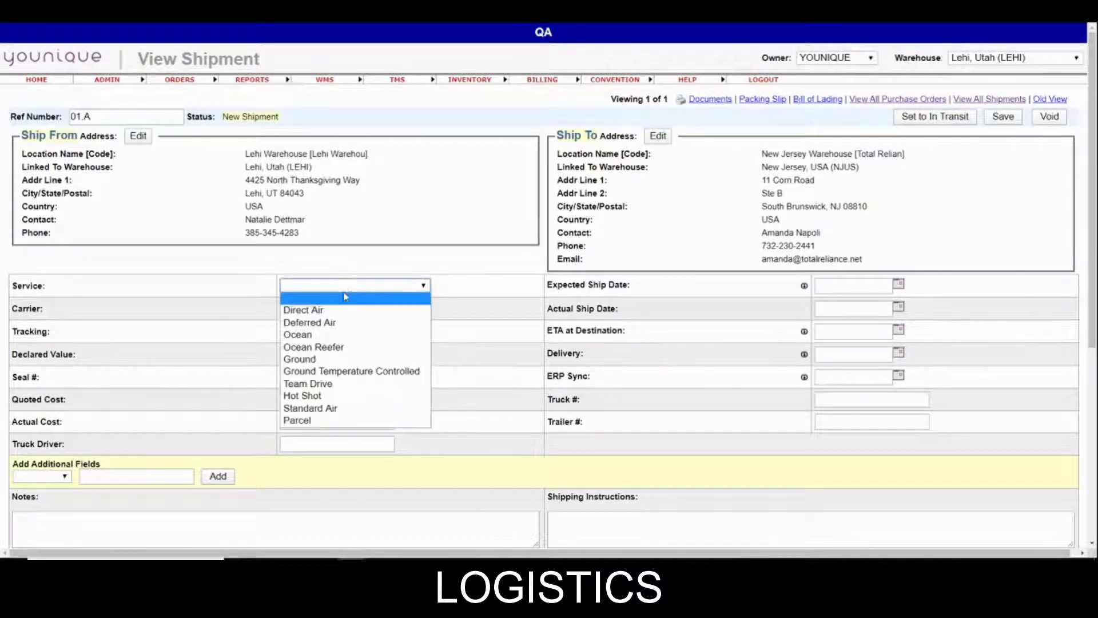
{"action": "left_click", "coordinate": [318, 358]}
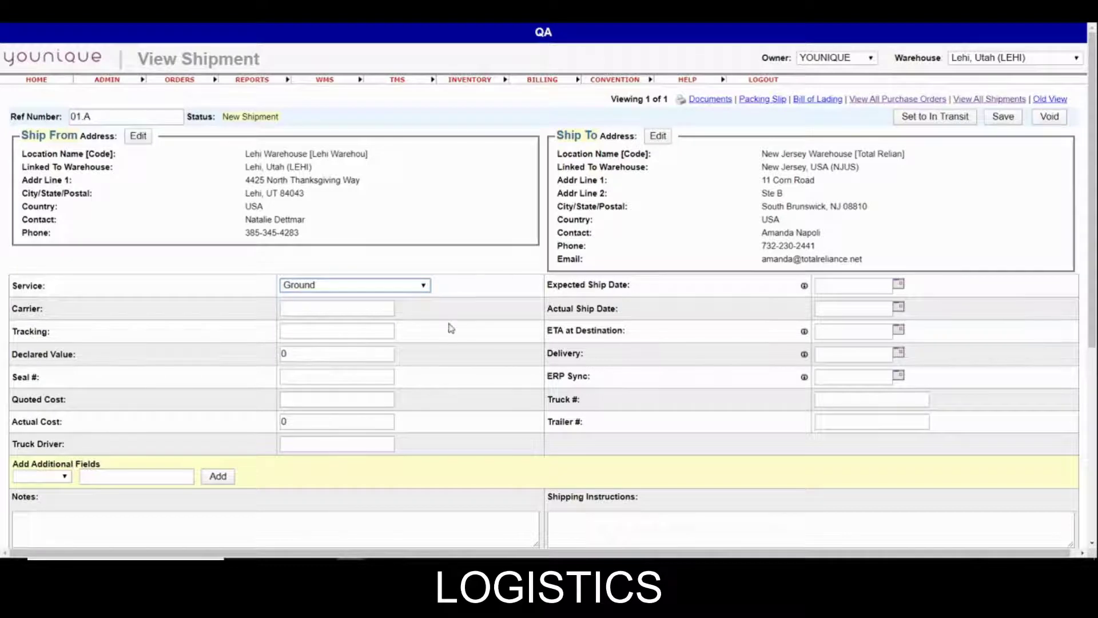
{"action": "left_click", "coordinate": [301, 309]}
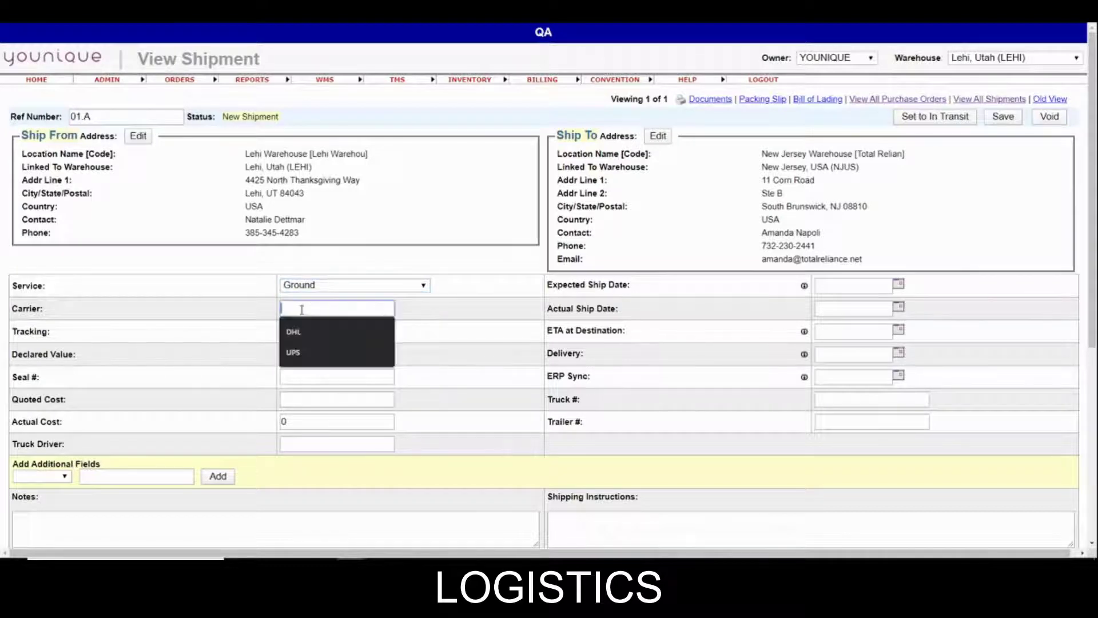
{"action": "left_click", "coordinate": [298, 333]}
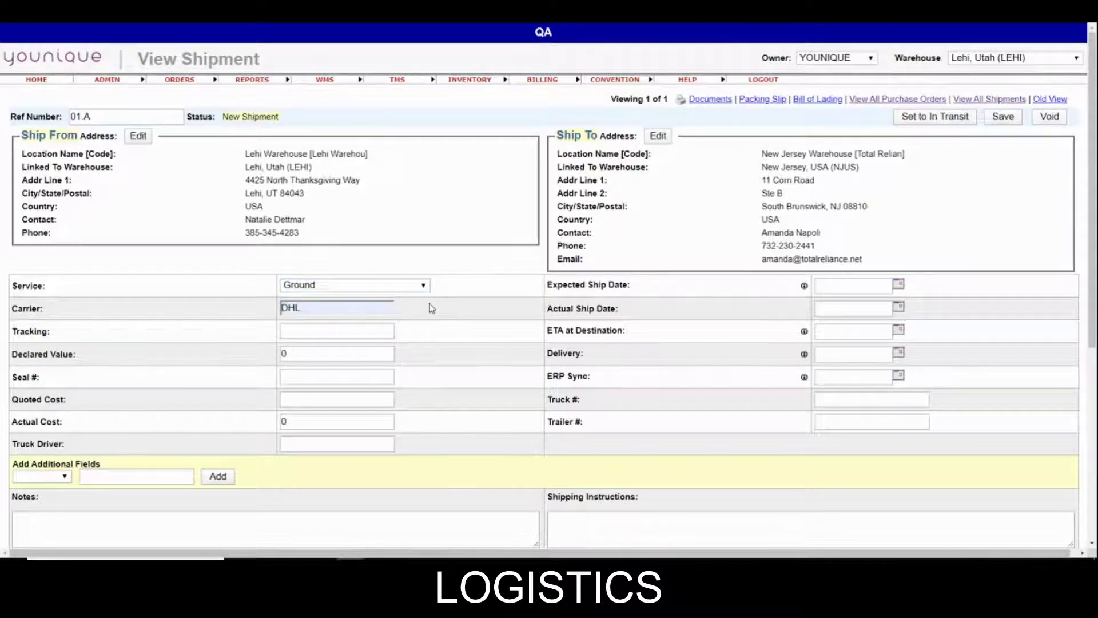
{"action": "left_click", "coordinate": [348, 331]}
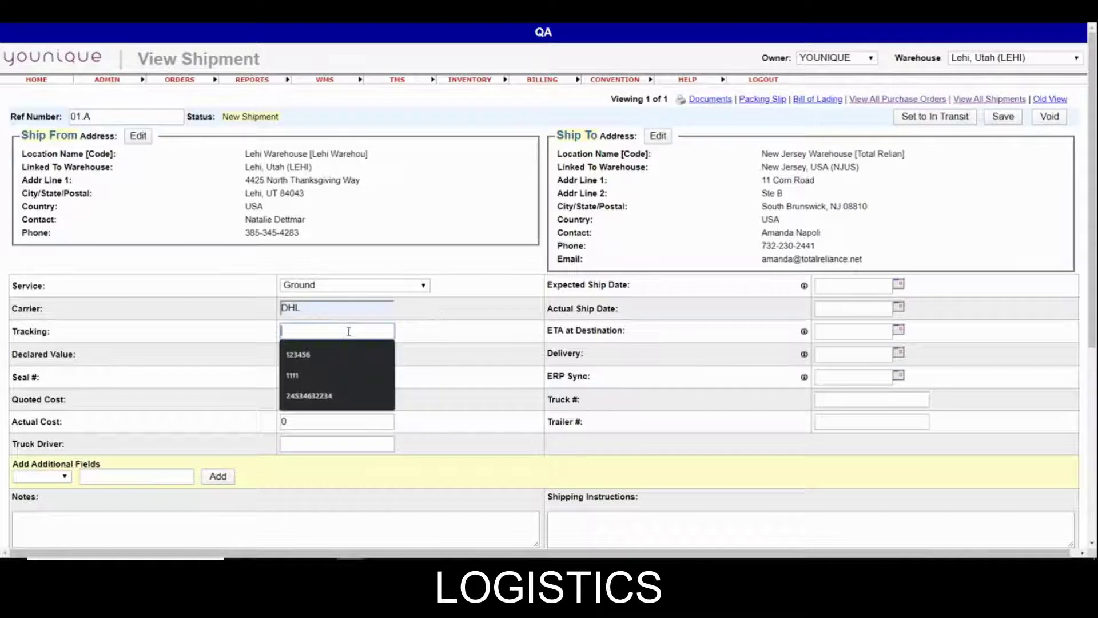
{"action": "left_click", "coordinate": [332, 396]}
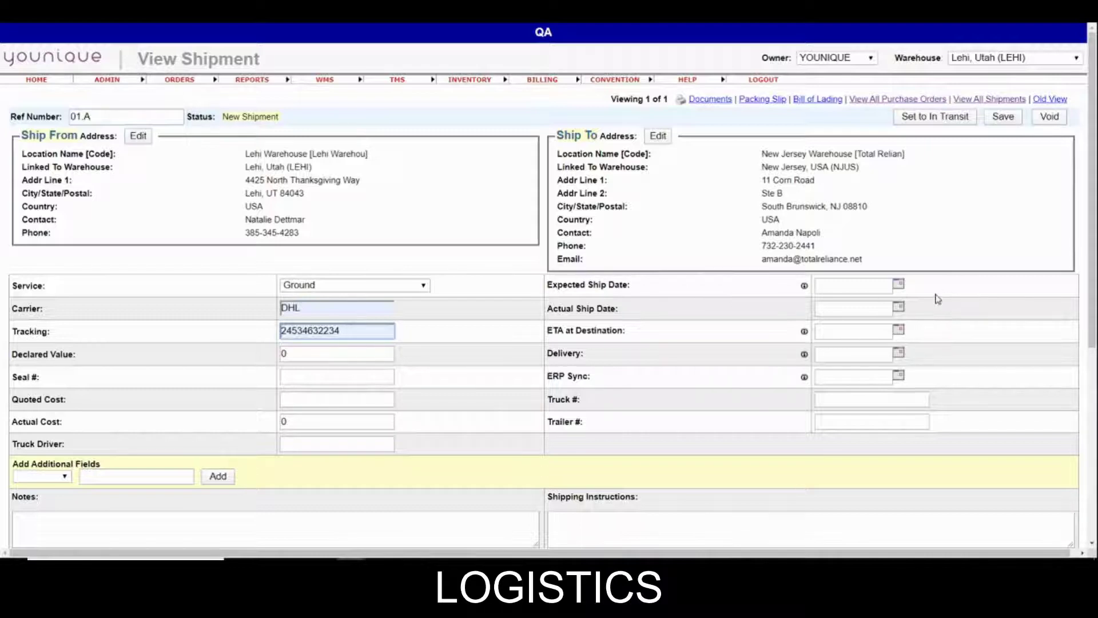
Set the shipment's expected ship date to 2020-02-14
{"action": "left_click", "coordinate": [898, 285]}
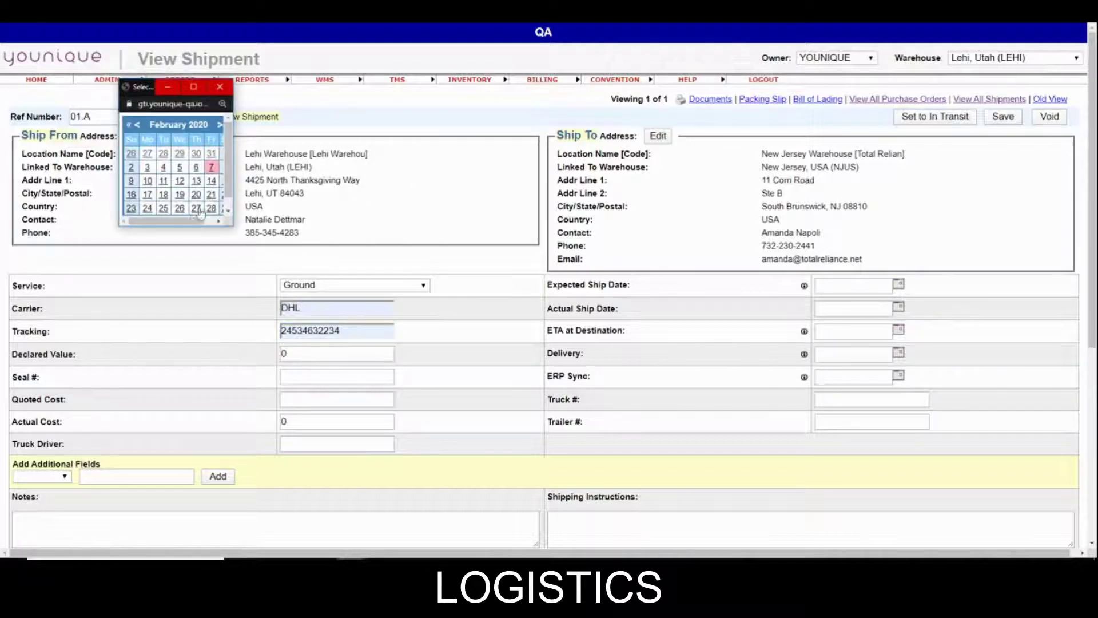
{"action": "left_click_drag", "start_coordinate": [194, 221], "coordinate": [209, 220]}
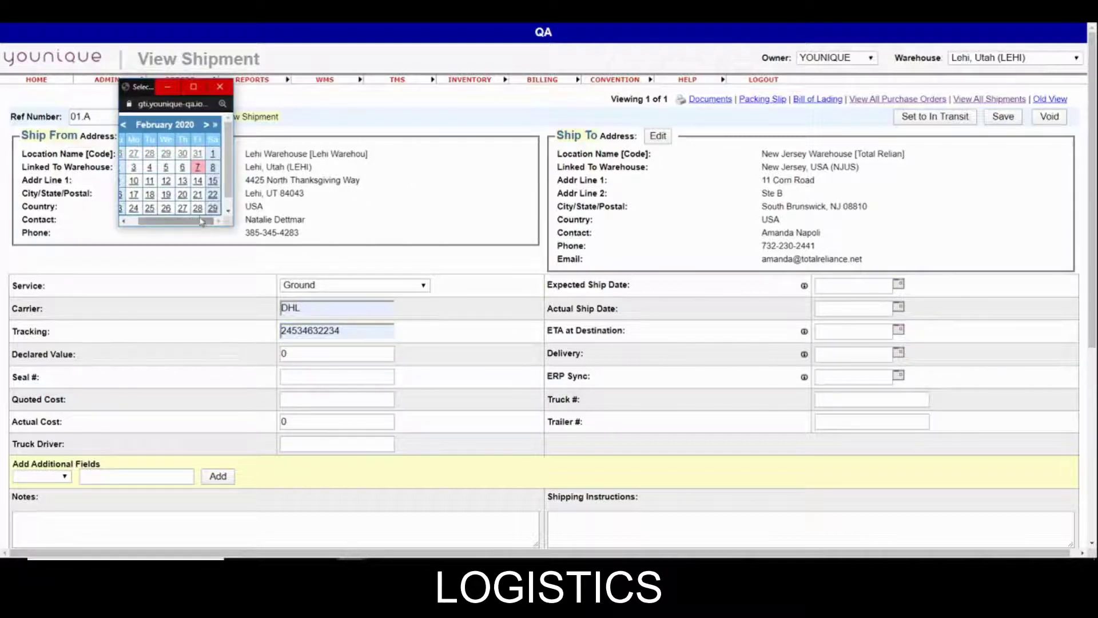
{"action": "left_click", "coordinate": [196, 182]}
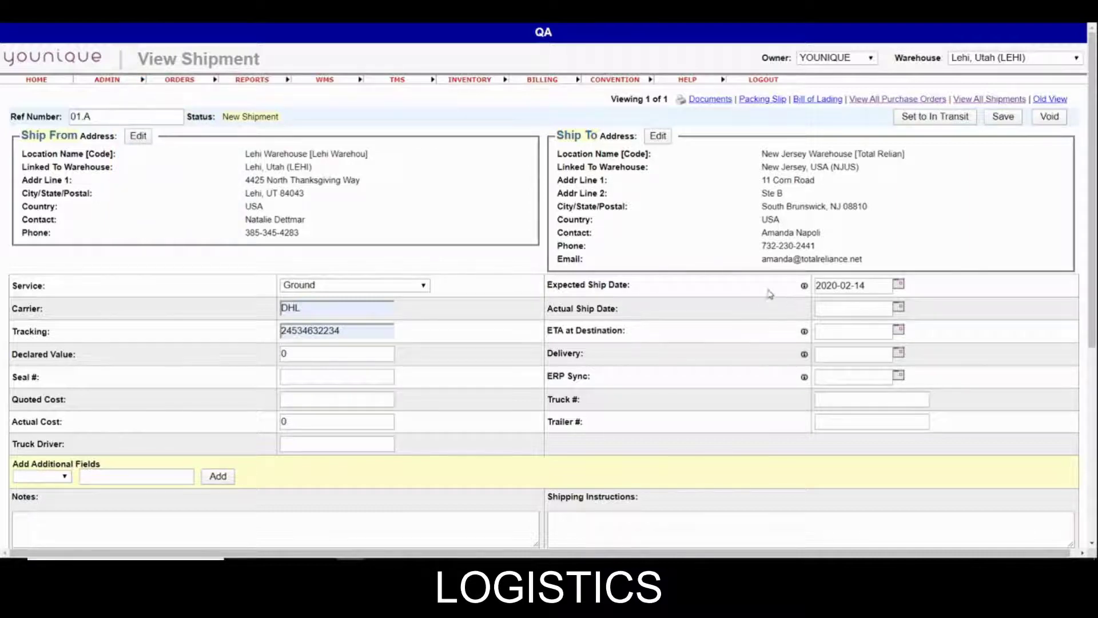
{"action": "mouse_move", "coordinate": [804, 286]}
{"action": "left_click", "coordinate": [898, 309]}
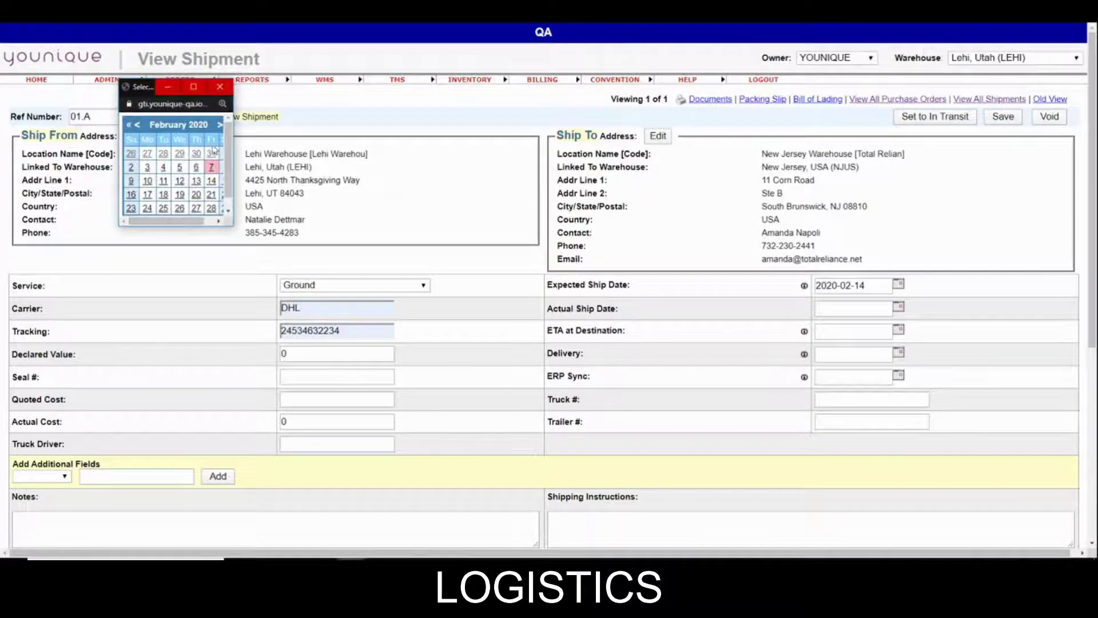
{"action": "left_click_drag", "start_coordinate": [235, 231], "coordinate": [330, 275]}
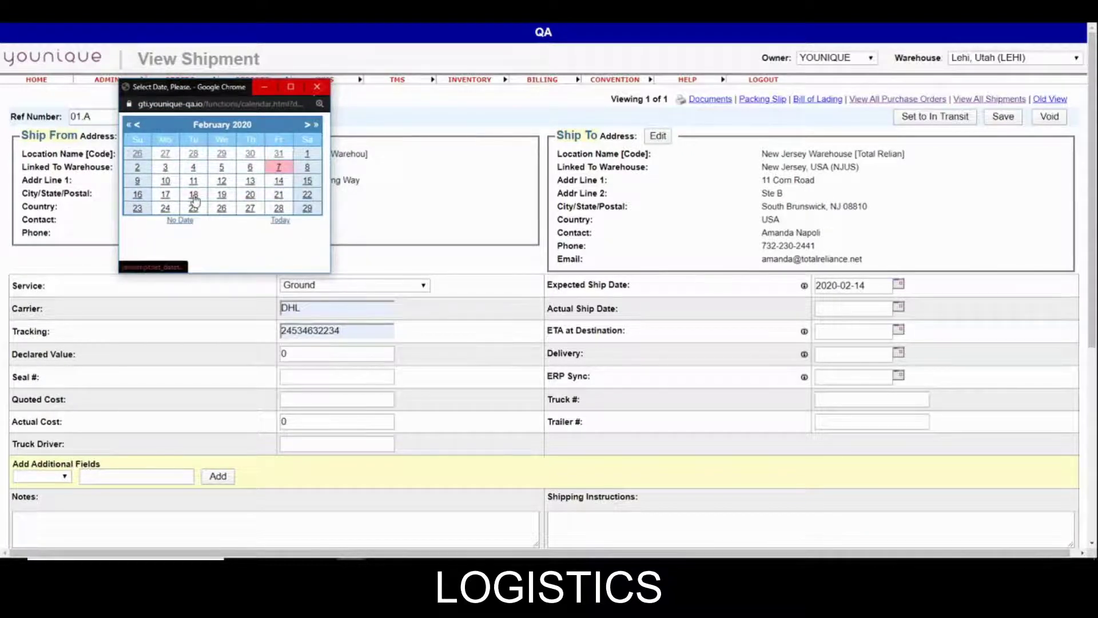
{"action": "left_click", "coordinate": [316, 89]}
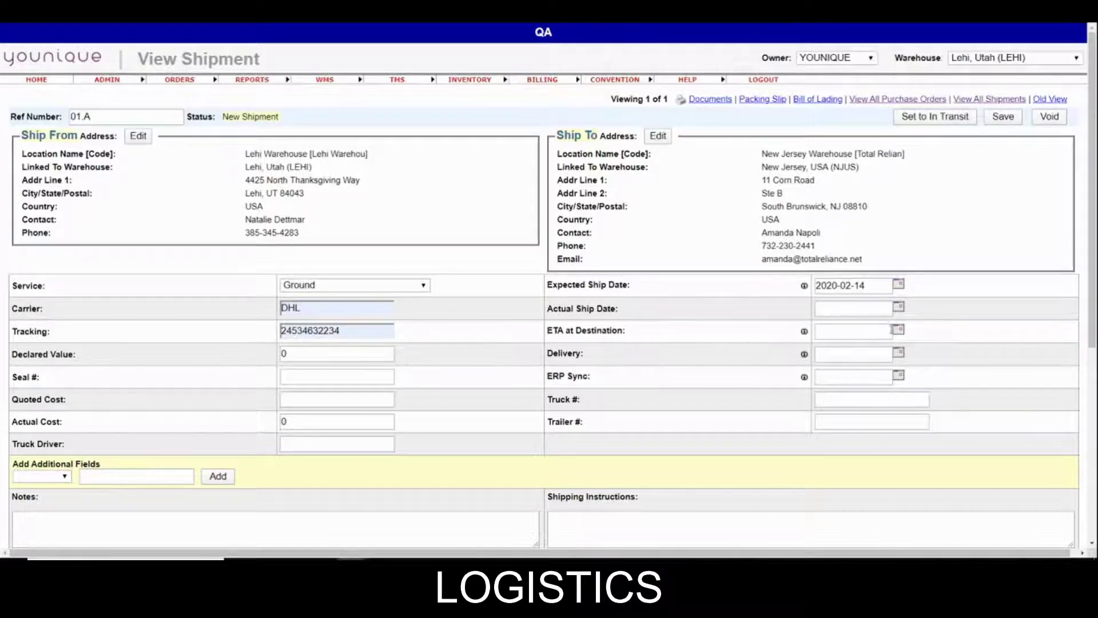
{"action": "left_click", "coordinate": [899, 332]}
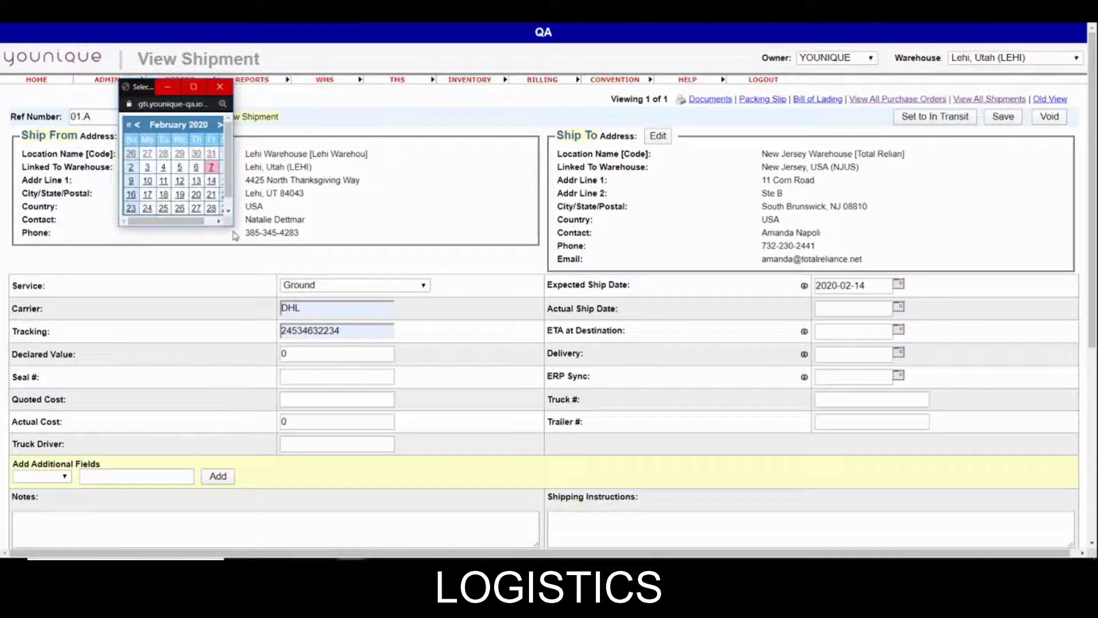
{"action": "left_click_drag", "start_coordinate": [235, 228], "coordinate": [314, 277]}
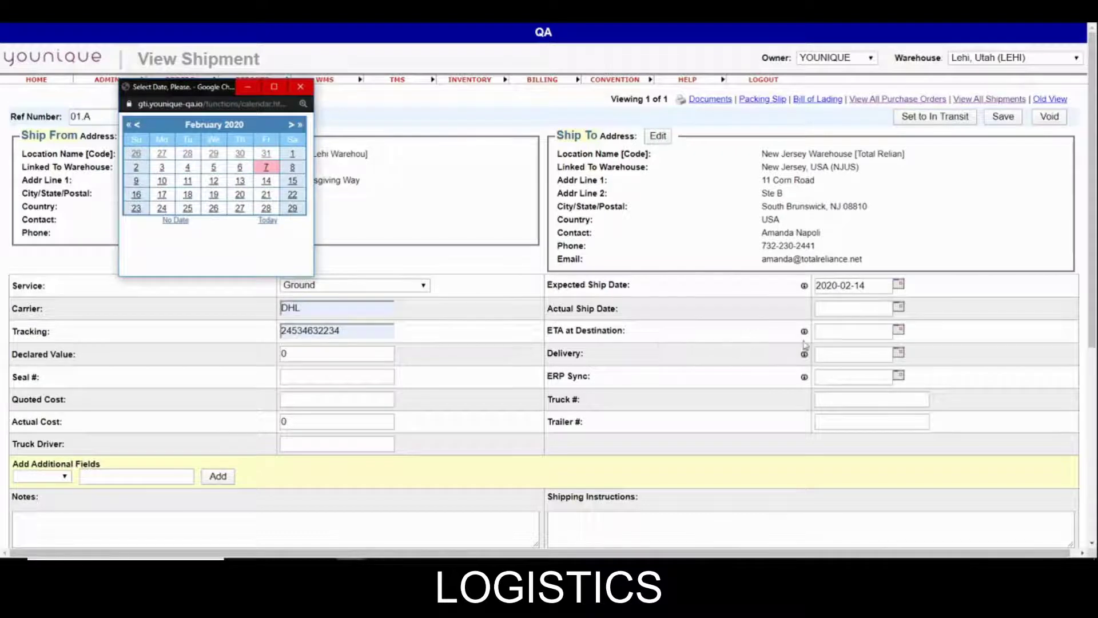
{"action": "mouse_move", "coordinate": [807, 333]}
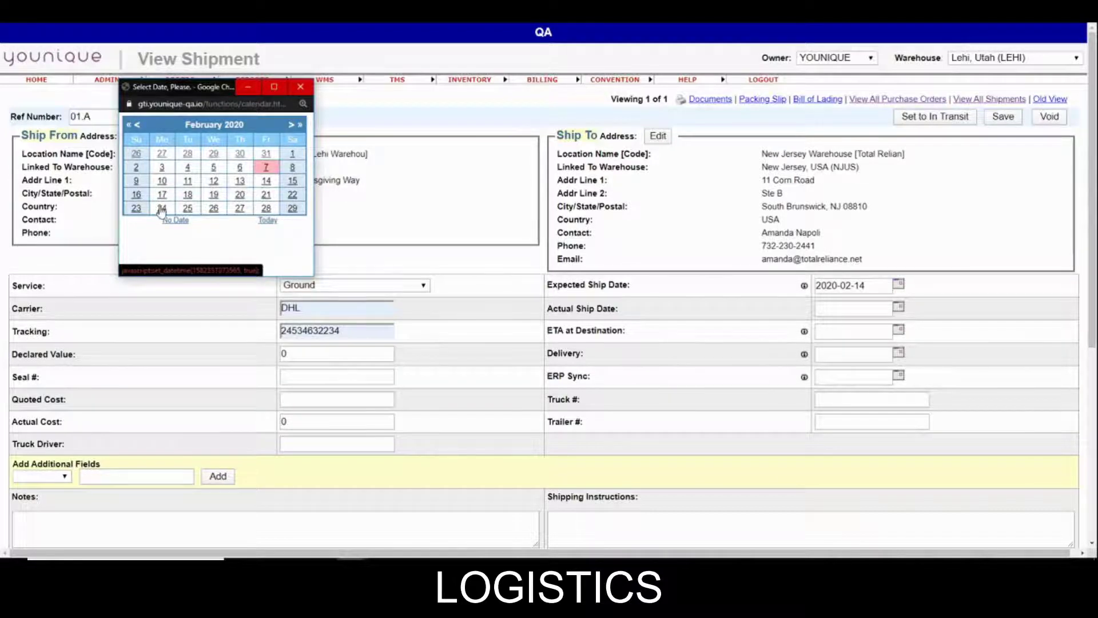
{"action": "left_click", "coordinate": [299, 87]}
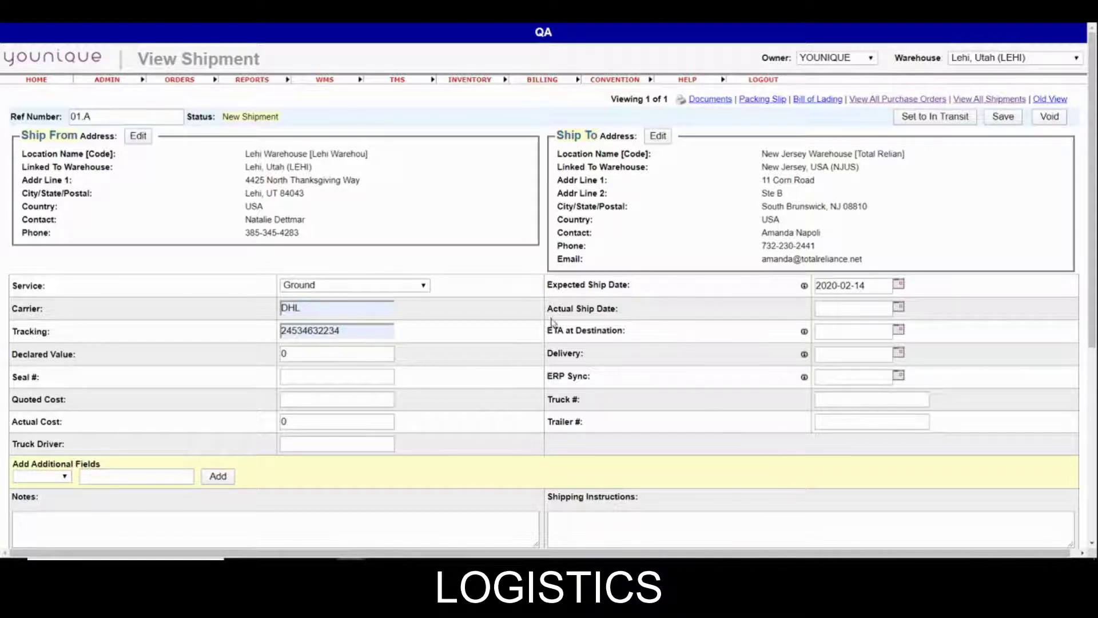
{"action": "left_click_drag", "start_coordinate": [550, 310], "coordinate": [620, 311]}
{"action": "left_click", "coordinate": [657, 321]}
Add an additional Label field to the shipment with the value BFCM
{"action": "scroll", "coordinate": [686, 351], "scroll_direction": "down", "scroll_amount": 1}
{"action": "scroll", "coordinate": [665, 351], "scroll_direction": "down", "scroll_amount": 1}
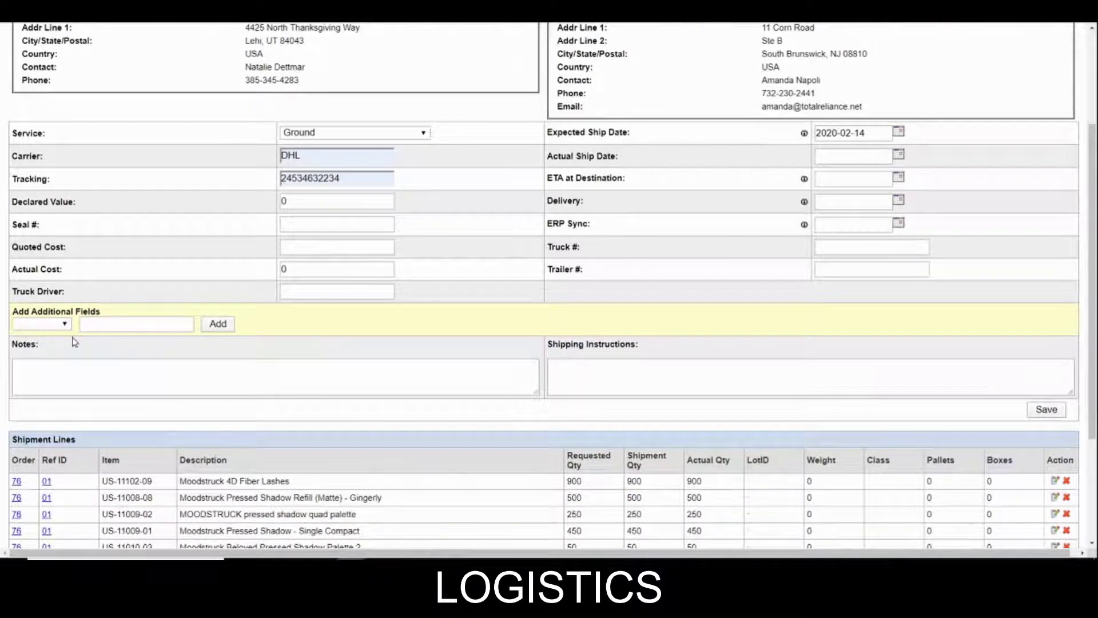
{"action": "left_click", "coordinate": [37, 324]}
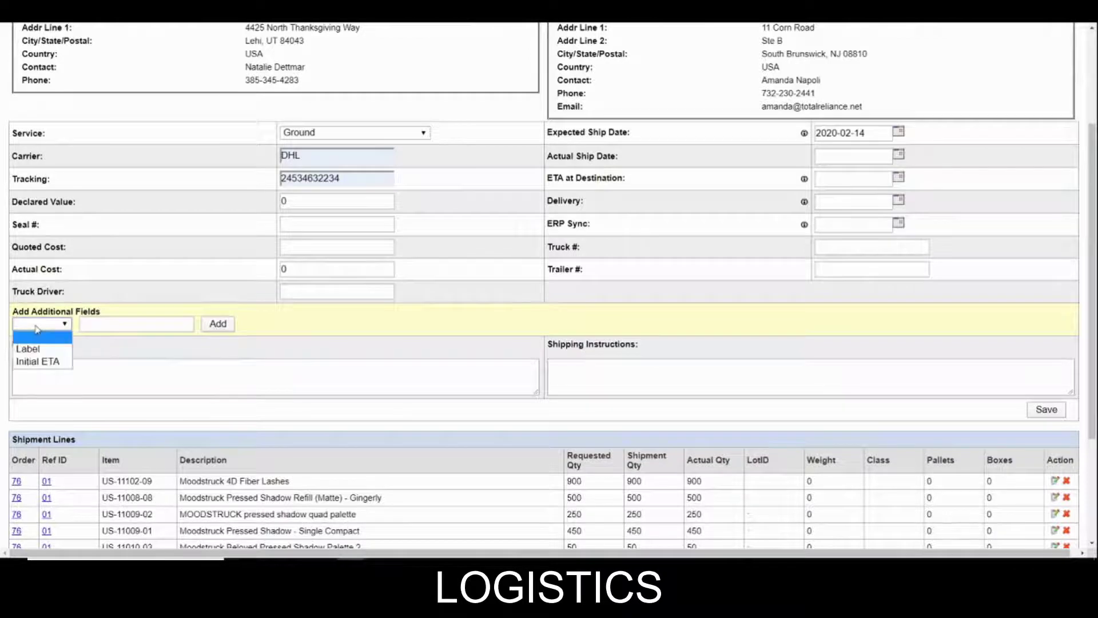
{"action": "left_click", "coordinate": [35, 350]}
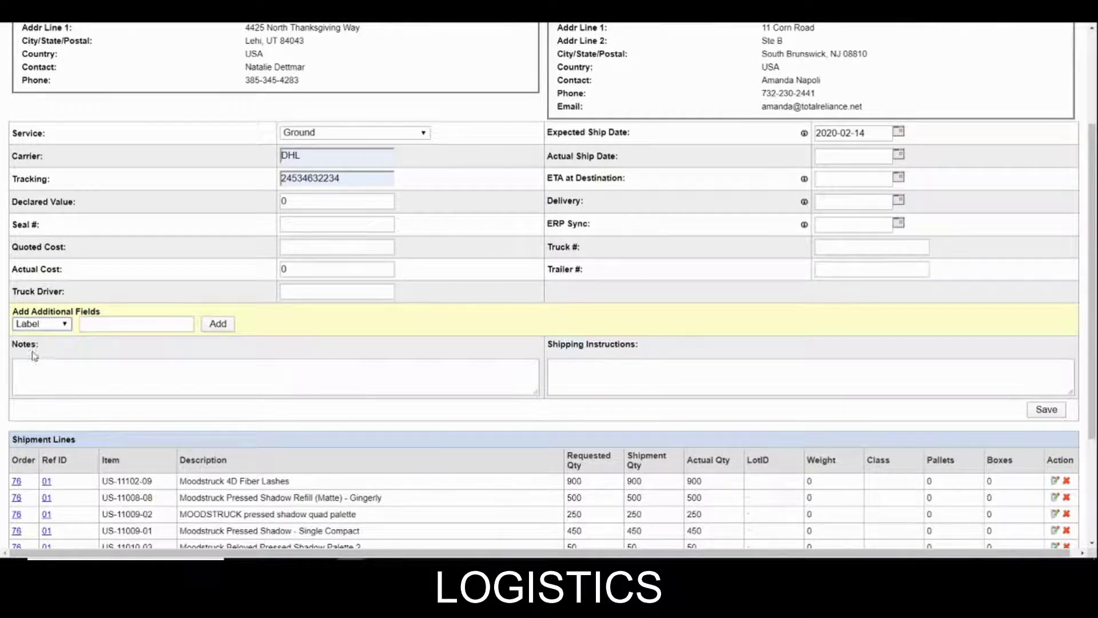
{"action": "left_click", "coordinate": [112, 327]}
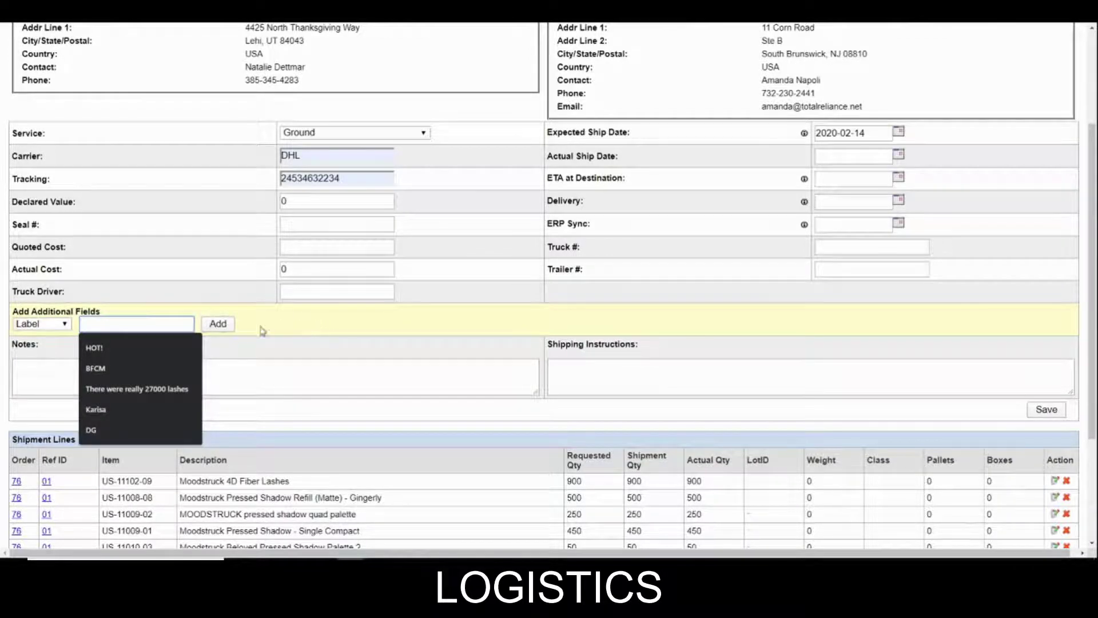
{"action": "left_click", "coordinate": [113, 378]}
{"action": "left_click", "coordinate": [33, 326]}
{"action": "left_click", "coordinate": [29, 347]}
{"action": "left_click", "coordinate": [132, 325]}
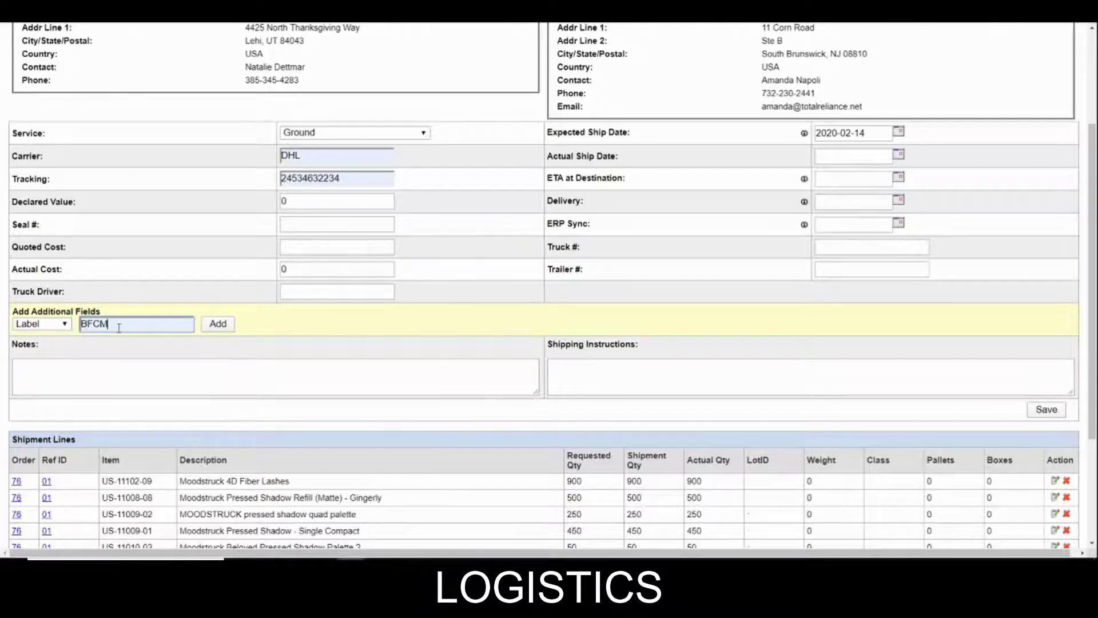
{"action": "left_click", "coordinate": [217, 324]}
{"action": "scroll", "coordinate": [219, 330], "scroll_direction": "down", "scroll_amount": 4}
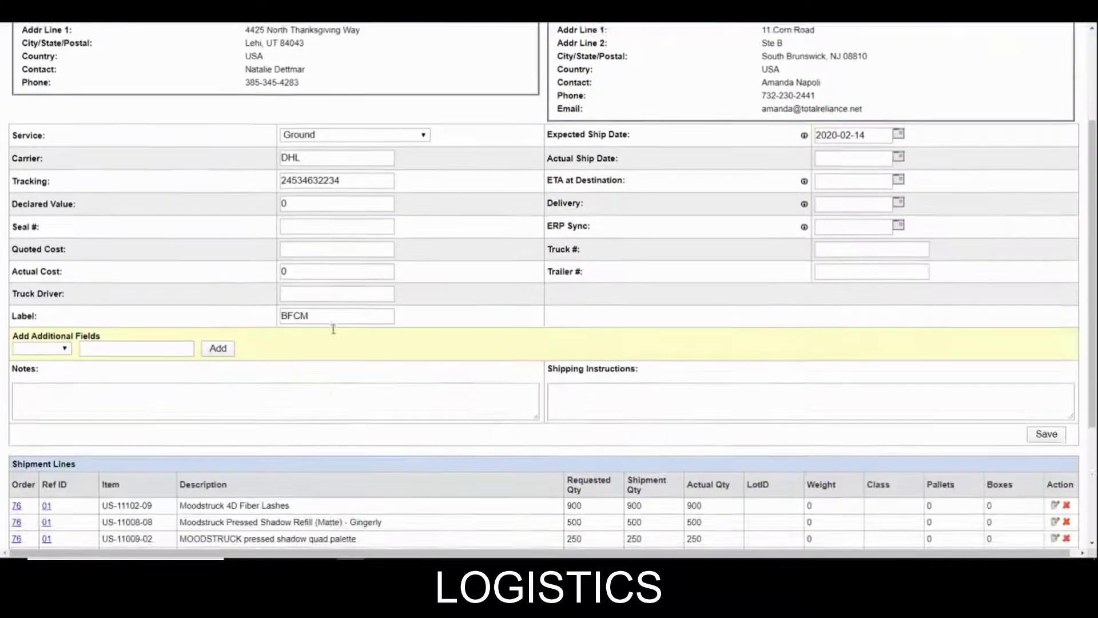
{"action": "scroll", "coordinate": [330, 332], "scroll_direction": "up", "scroll_amount": 3}
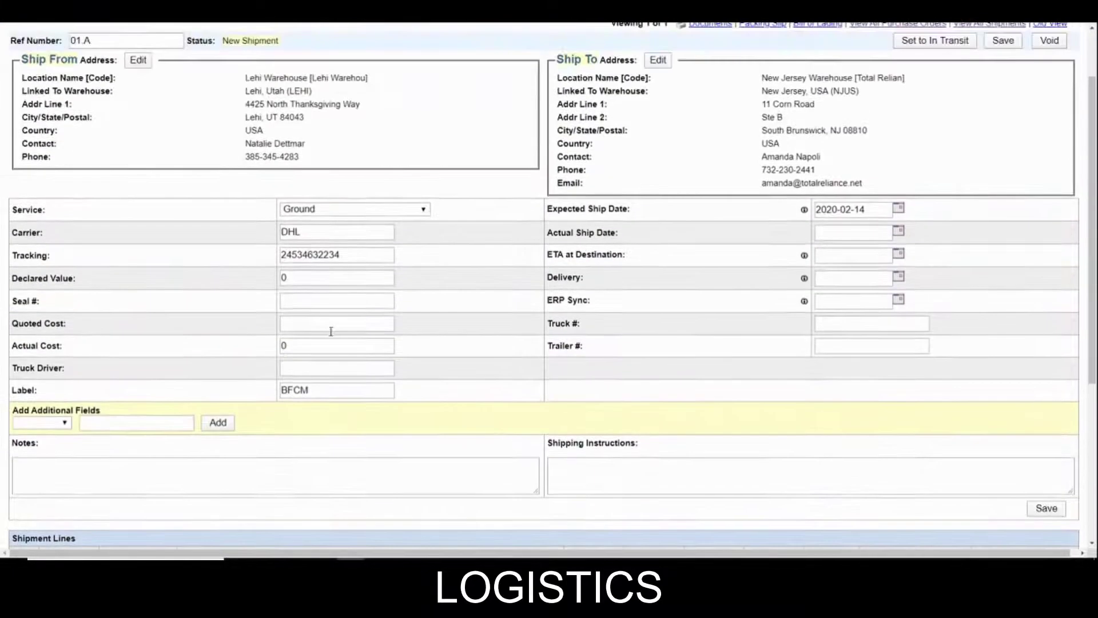
{"action": "scroll", "coordinate": [330, 332], "scroll_direction": "down", "scroll_amount": 1}
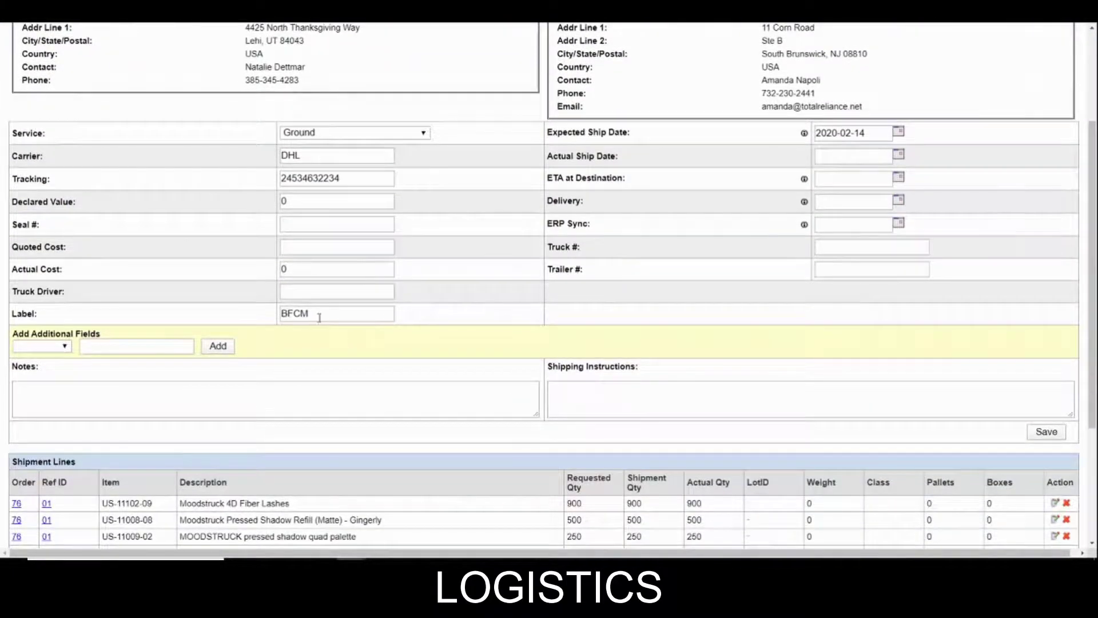
Leave the notes and shipping instructions blank and save the shipment's details
{"action": "scroll", "coordinate": [317, 347], "scroll_direction": "down", "scroll_amount": 1}
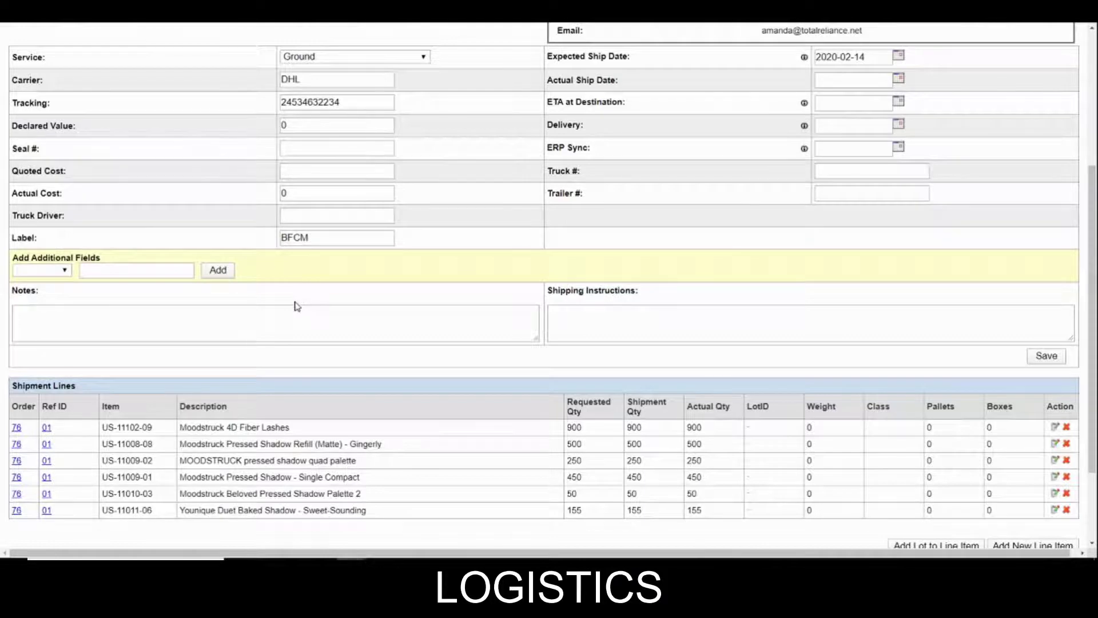
{"action": "left_click", "coordinate": [248, 317]}
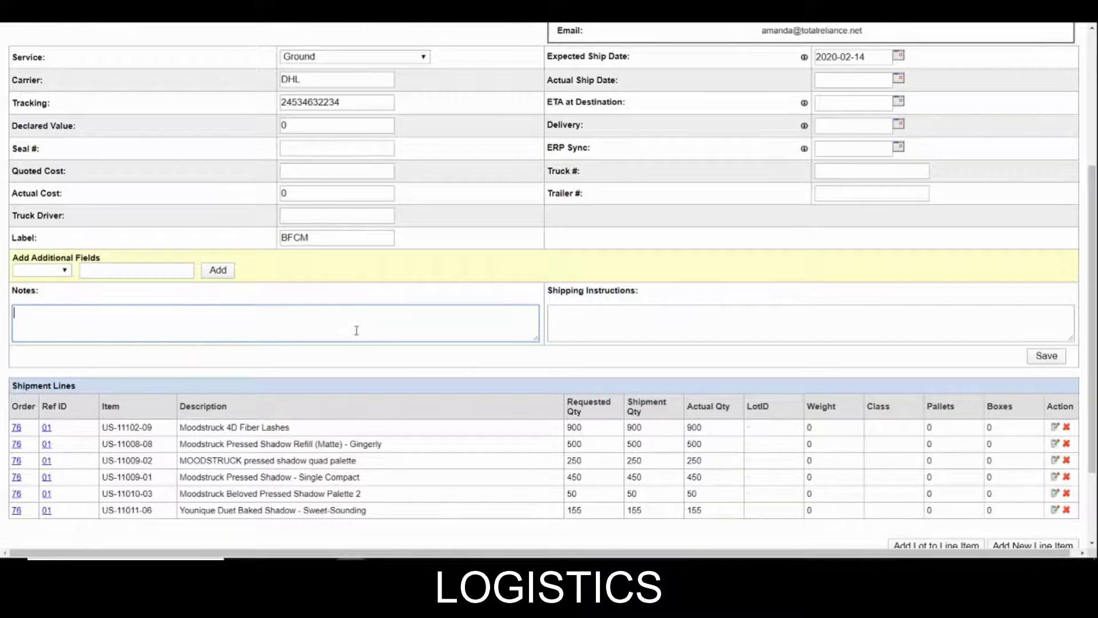
{"action": "left_click", "coordinate": [622, 312]}
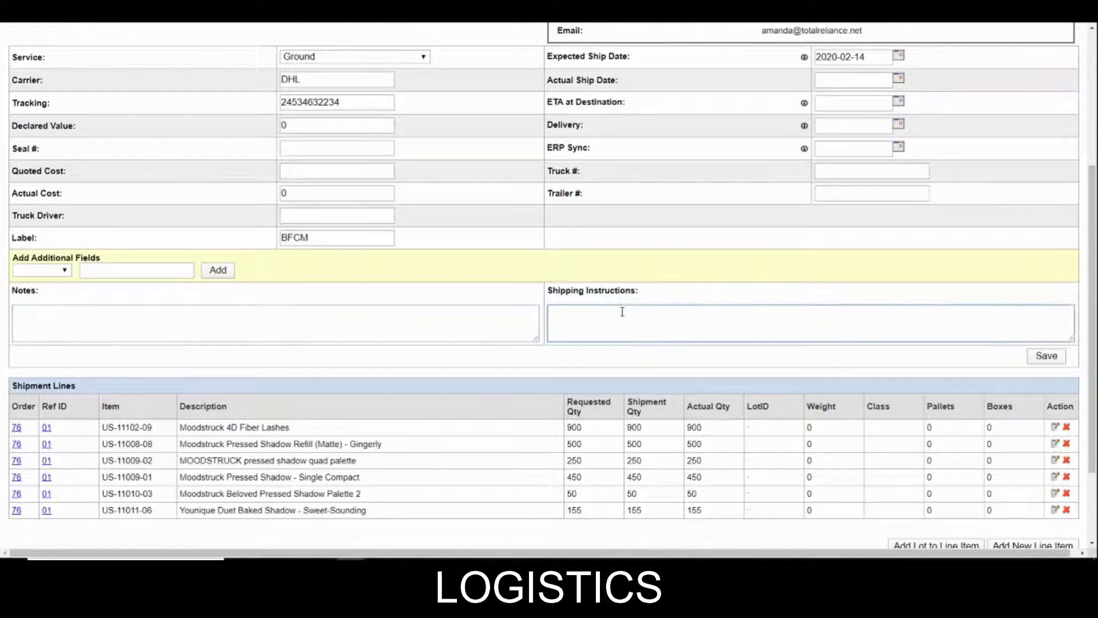
{"action": "scroll", "coordinate": [634, 335], "scroll_direction": "up", "scroll_amount": 1}
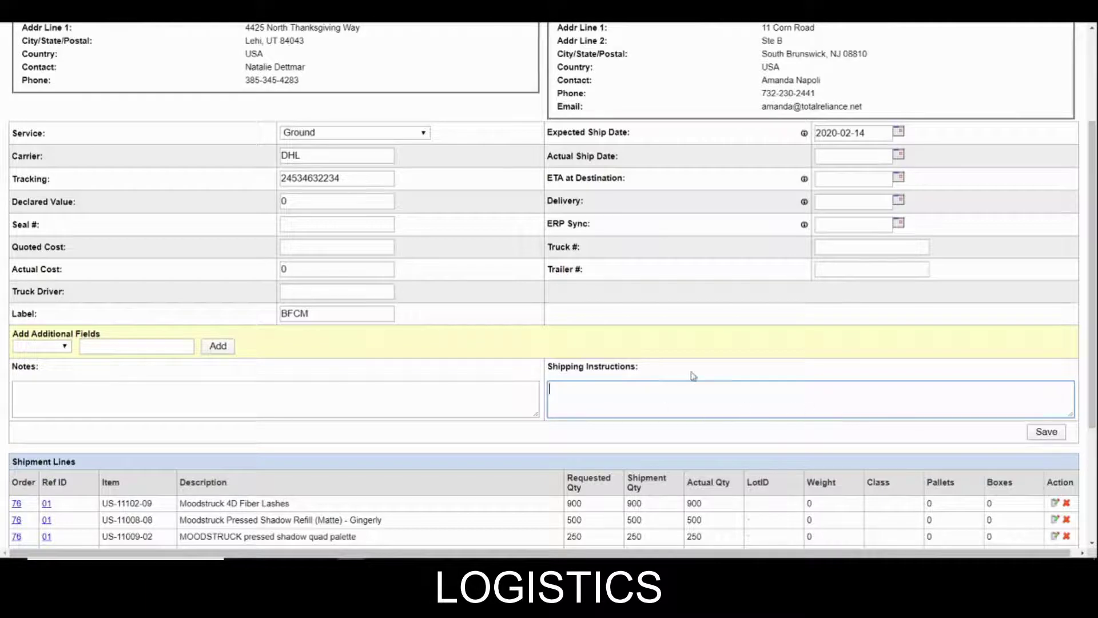
{"action": "scroll", "coordinate": [696, 332], "scroll_direction": "down", "scroll_amount": 1}
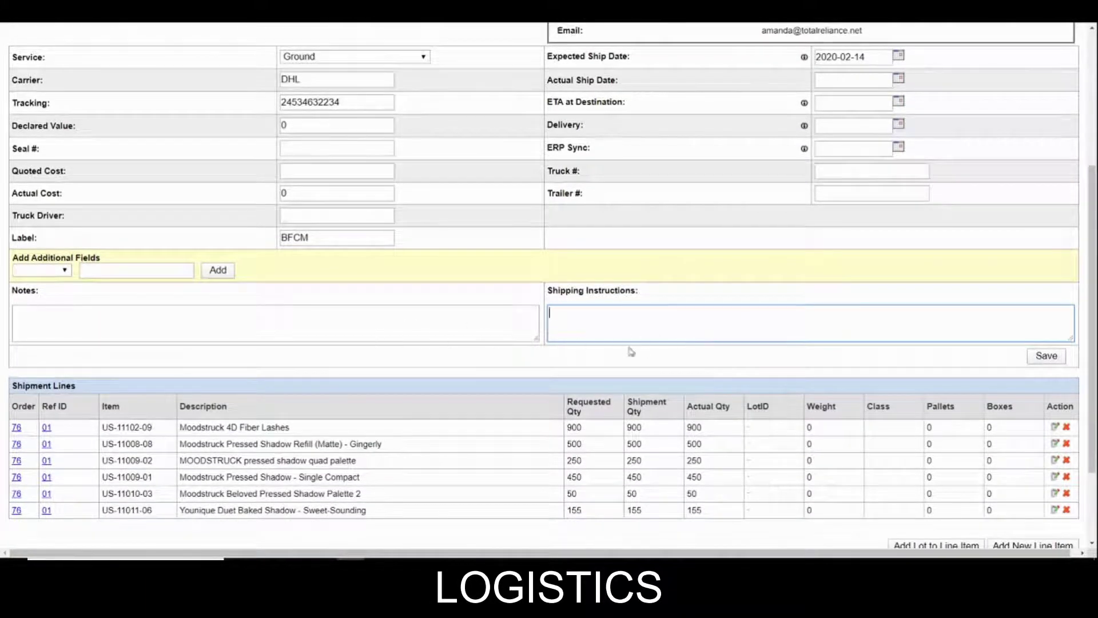
{"action": "scroll", "coordinate": [834, 371], "scroll_direction": "up", "scroll_amount": 1}
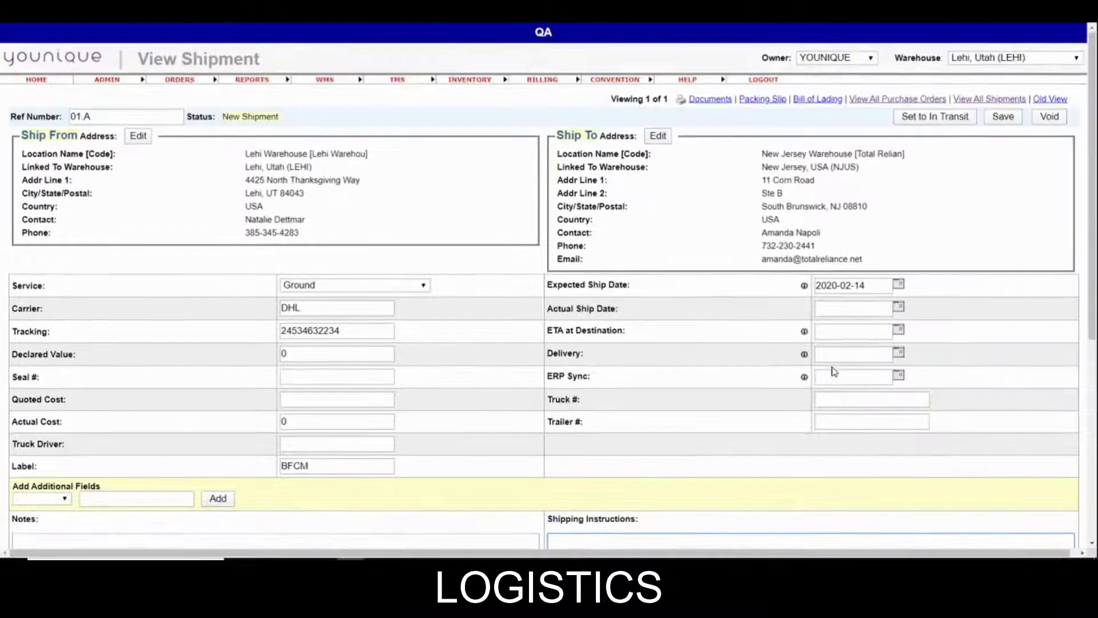
{"action": "scroll", "coordinate": [833, 372], "scroll_direction": "down", "scroll_amount": 3}
{"action": "left_click", "coordinate": [1038, 433]}
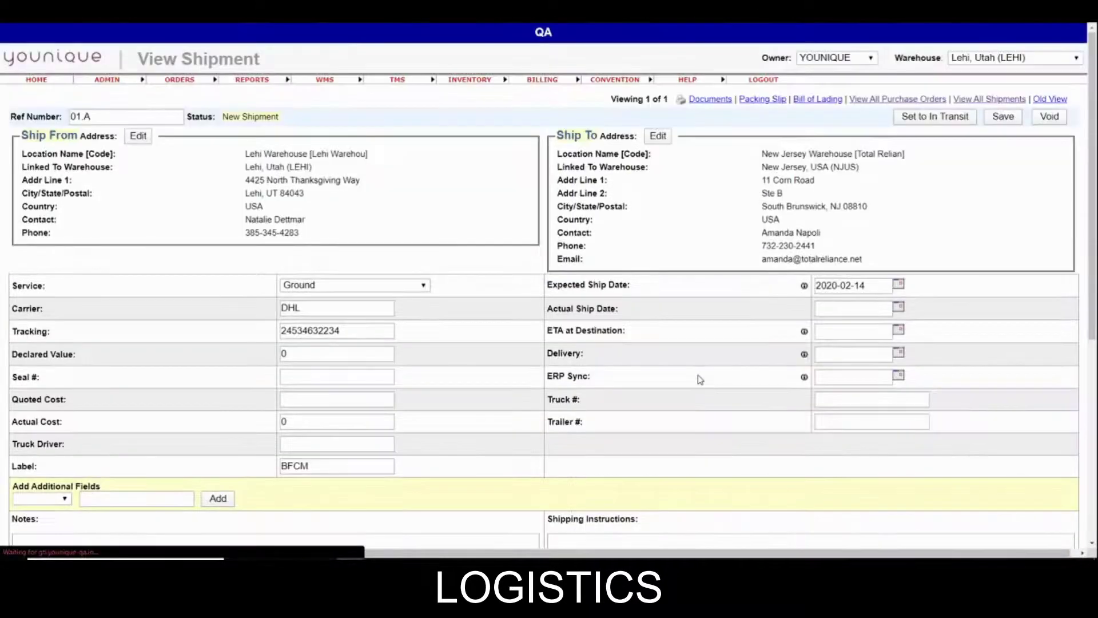
Set the shipment quantity of the Moodstruck 4D Fiber Lashes line (US-11102-09) to 850 and save the line
{"action": "scroll", "coordinate": [698, 380], "scroll_direction": "down", "scroll_amount": 4}
{"action": "scroll", "coordinate": [698, 380], "scroll_direction": "down", "scroll_amount": 1}
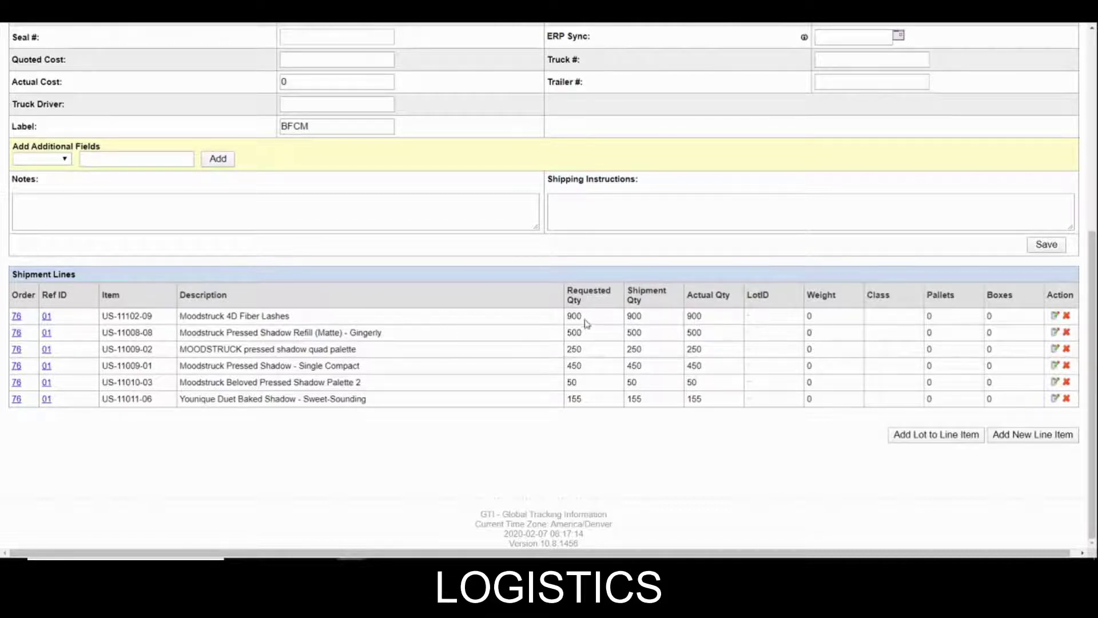
{"action": "left_click", "coordinate": [1054, 316]}
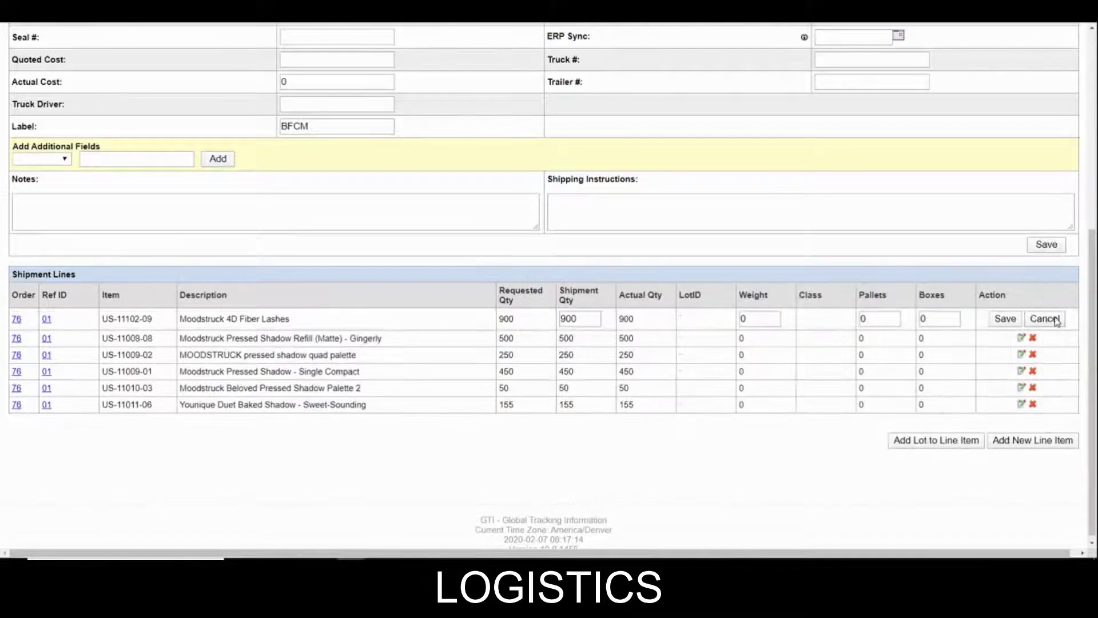
{"action": "double_click", "coordinate": [597, 316]}
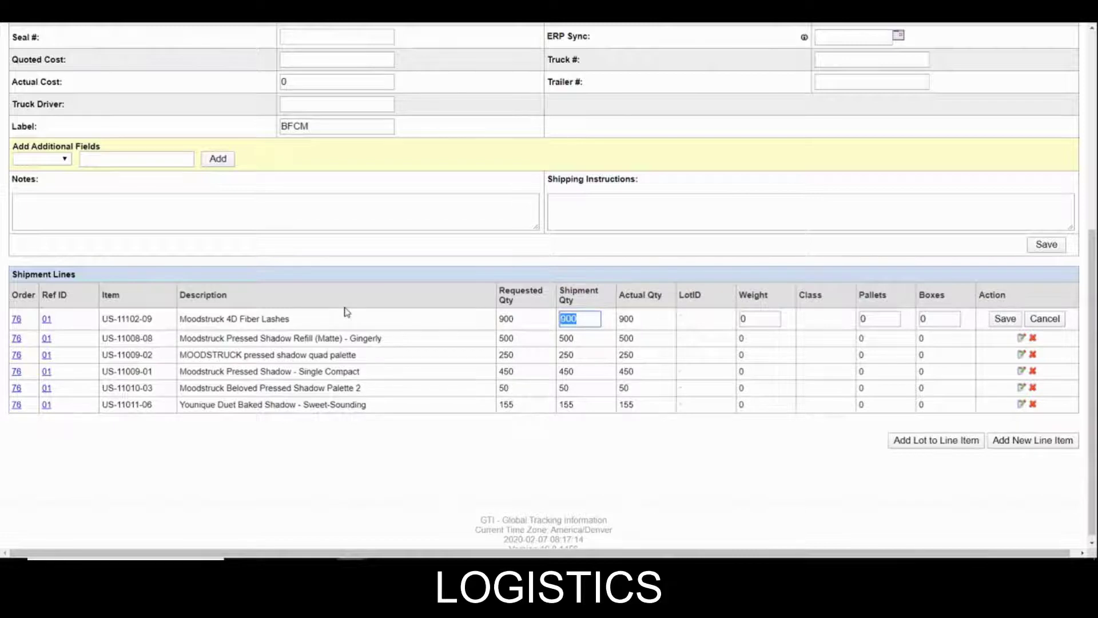
{"action": "type", "text": "850"}
{"action": "left_click", "coordinate": [1001, 323]}
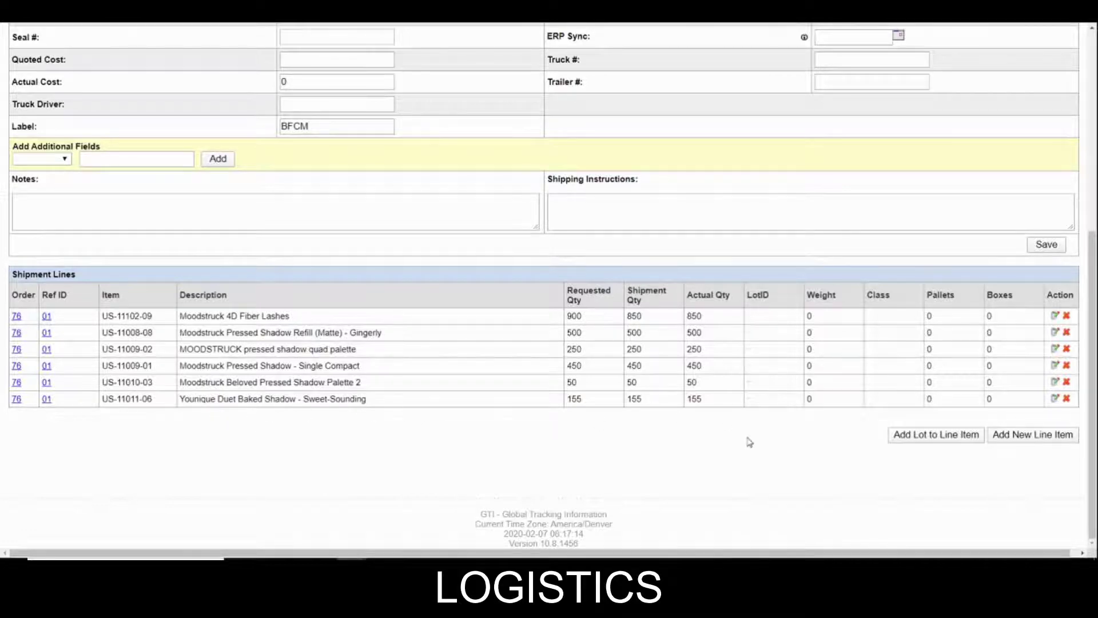
Set the shipment quantity of the Younique Duet Baked Shadow - Sweet-Sounding line (US-11011-06) to 153 and save the line
{"action": "double_click", "coordinate": [635, 399]}
{"action": "left_click", "coordinate": [639, 421]}
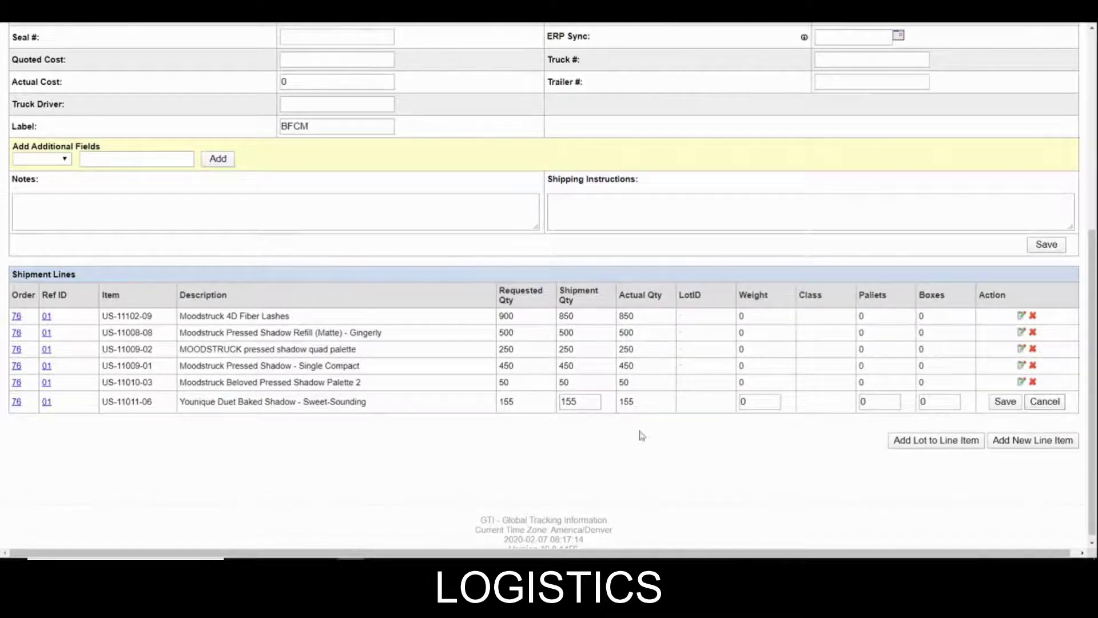
{"action": "double_click", "coordinate": [589, 400]}
{"action": "type", "text": "153"}
{"action": "left_click", "coordinate": [1003, 402]}
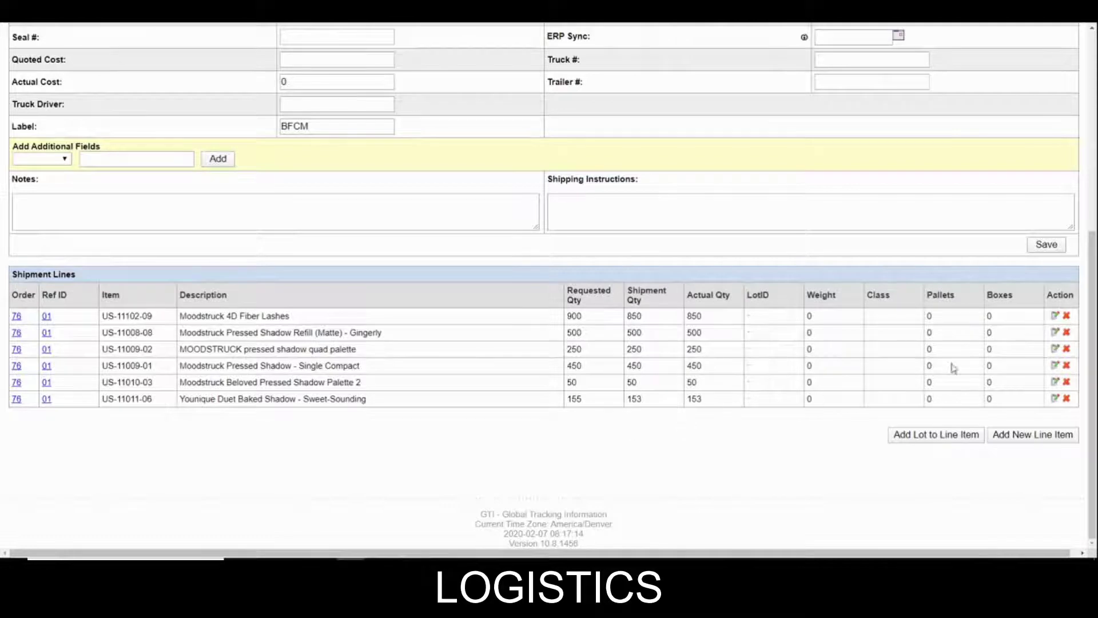
Add the shipment note "Could not pull exact quantities of US-11102-09 and US-11011-06" and save it
{"action": "scroll", "coordinate": [600, 450], "scroll_direction": "up", "scroll_amount": 1}
{"action": "left_click", "coordinate": [457, 293]}
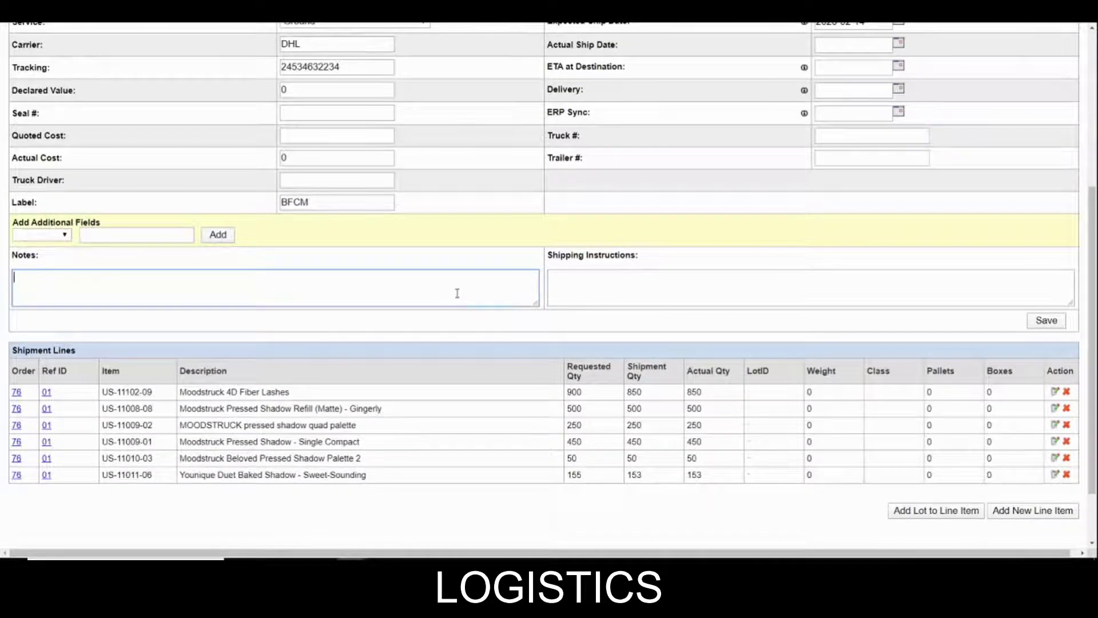
{"action": "type", "text": "Could not pull exact quantiti"}
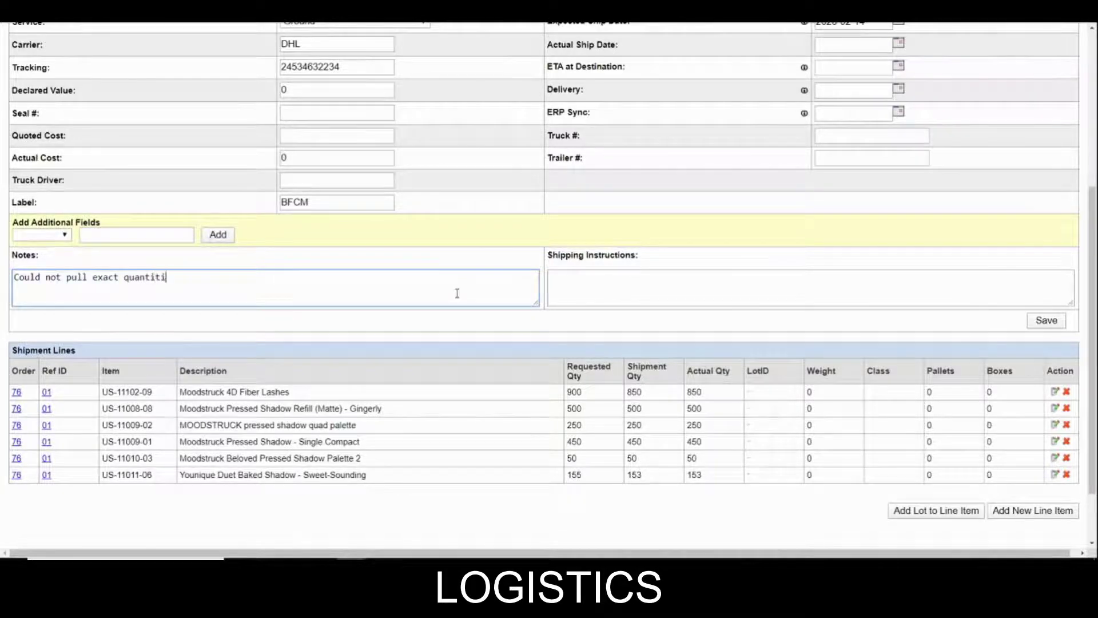
{"action": "type", "text": "es of US-11"}
{"action": "key", "text": "BackSpace"}
{"action": "key", "text": "BackSpace"}
{"action": "key", "text": "BackSpace"}
{"action": "key", "text": "BackSpace"}
{"action": "key", "text": "BackSpace"}
{"action": "type", "text": "02-09 and "}
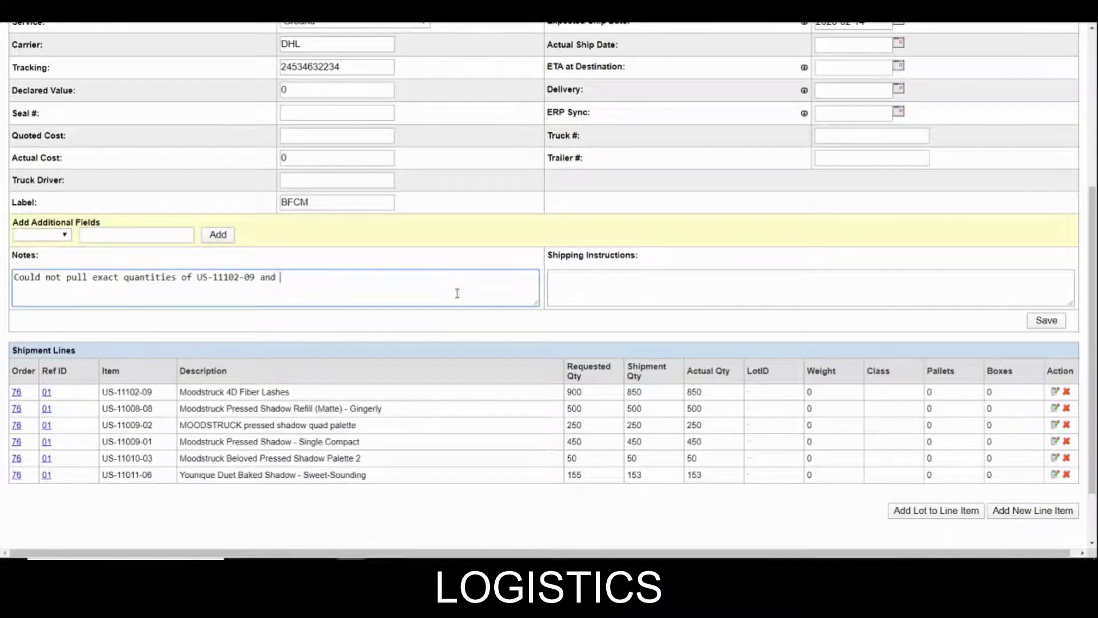
{"action": "type", "text": "US-11-11-"}
{"action": "key", "text": "BackSpace"}
{"action": "key", "text": "BackSpace"}
{"action": "key", "text": "BackSpace"}
{"action": "type", "text": "011-"}
{"action": "left_click", "coordinate": [1050, 324]}
Review the saved shipment and set its status to In Transit
{"action": "scroll", "coordinate": [452, 332], "scroll_direction": "down", "scroll_amount": 6}
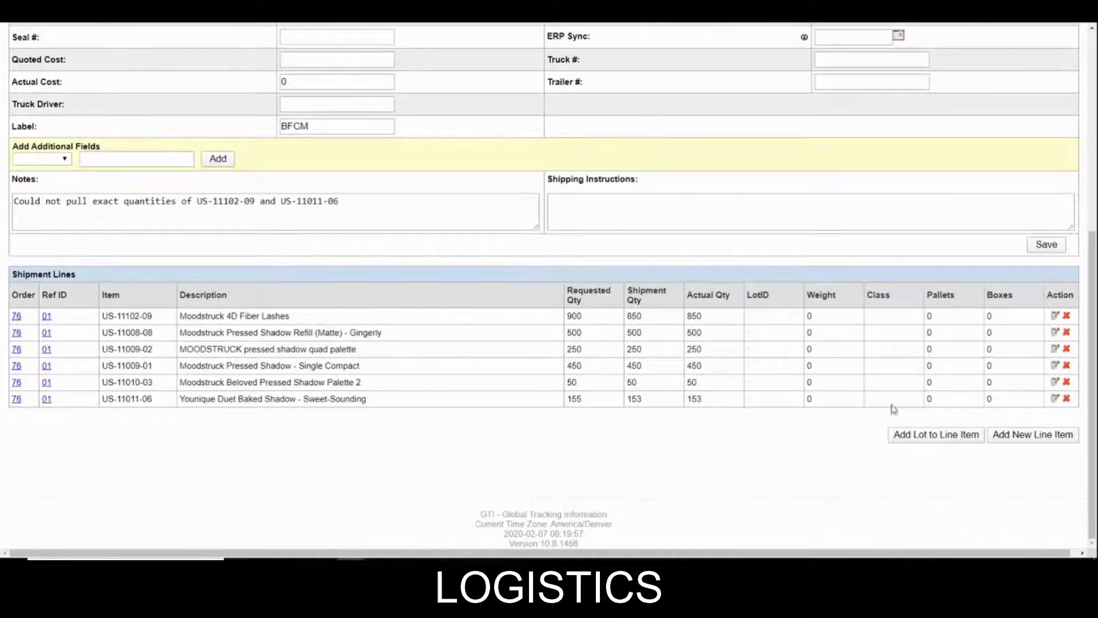
{"action": "scroll", "coordinate": [388, 314], "scroll_direction": "up", "scroll_amount": 1}
{"action": "scroll", "coordinate": [388, 313], "scroll_direction": "up", "scroll_amount": 2}
{"action": "scroll", "coordinate": [588, 360], "scroll_direction": "down", "scroll_amount": 2}
{"action": "scroll", "coordinate": [585, 383], "scroll_direction": "up", "scroll_amount": 6}
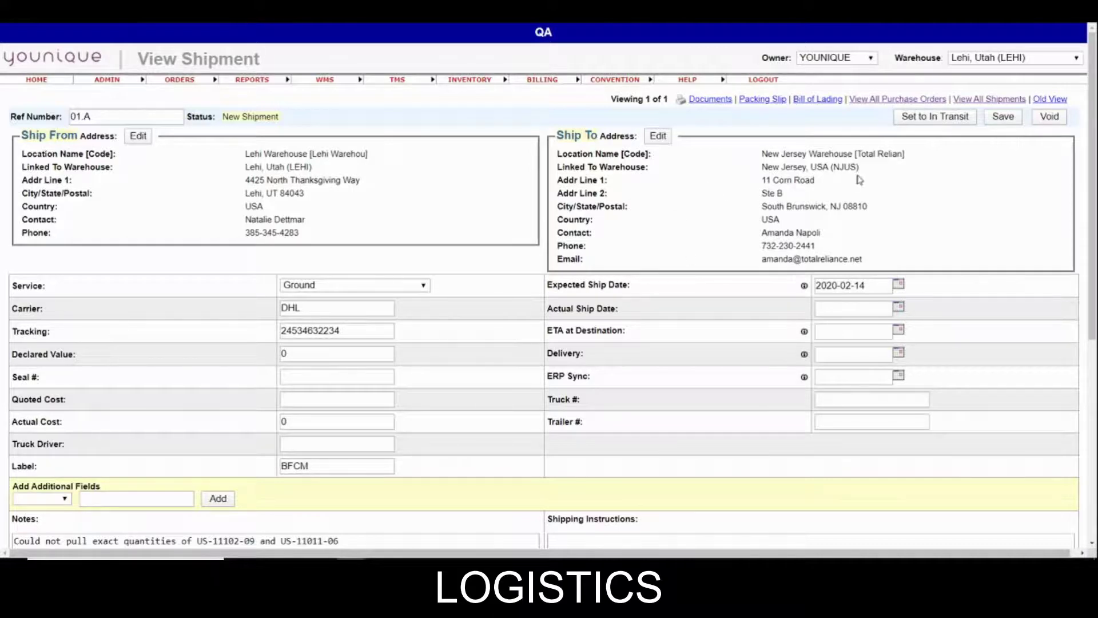
{"action": "left_click", "coordinate": [919, 119]}
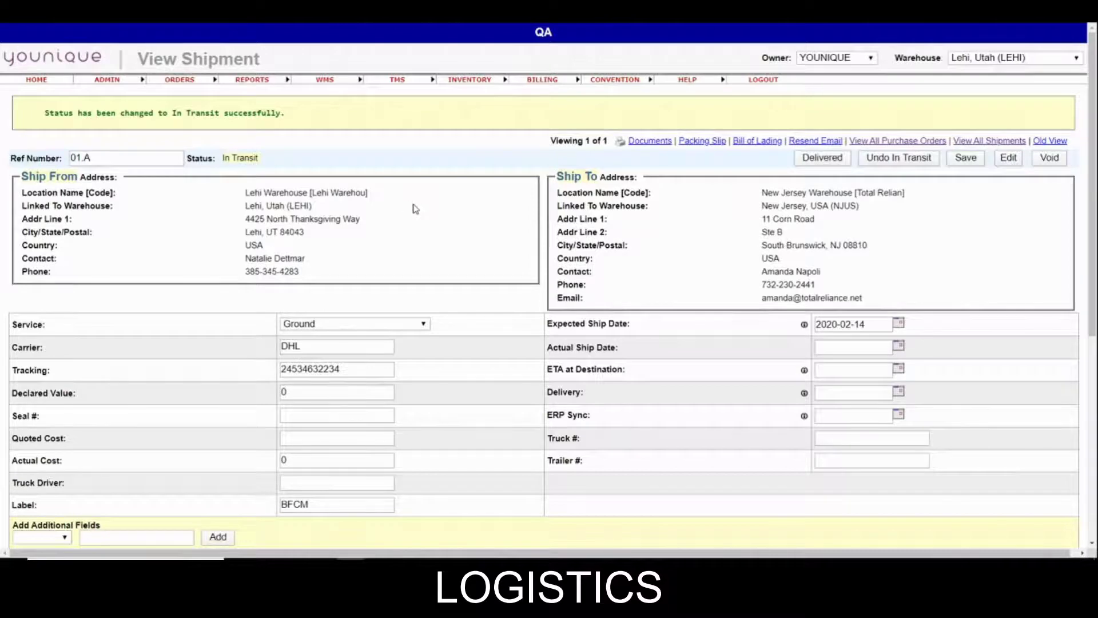
Open the list of all shipments and reopen the DHL shipment 01.A from Lehi to New Jersey
{"action": "mouse_move", "coordinate": [408, 81]}
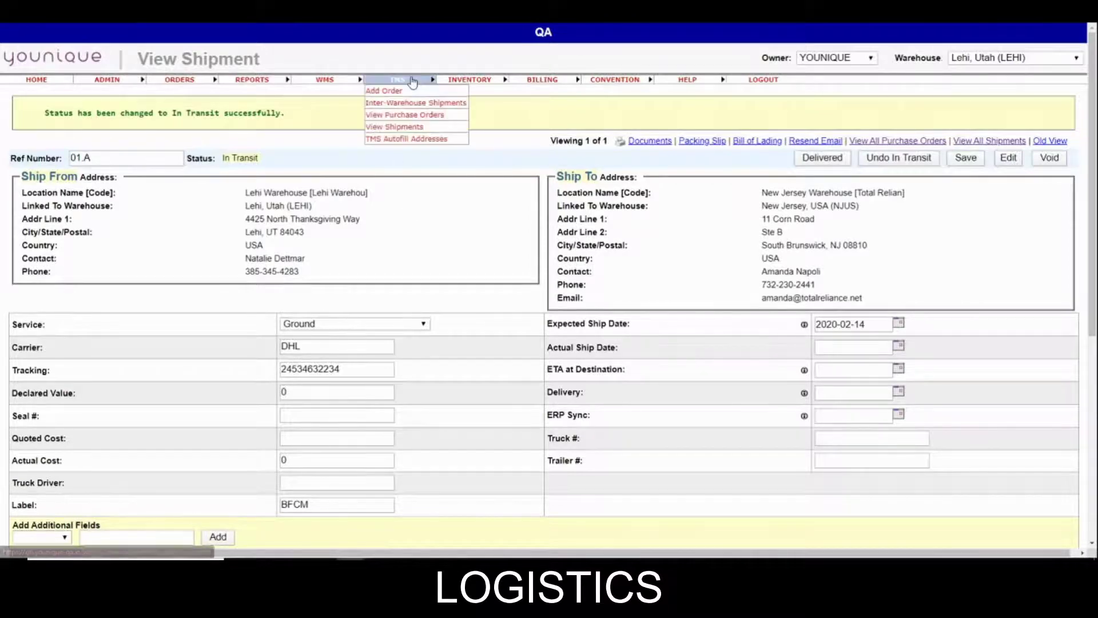
{"action": "left_click", "coordinate": [399, 131]}
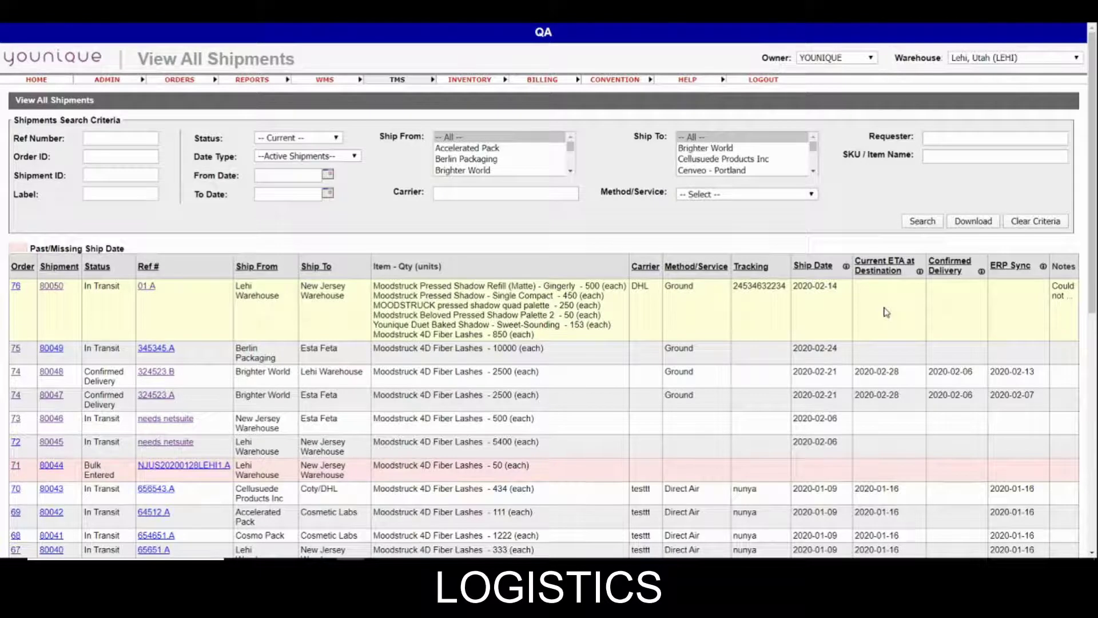
{"action": "mouse_move", "coordinate": [252, 309]}
{"action": "left_click", "coordinate": [47, 289]}
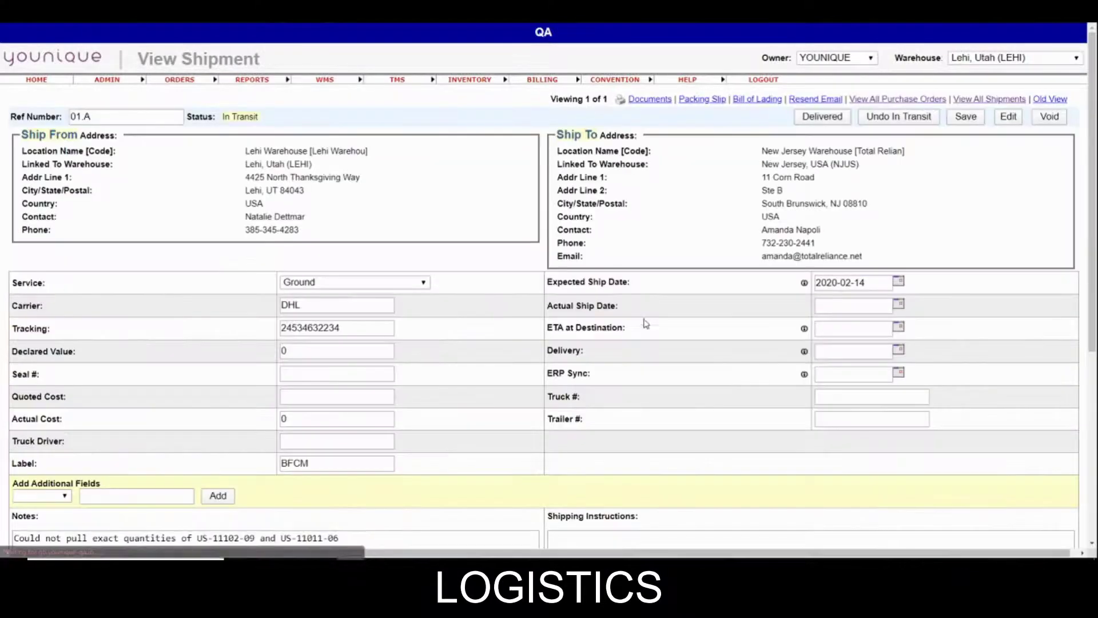
Set the shipment's actual ship date to 2020-02-14
{"action": "scroll", "coordinate": [646, 315], "scroll_direction": "down", "scroll_amount": 2}
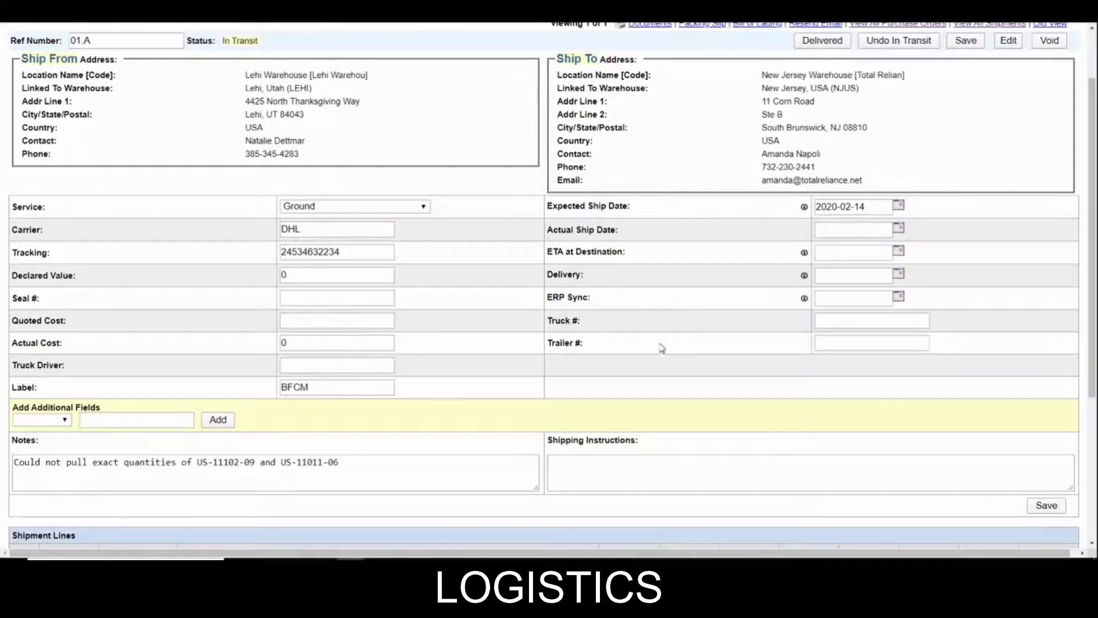
{"action": "scroll", "coordinate": [642, 297], "scroll_direction": "up", "scroll_amount": 2}
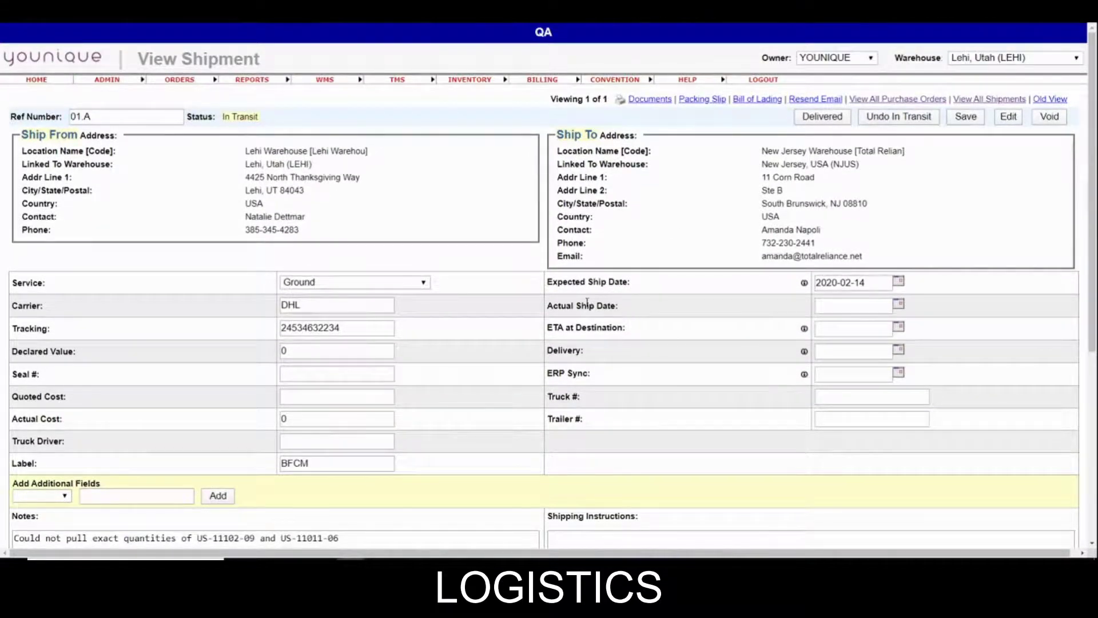
{"action": "left_click", "coordinate": [898, 308]}
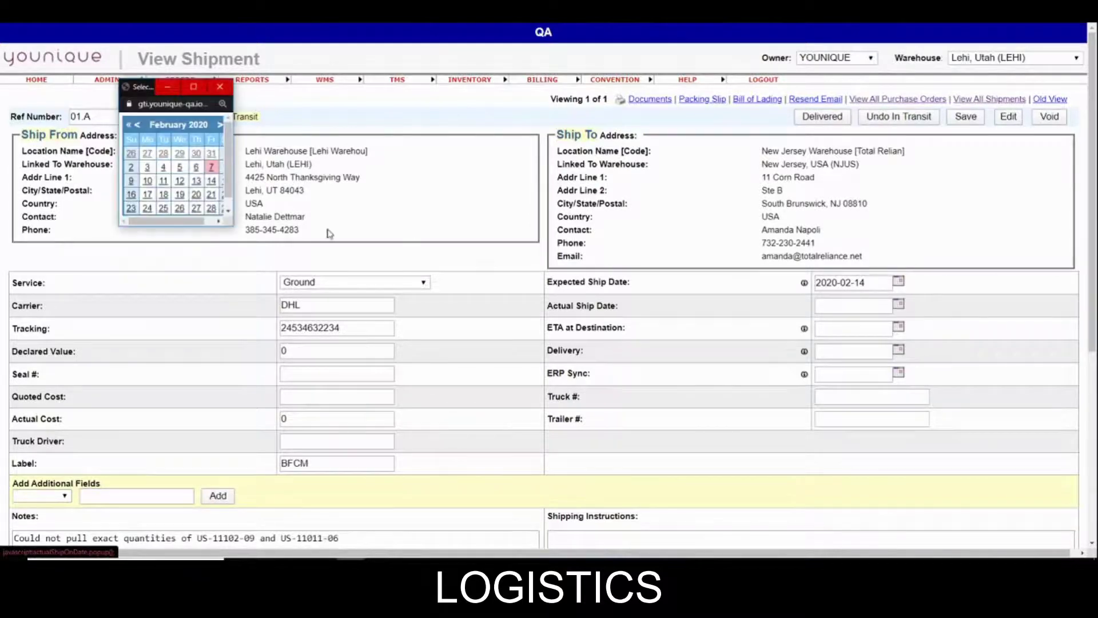
{"action": "left_click", "coordinate": [214, 187]}
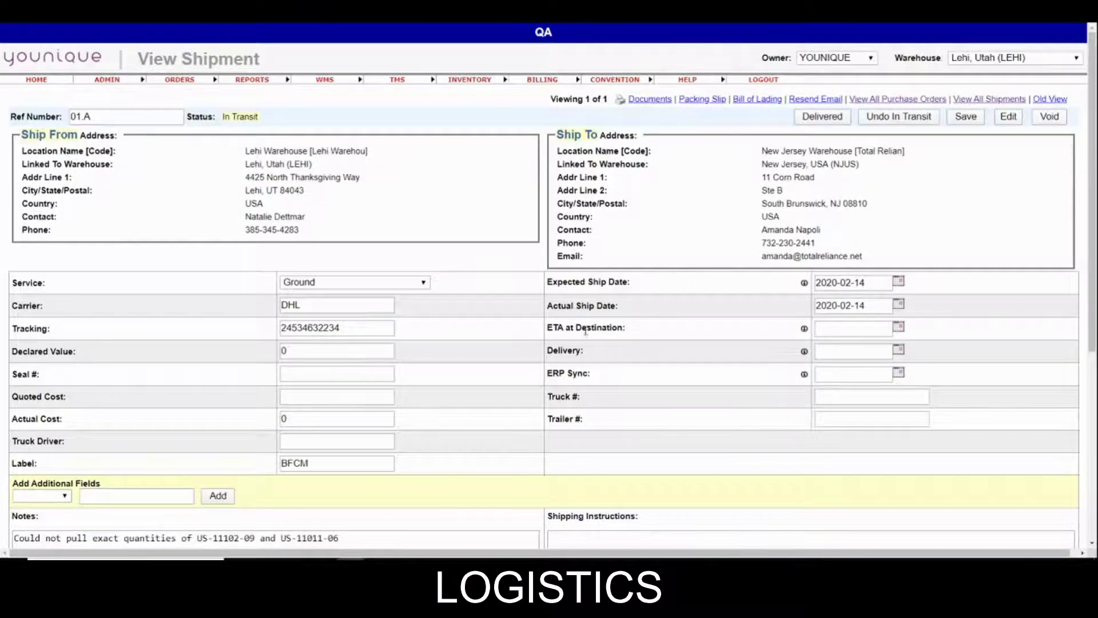
Set the shipment's ETA at destination to 2020-02-19 and save the shipment
{"action": "left_click", "coordinate": [899, 327]}
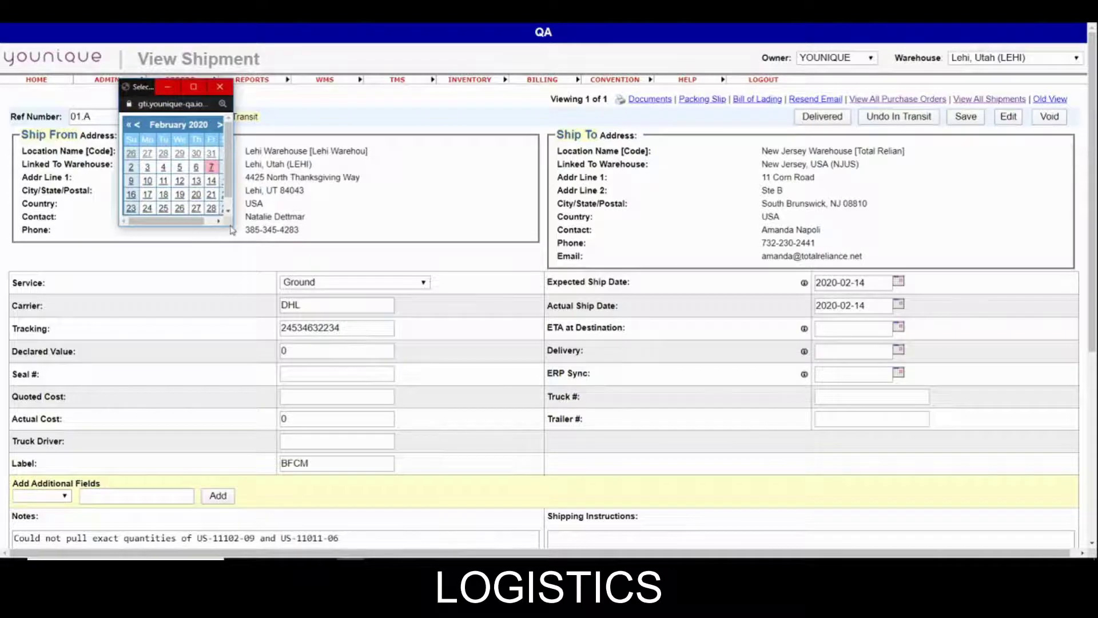
{"action": "left_click_drag", "start_coordinate": [232, 227], "coordinate": [316, 297]}
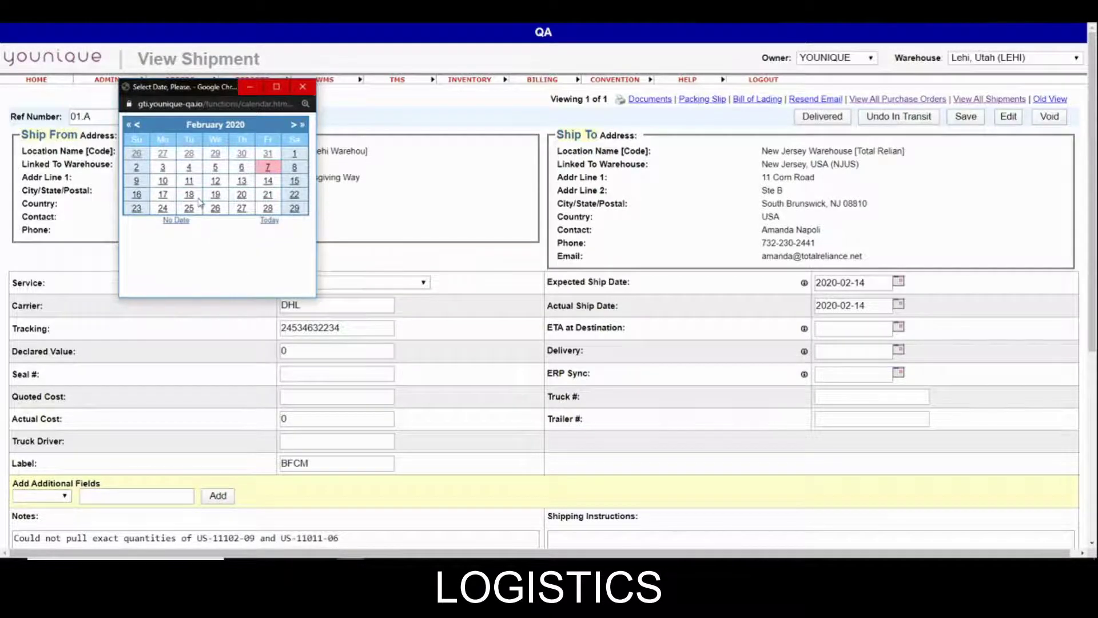
{"action": "left_click", "coordinate": [215, 195]}
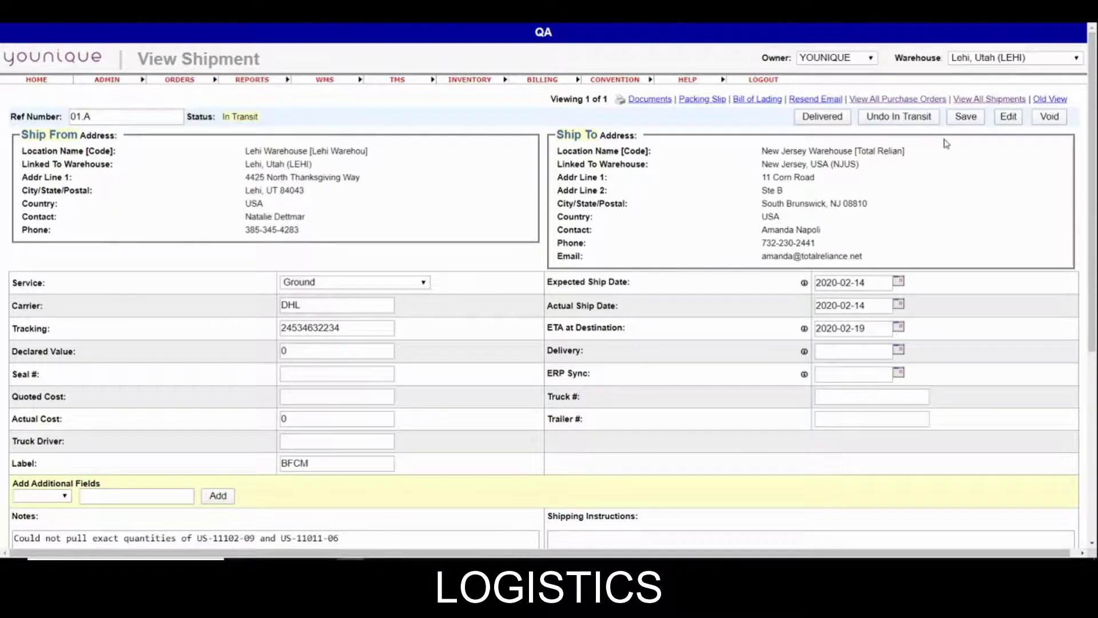
{"action": "left_click", "coordinate": [966, 117]}
Set the shipment's ERP Sync date to 2020-02-11
{"action": "left_click_drag", "start_coordinate": [544, 379], "coordinate": [598, 381]}
{"action": "left_click", "coordinate": [598, 380]}
{"action": "left_click", "coordinate": [897, 374]}
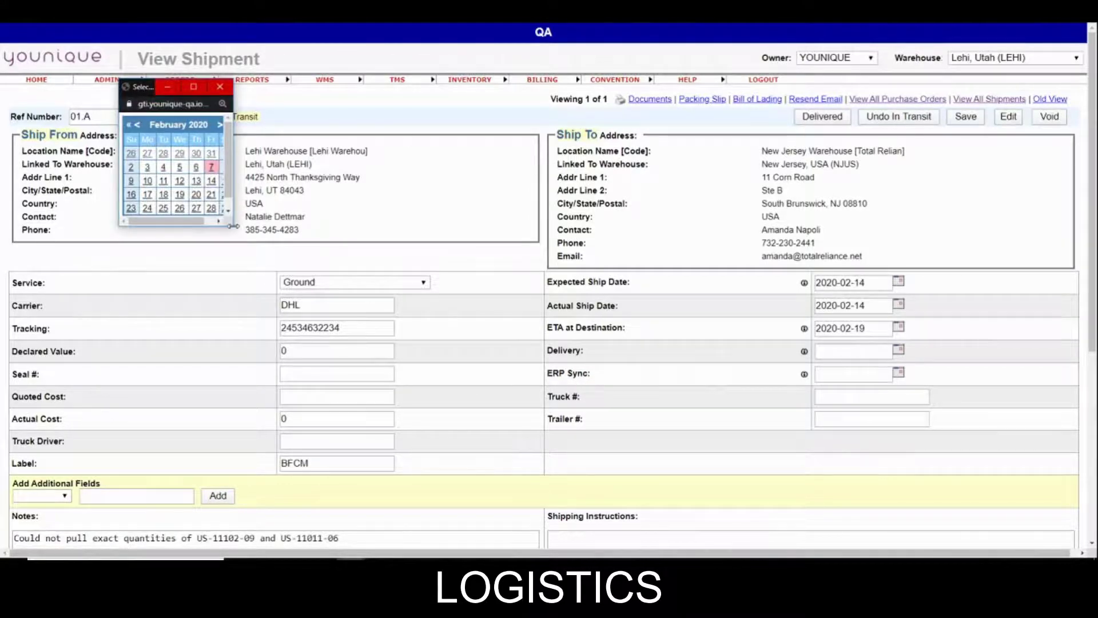
{"action": "left_click_drag", "start_coordinate": [232, 226], "coordinate": [291, 257]}
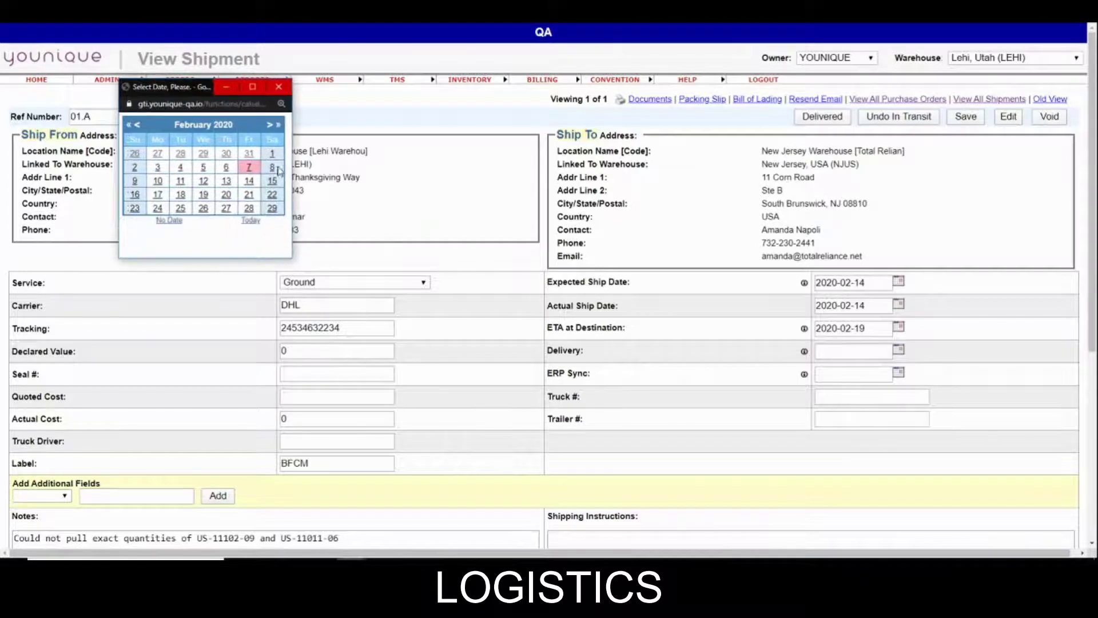
{"action": "left_click", "coordinate": [182, 184]}
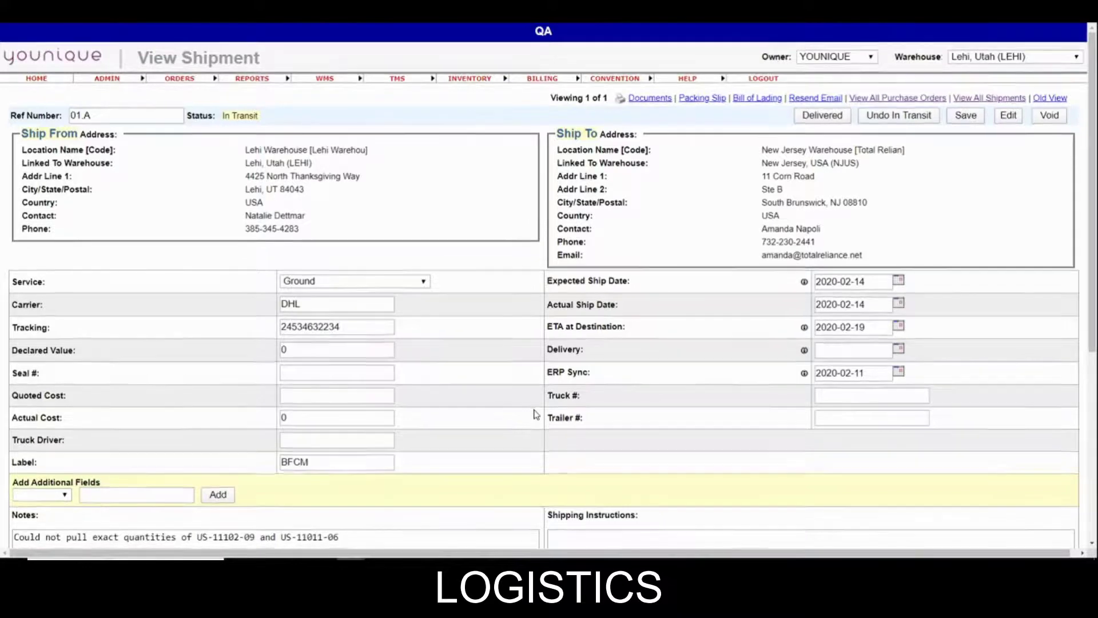
{"action": "scroll", "coordinate": [536, 414], "scroll_direction": "down", "scroll_amount": 1}
{"action": "scroll", "coordinate": [536, 414], "scroll_direction": "up", "scroll_amount": 1}
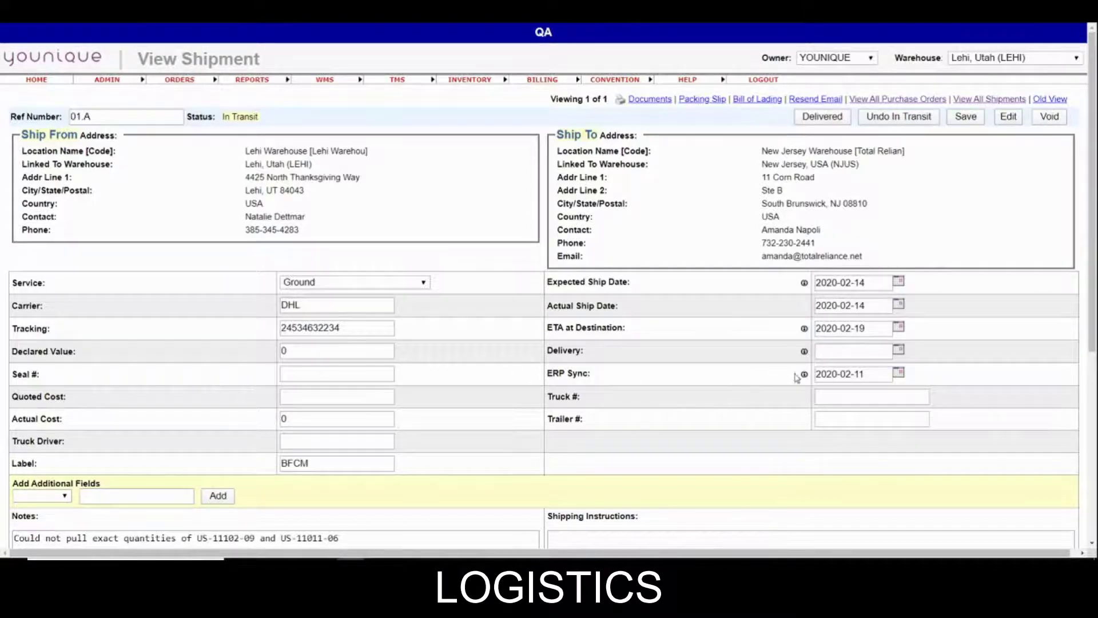
{"action": "mouse_move", "coordinate": [804, 373]}
{"action": "scroll", "coordinate": [592, 406], "scroll_direction": "down", "scroll_amount": 5}
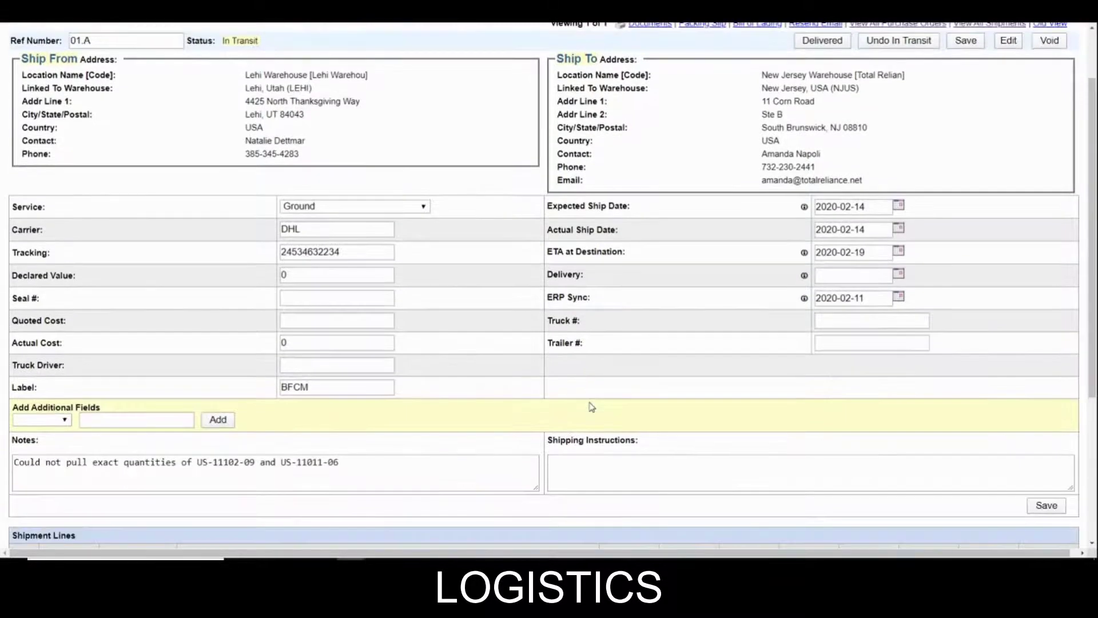
{"action": "scroll", "coordinate": [591, 406], "scroll_direction": "up", "scroll_amount": 5}
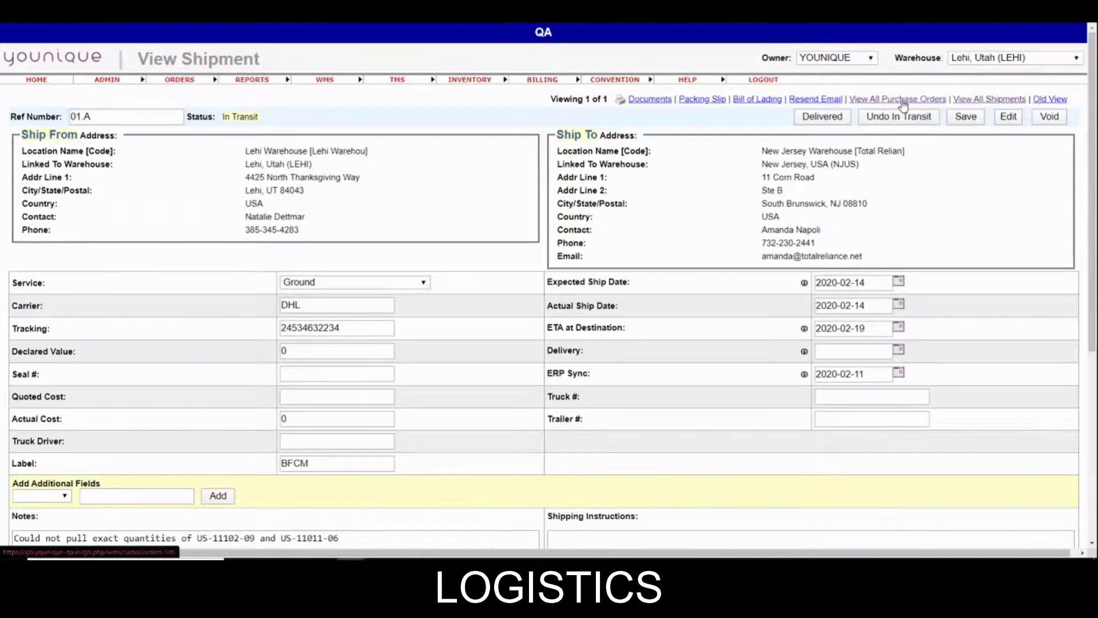
Review shipment 01.A's dates and items in the list of all shipments, and reopen that shipment
{"action": "left_click", "coordinate": [996, 102]}
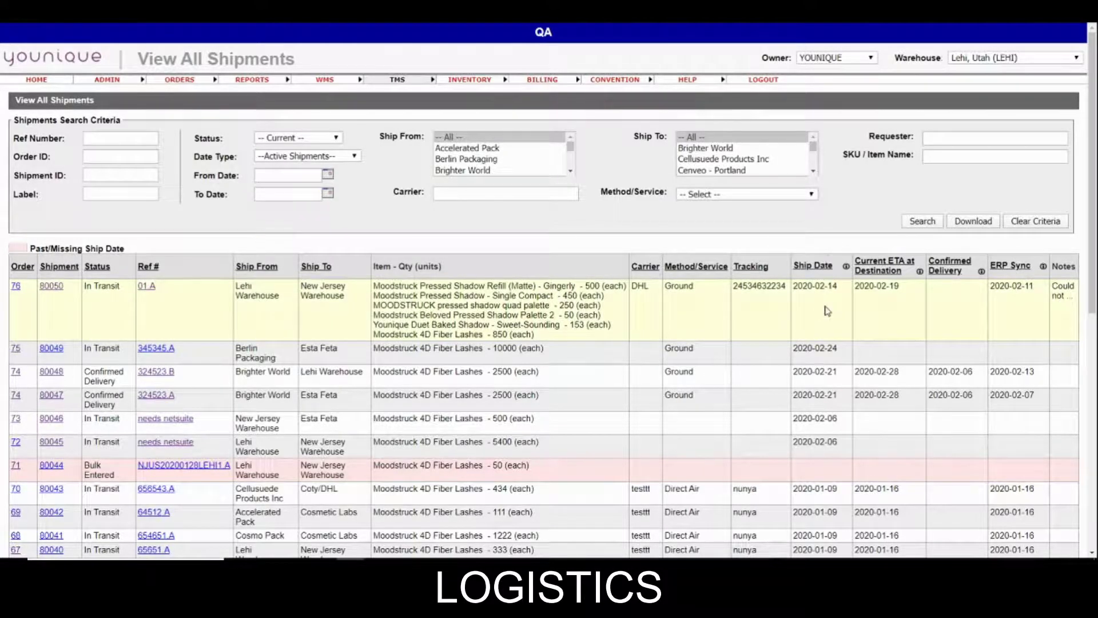
{"action": "mouse_move", "coordinate": [562, 295]}
{"action": "mouse_move", "coordinate": [337, 288]}
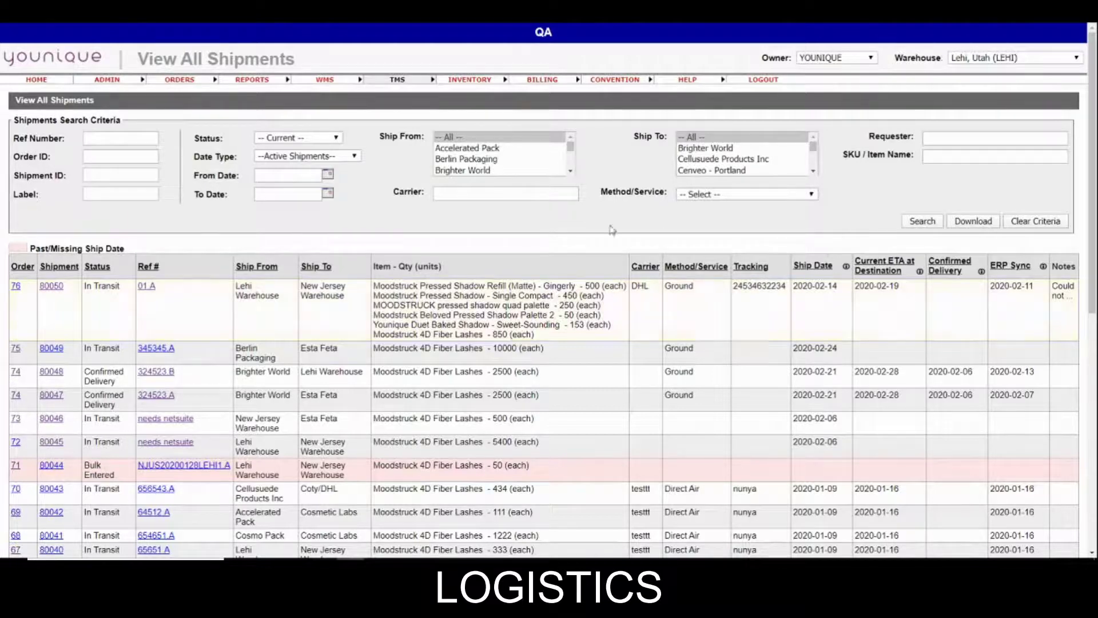
{"action": "left_click", "coordinate": [50, 288]}
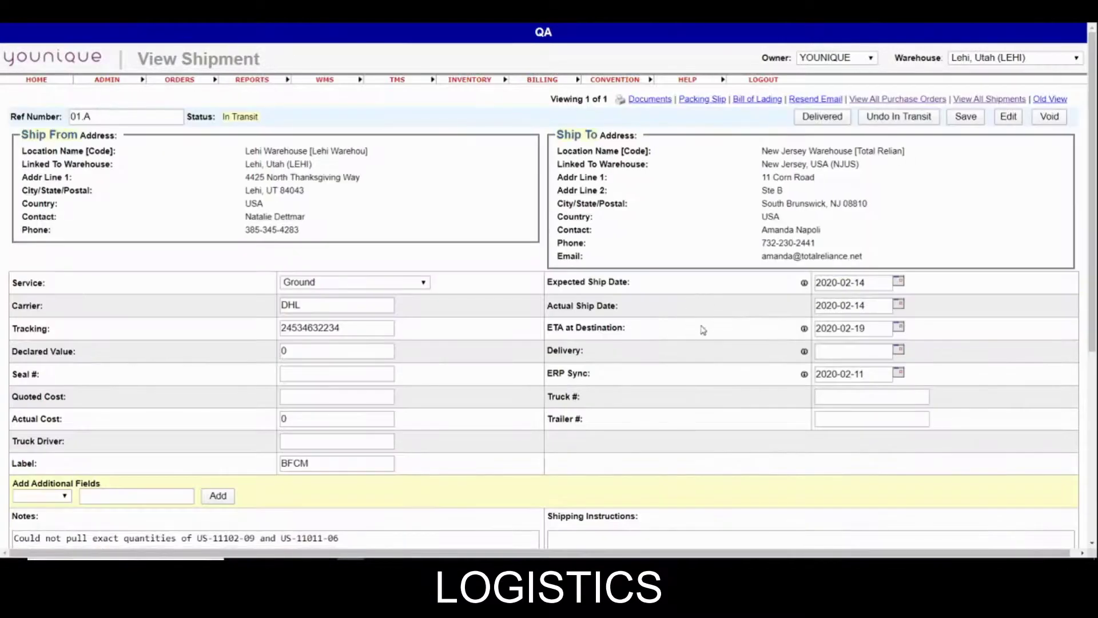
Set the shipment's delivery date to 2020-02-20 and change its status to Delivered
{"action": "left_click", "coordinate": [899, 350]}
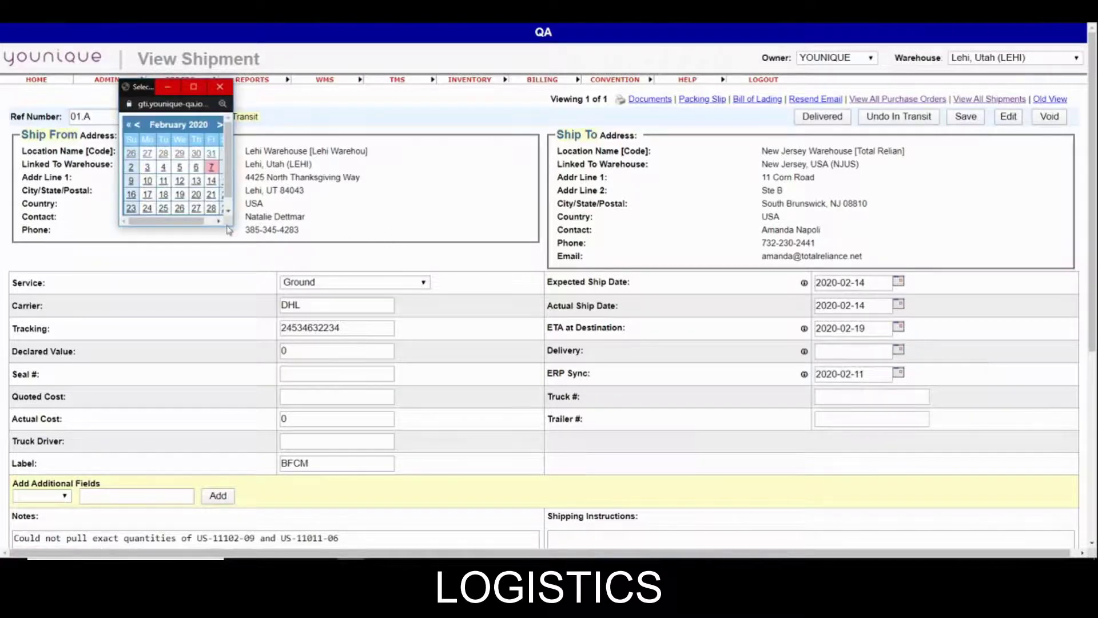
{"action": "left_click_drag", "start_coordinate": [228, 230], "coordinate": [326, 275]}
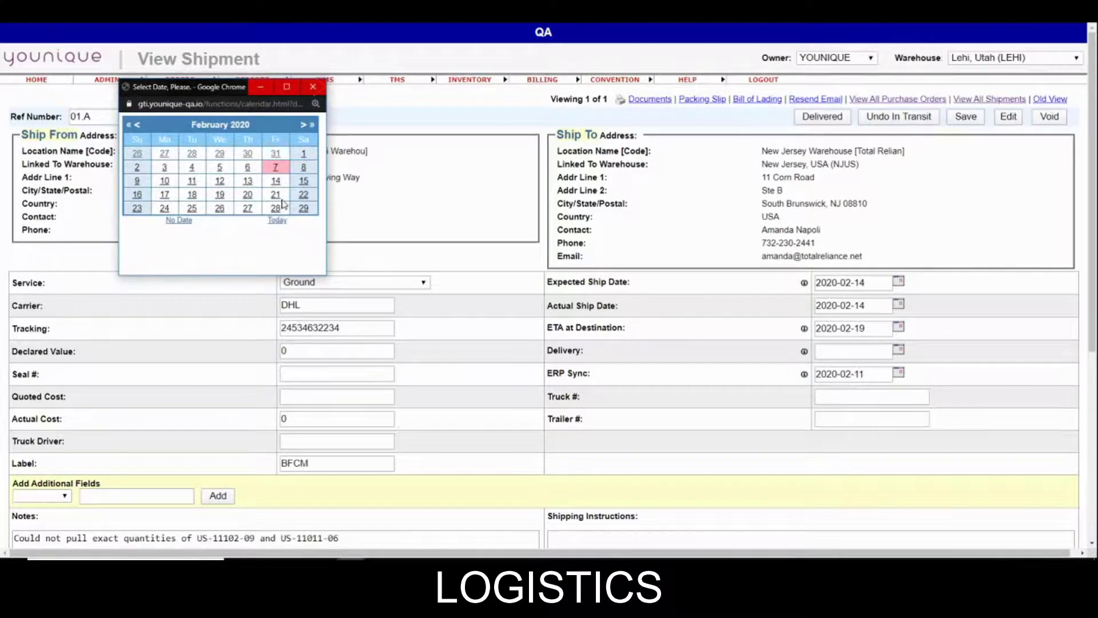
{"action": "mouse_move", "coordinate": [805, 352]}
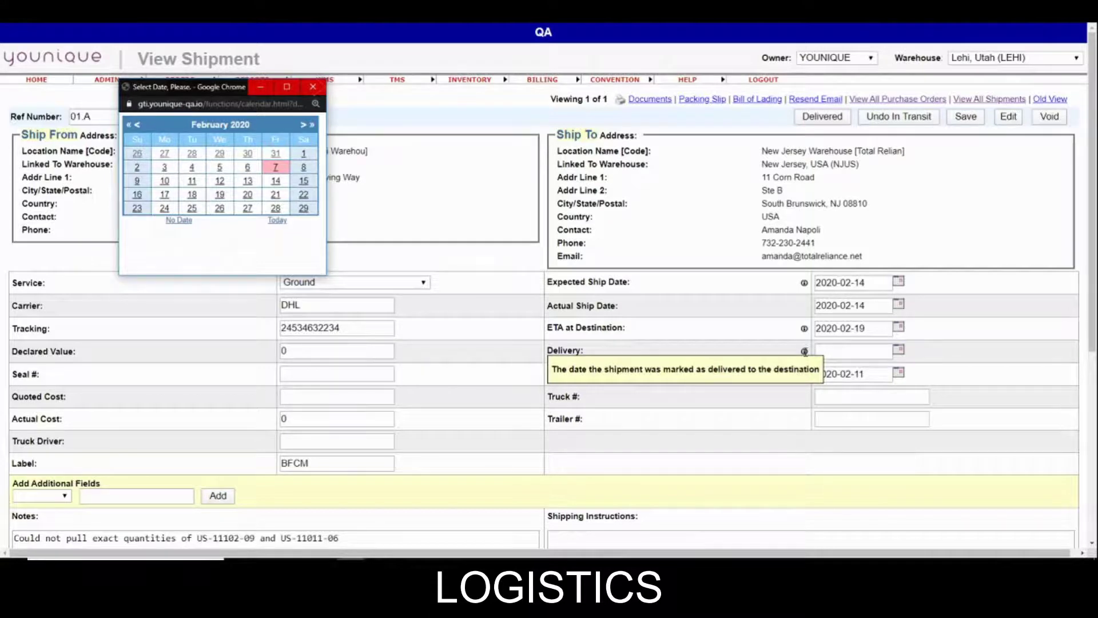
{"action": "left_click", "coordinate": [249, 197]}
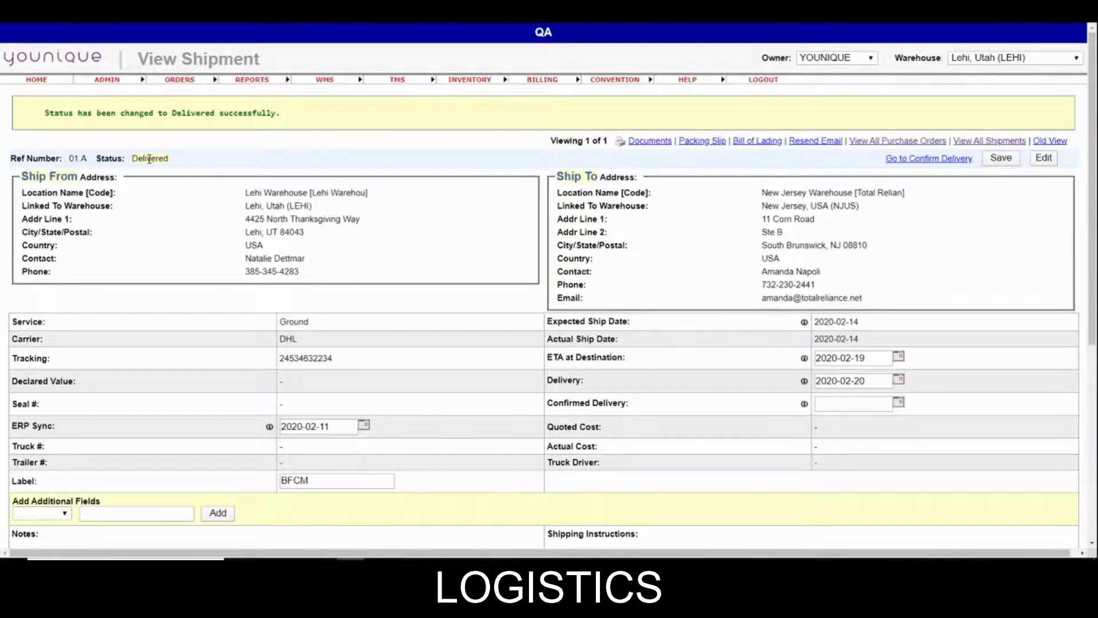
Review the delivered shipment's details, notes, and requested, shipment and actual quantities in the shipment lines
{"action": "scroll", "coordinate": [440, 283], "scroll_direction": "down", "scroll_amount": 2}
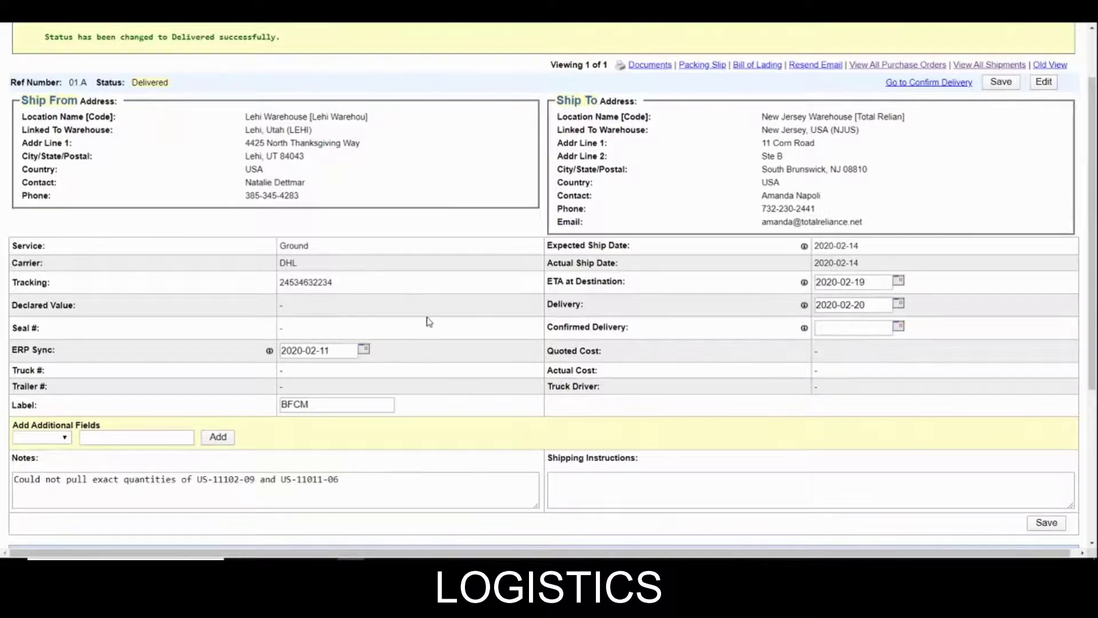
{"action": "scroll", "coordinate": [449, 312], "scroll_direction": "down", "scroll_amount": 5}
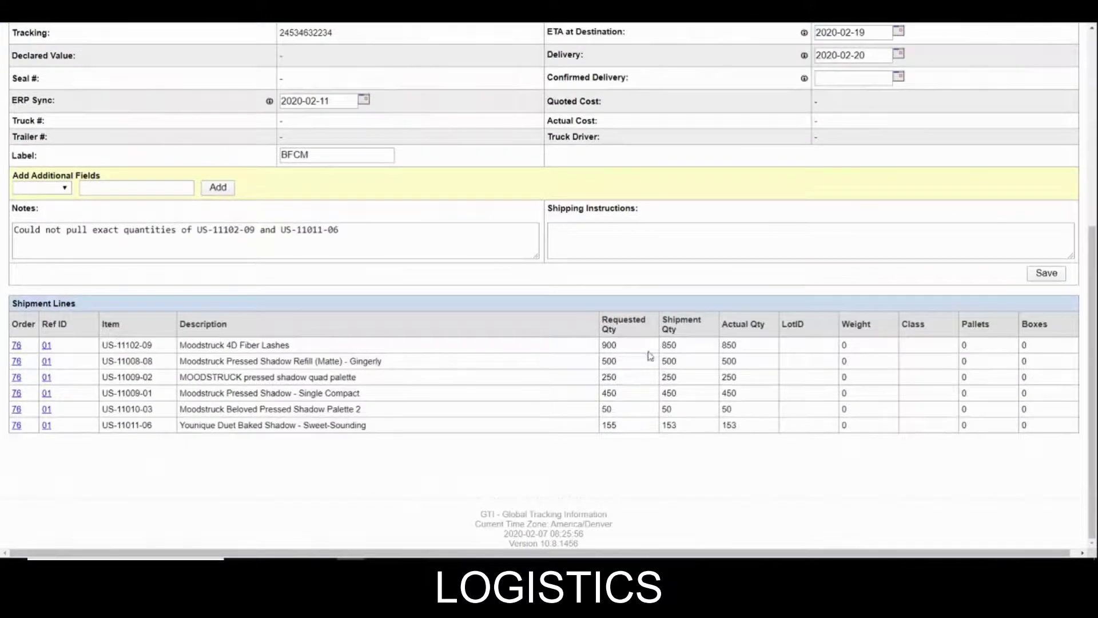
{"action": "scroll", "coordinate": [698, 409], "scroll_direction": "up", "scroll_amount": 3}
{"action": "scroll", "coordinate": [698, 409], "scroll_direction": "down", "scroll_amount": 3}
{"action": "scroll", "coordinate": [739, 432], "scroll_direction": "up", "scroll_amount": 6}
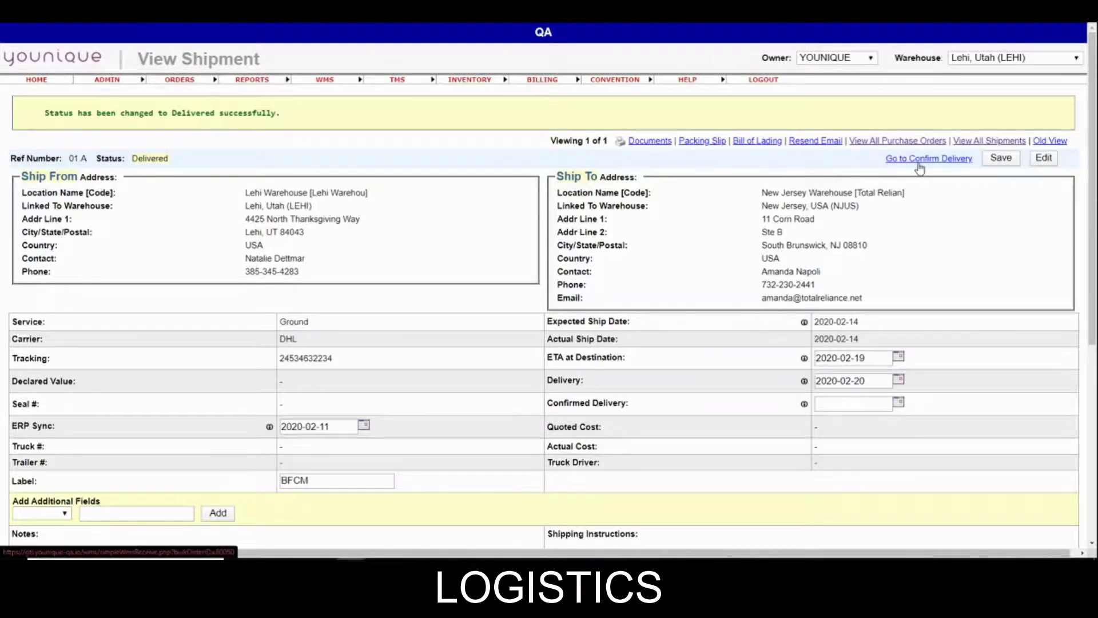
{"action": "scroll", "coordinate": [705, 308], "scroll_direction": "down", "scroll_amount": 4}
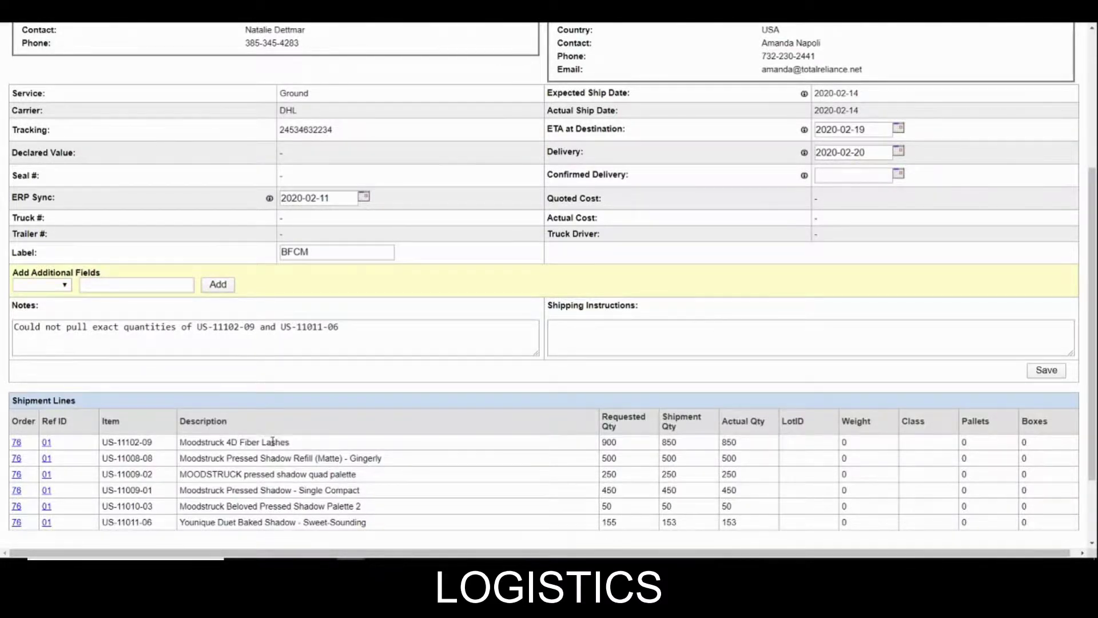
{"action": "scroll", "coordinate": [385, 450], "scroll_direction": "up", "scroll_amount": 5}
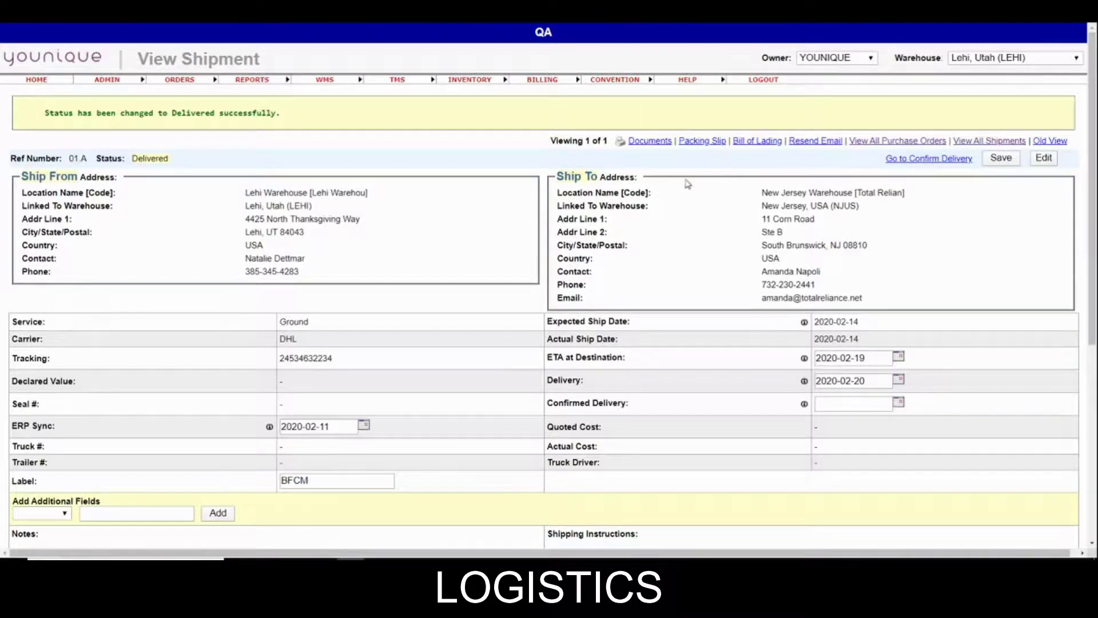
Open the shipment's document generation page and preview the Packing List, Shippers Letter Of Instruction and Bill of Lading
{"action": "left_click", "coordinate": [659, 145]}
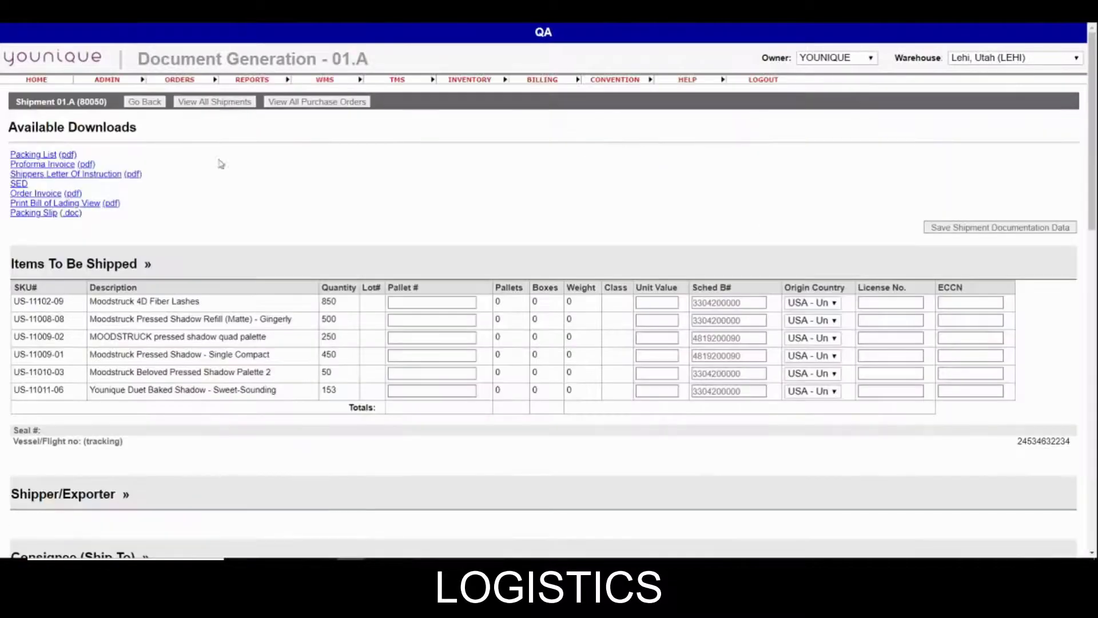
{"action": "left_click", "coordinate": [34, 156]}
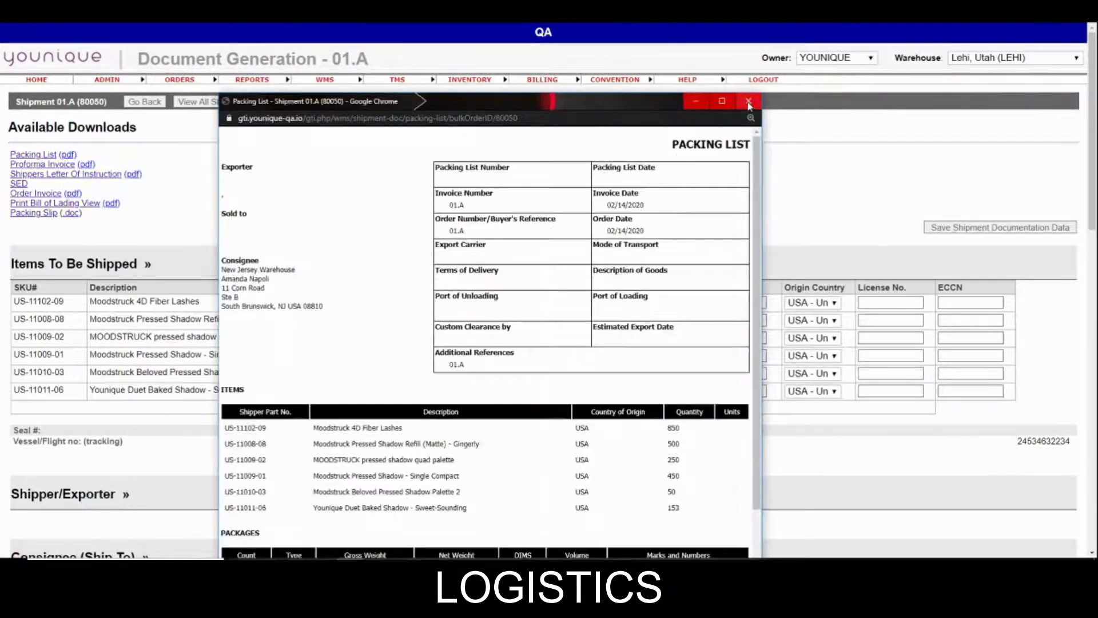
{"action": "left_click", "coordinate": [128, 190]}
{"action": "left_click", "coordinate": [37, 174]}
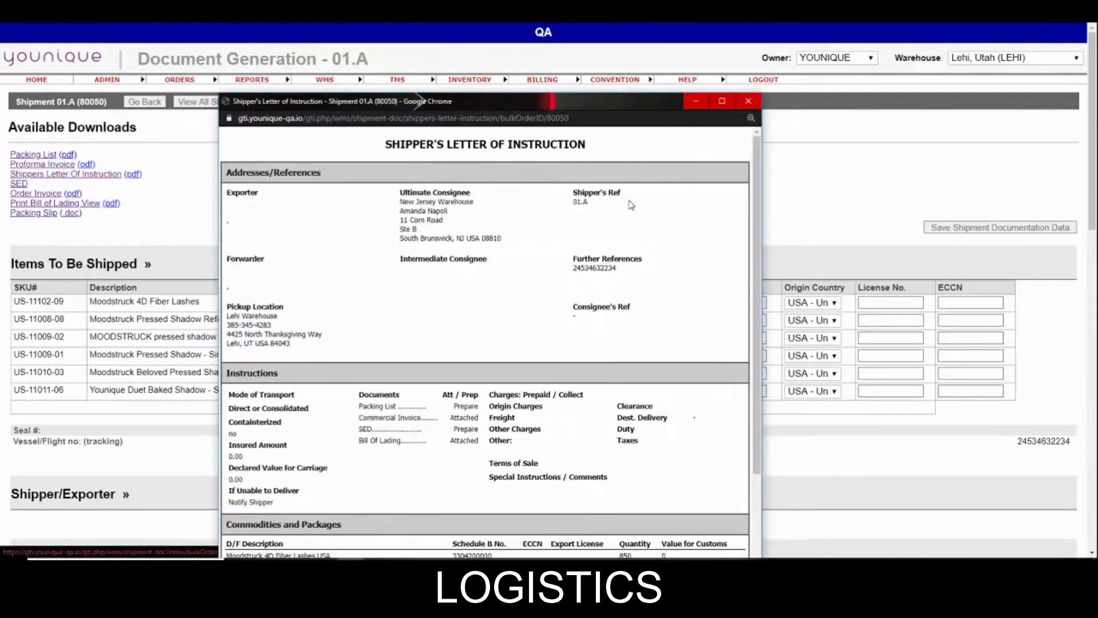
{"action": "left_click", "coordinate": [748, 101]}
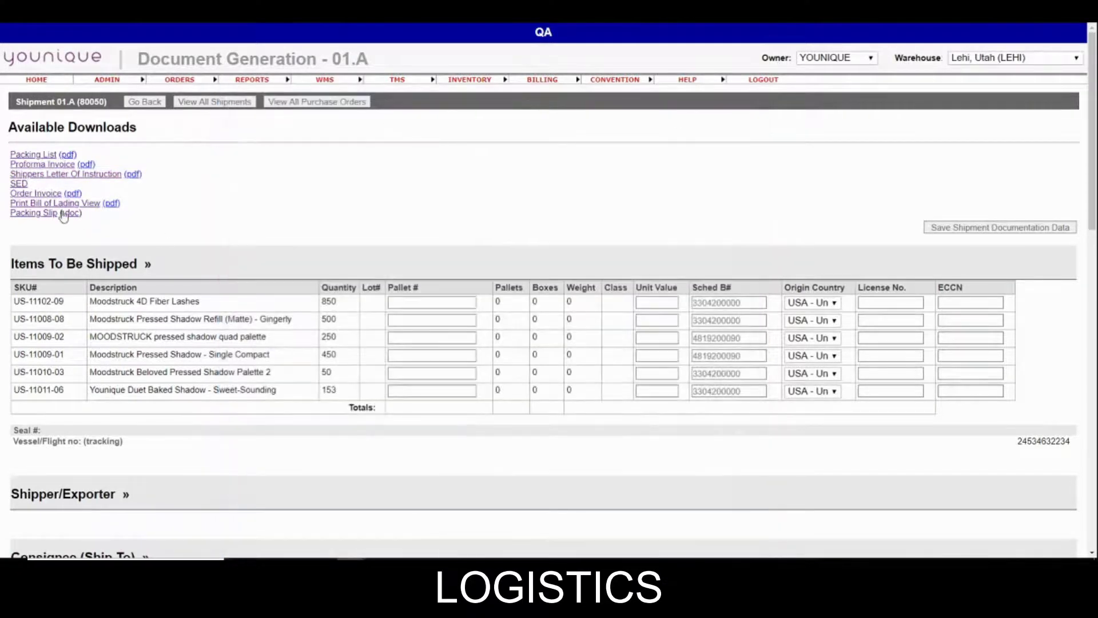
{"action": "left_click", "coordinate": [41, 205]}
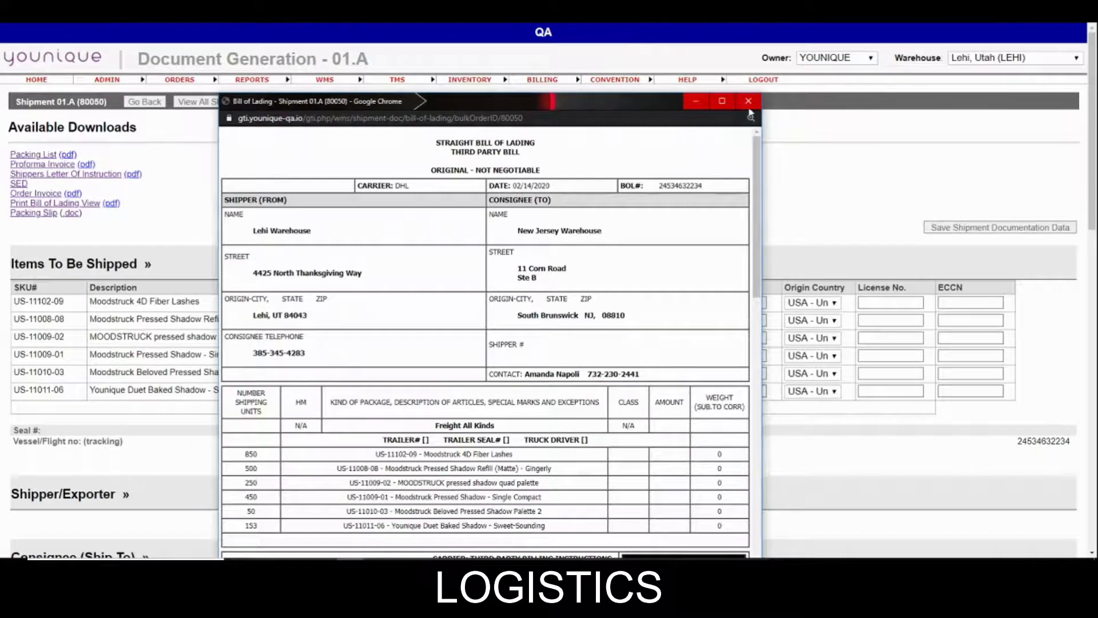
{"action": "left_click", "coordinate": [748, 113]}
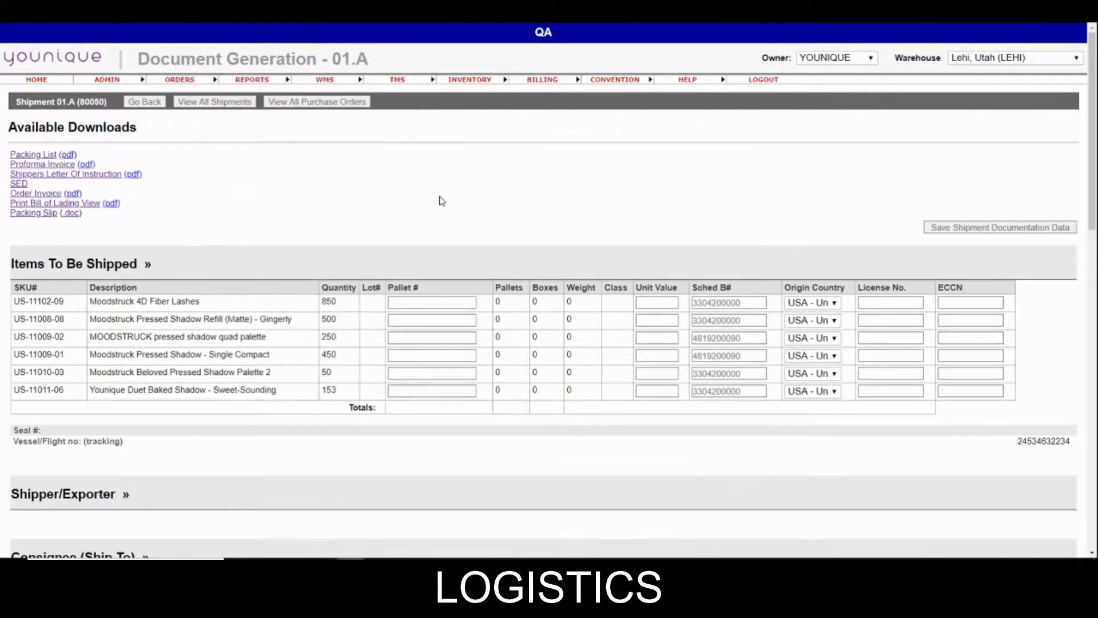
Expand the Shipper/Exporter, Consignee (Ship To), Freight Forwarder and Pickup Location (Ship From) sections of the shipment documentation
{"action": "scroll", "coordinate": [436, 200], "scroll_direction": "down", "scroll_amount": 1}
{"action": "left_click", "coordinate": [103, 430]}
{"action": "scroll", "coordinate": [106, 440], "scroll_direction": "down", "scroll_amount": 3}
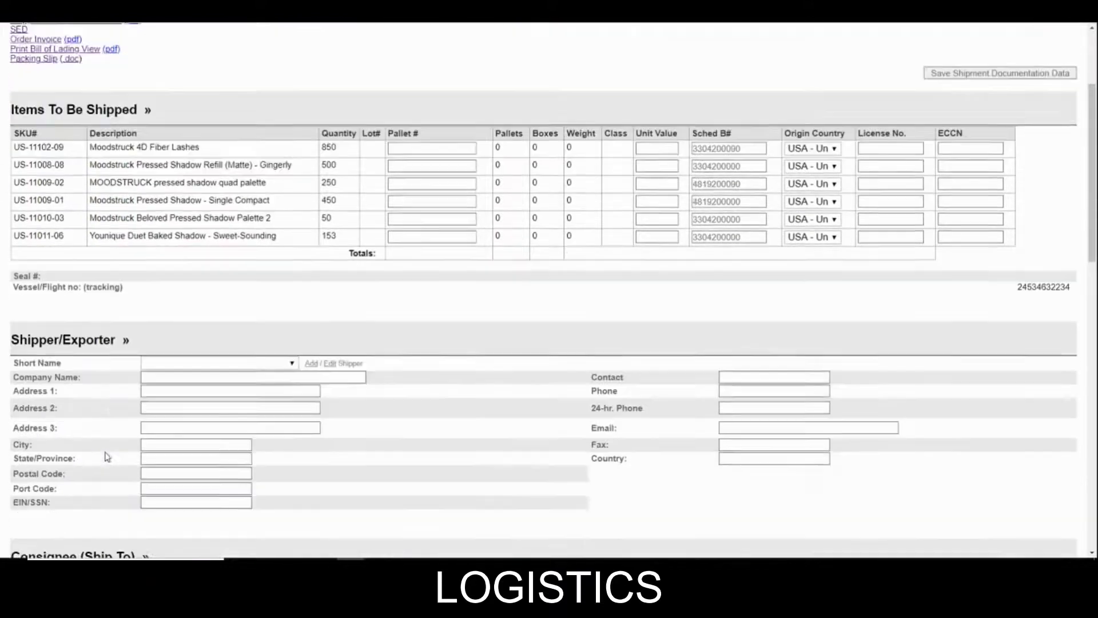
{"action": "left_click", "coordinate": [117, 414]}
{"action": "scroll", "coordinate": [123, 464], "scroll_direction": "down", "scroll_amount": 1}
{"action": "scroll", "coordinate": [127, 461], "scroll_direction": "down", "scroll_amount": 3}
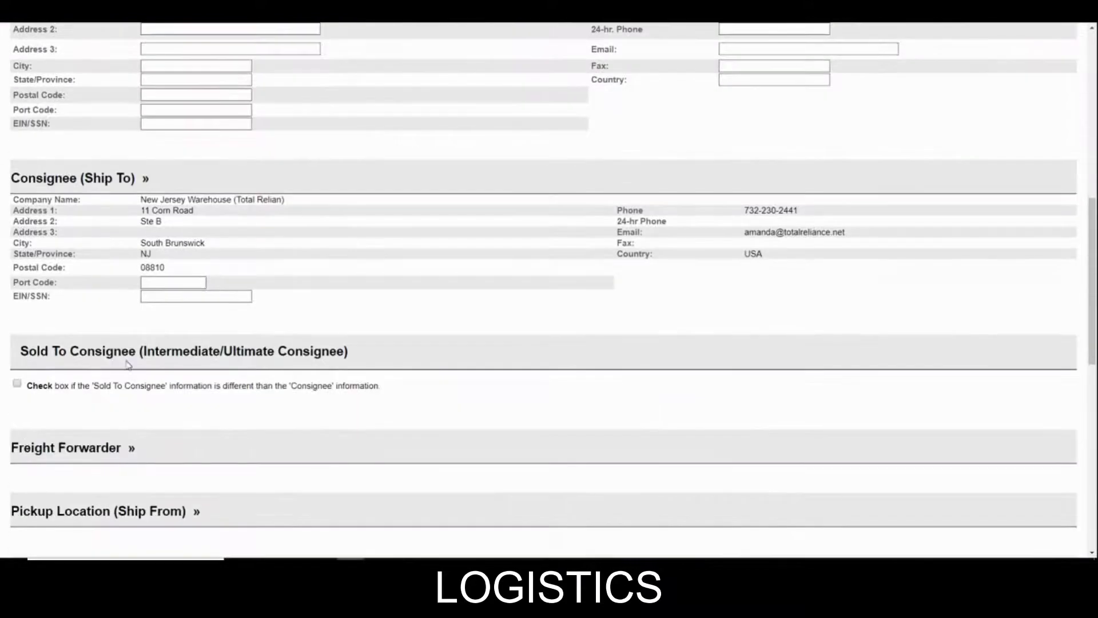
{"action": "left_click", "coordinate": [94, 447]}
{"action": "scroll", "coordinate": [94, 455], "scroll_direction": "down", "scroll_amount": 3}
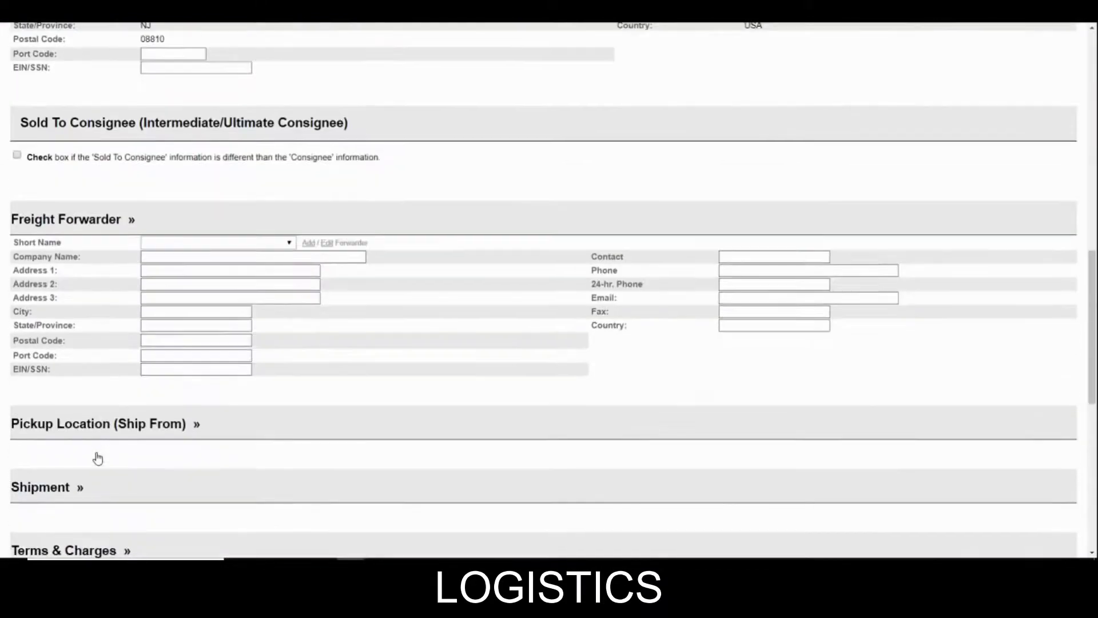
{"action": "left_click", "coordinate": [150, 432]}
{"action": "scroll", "coordinate": [147, 434], "scroll_direction": "down", "scroll_amount": 6}
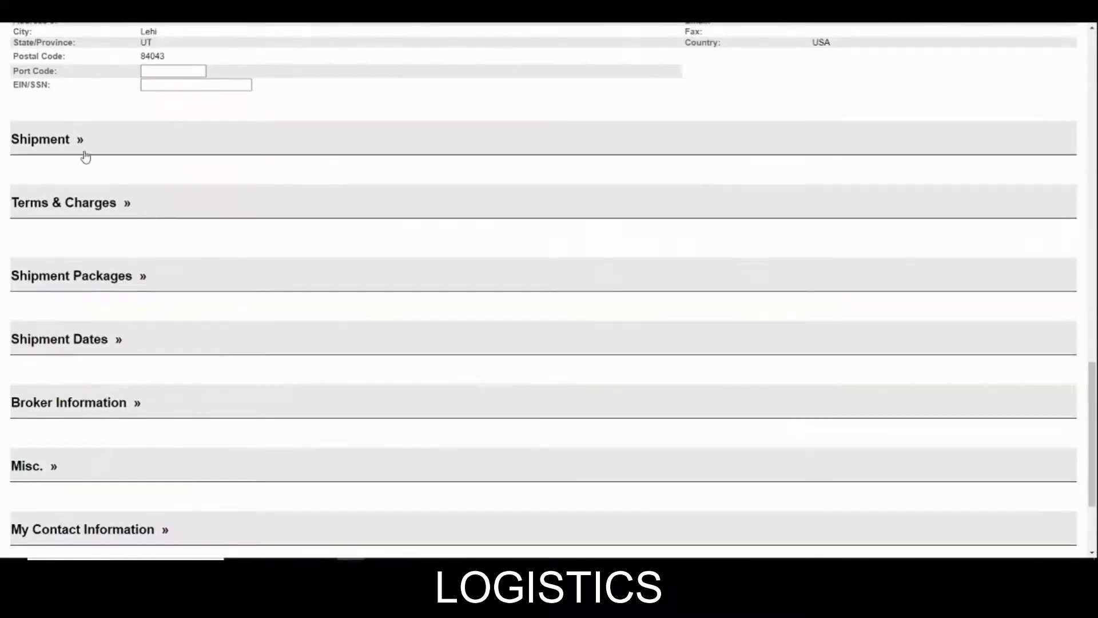
Expand the Shipment, Terms & Charges and Shipment Packages sections of the shipment documentation
{"action": "left_click", "coordinate": [86, 152]}
{"action": "scroll", "coordinate": [94, 246], "scroll_direction": "down", "scroll_amount": 4}
{"action": "left_click", "coordinate": [98, 232]}
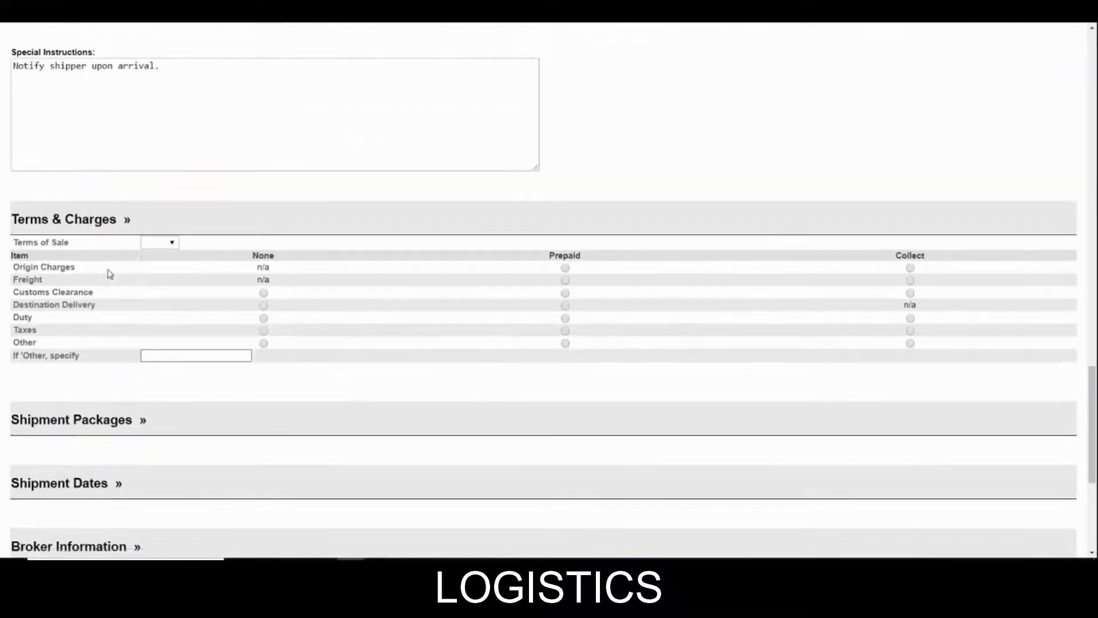
{"action": "scroll", "coordinate": [103, 252], "scroll_direction": "down", "scroll_amount": 2}
{"action": "left_click", "coordinate": [107, 278]}
{"action": "scroll", "coordinate": [98, 366], "scroll_direction": "down", "scroll_amount": 3}
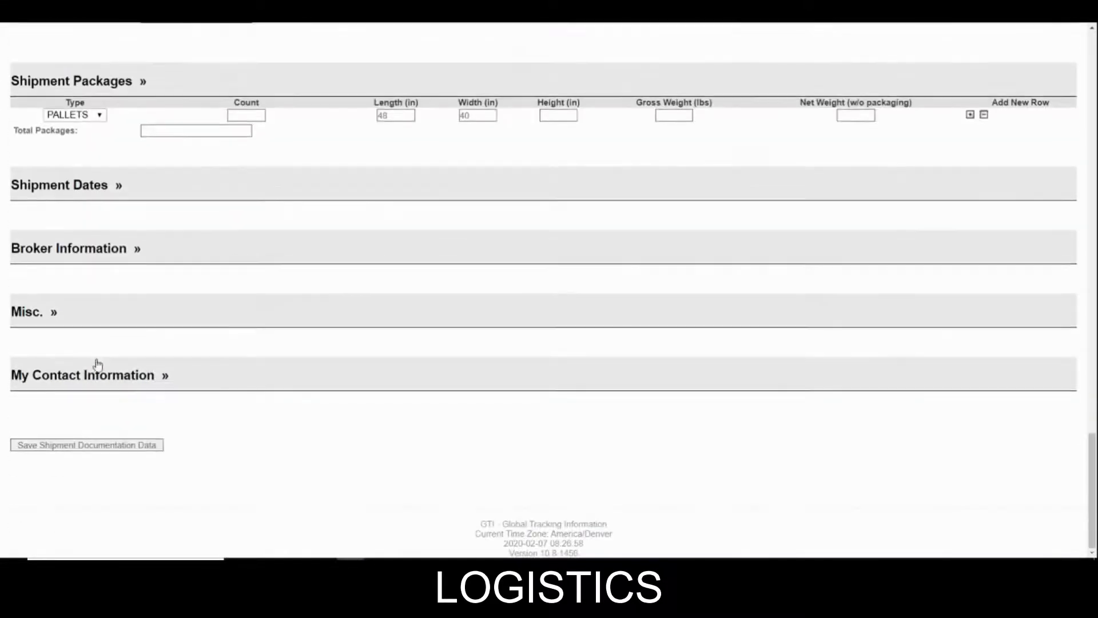
Expand the Shipment Dates, Broker Information, Misc. and My Contact Information sections of the shipment documentation
{"action": "left_click", "coordinate": [113, 198]}
{"action": "left_click", "coordinate": [123, 325]}
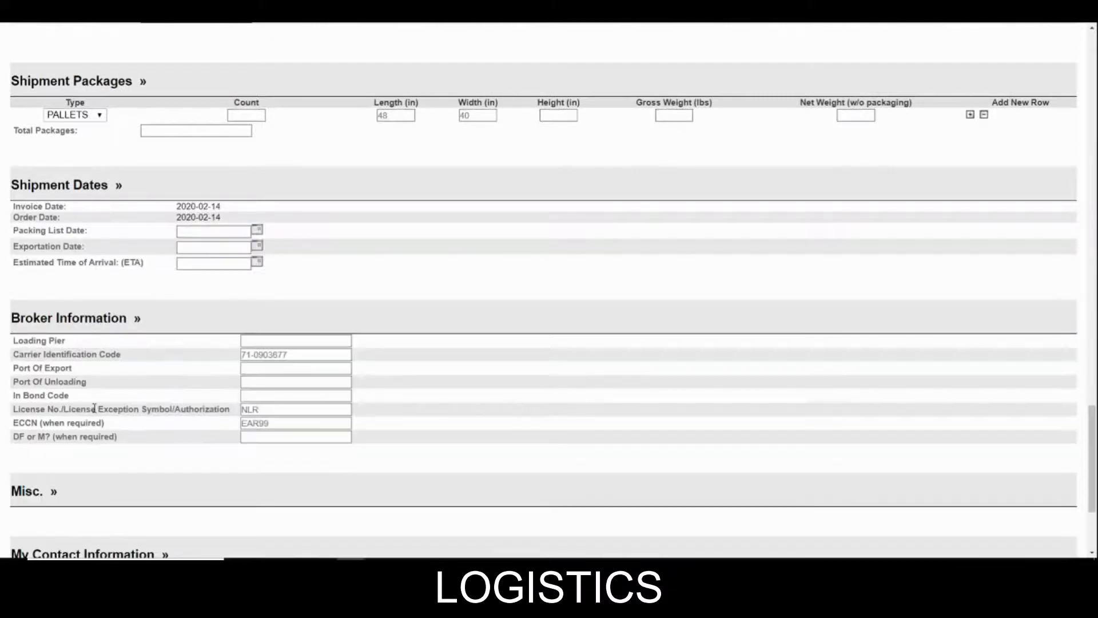
{"action": "scroll", "coordinate": [106, 394], "scroll_direction": "down", "scroll_amount": 2}
{"action": "left_click", "coordinate": [44, 342]}
{"action": "scroll", "coordinate": [81, 368], "scroll_direction": "down", "scroll_amount": 1}
{"action": "left_click", "coordinate": [145, 376]}
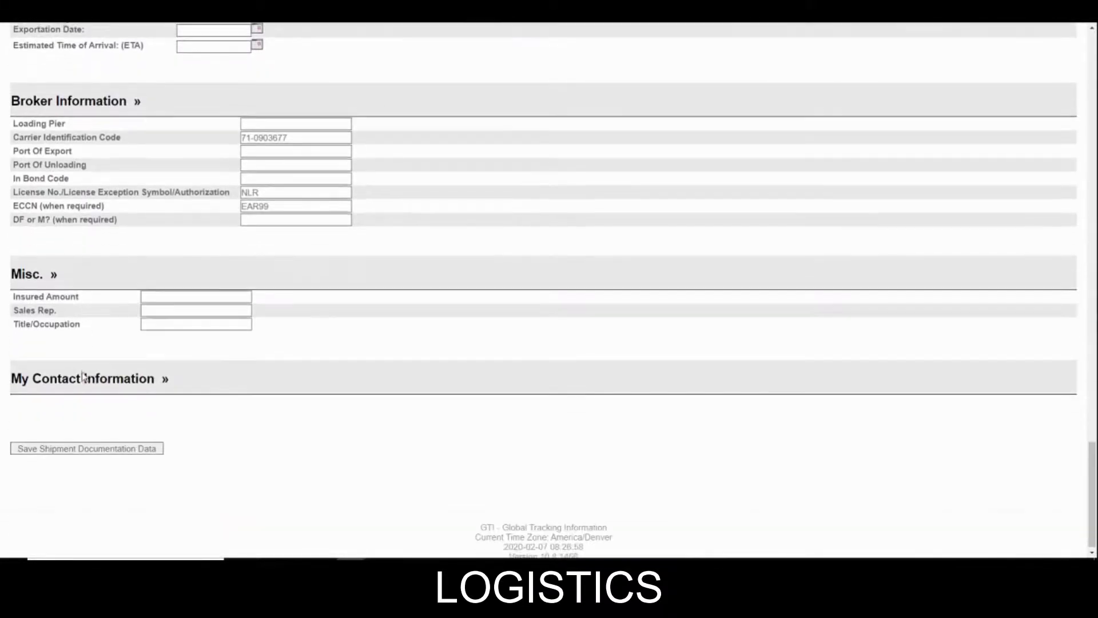
Review the expanded documentation sections and save the shipment documentation data
{"action": "scroll", "coordinate": [169, 400], "scroll_direction": "up", "scroll_amount": 3}
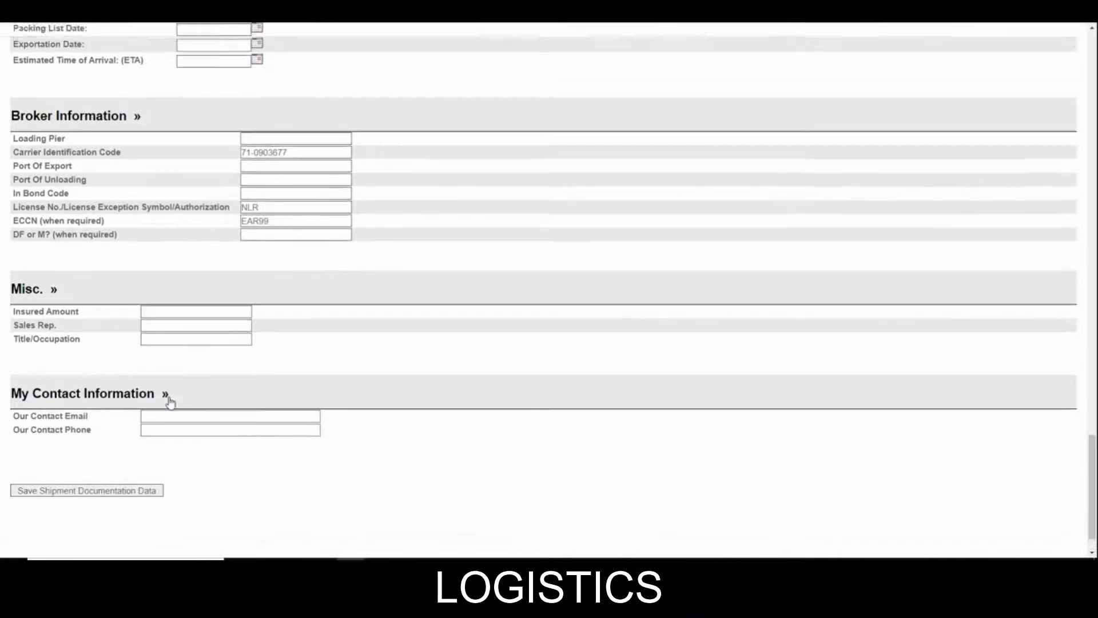
{"action": "scroll", "coordinate": [171, 401], "scroll_direction": "up", "scroll_amount": 3}
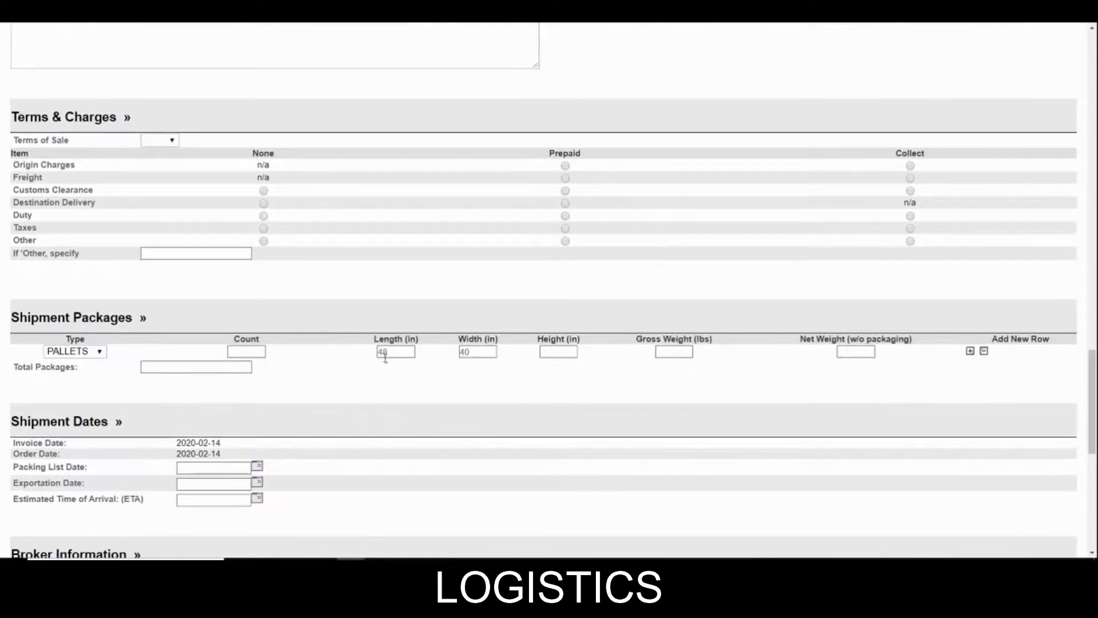
{"action": "scroll", "coordinate": [417, 395], "scroll_direction": "up", "scroll_amount": 9}
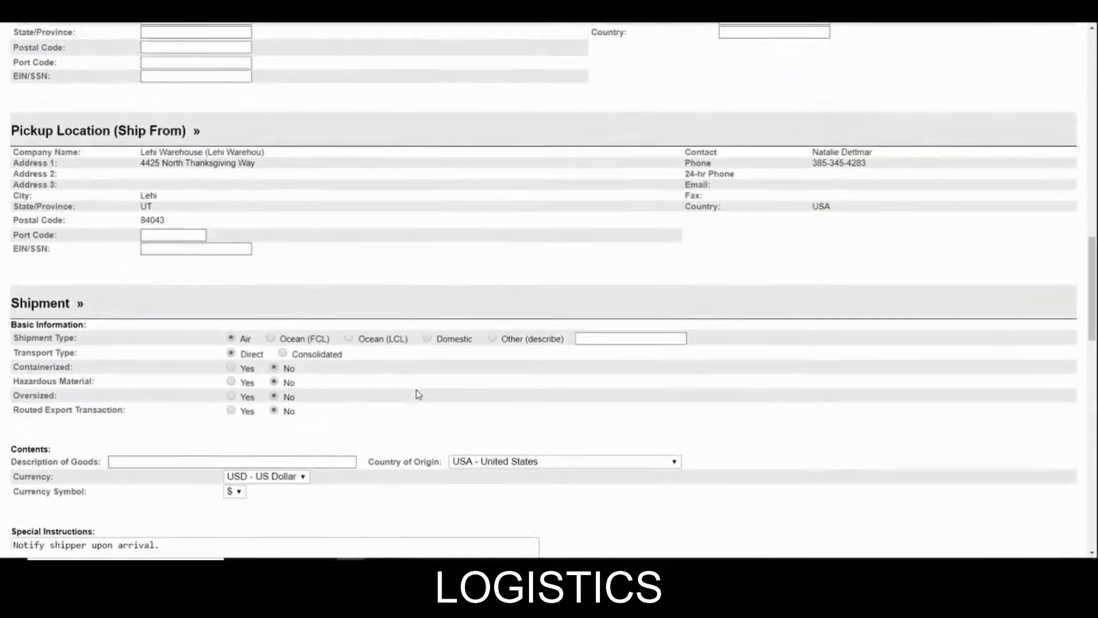
{"action": "scroll", "coordinate": [418, 395], "scroll_direction": "up", "scroll_amount": 20}
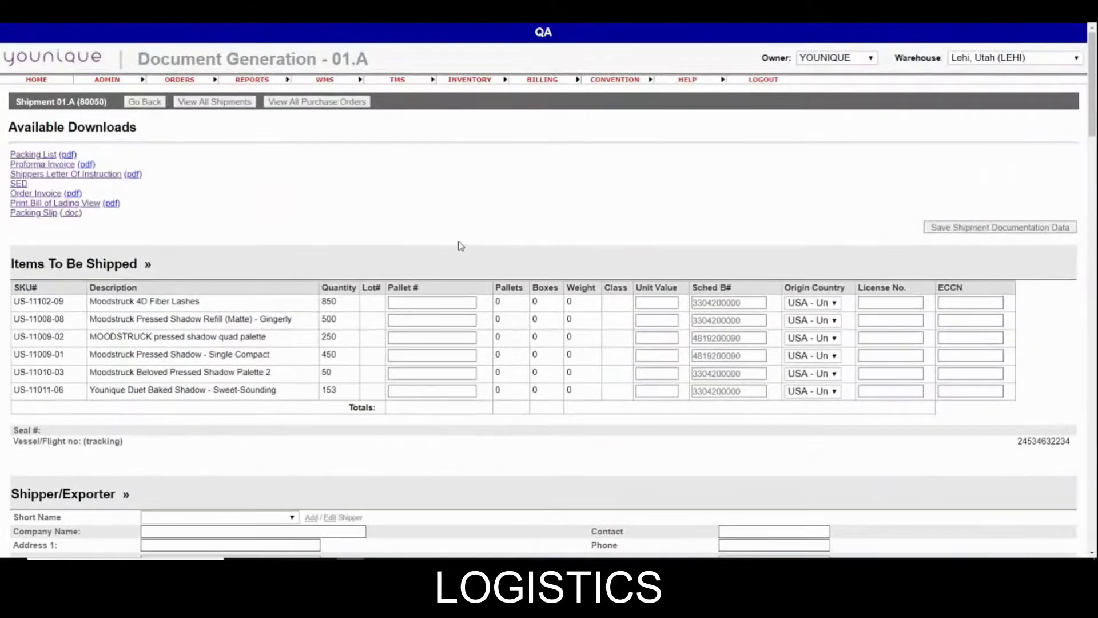
{"action": "left_click", "coordinate": [978, 228]}
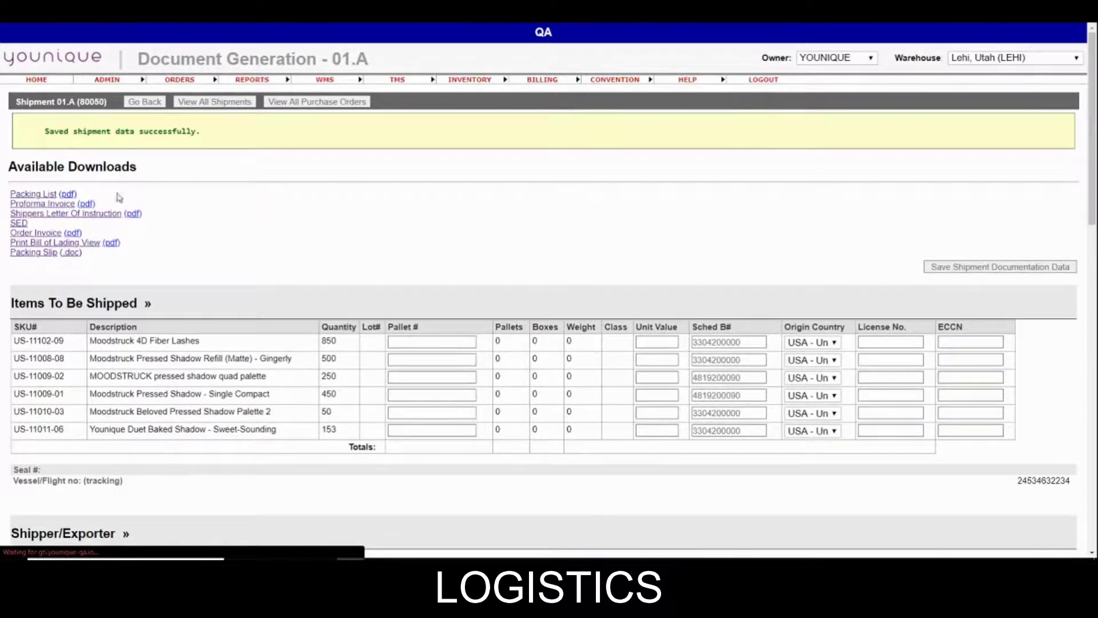
Preview the Packing List again and check the pallet dimensions in the Shippers Letter Of Instruction
{"action": "left_click", "coordinate": [34, 194]}
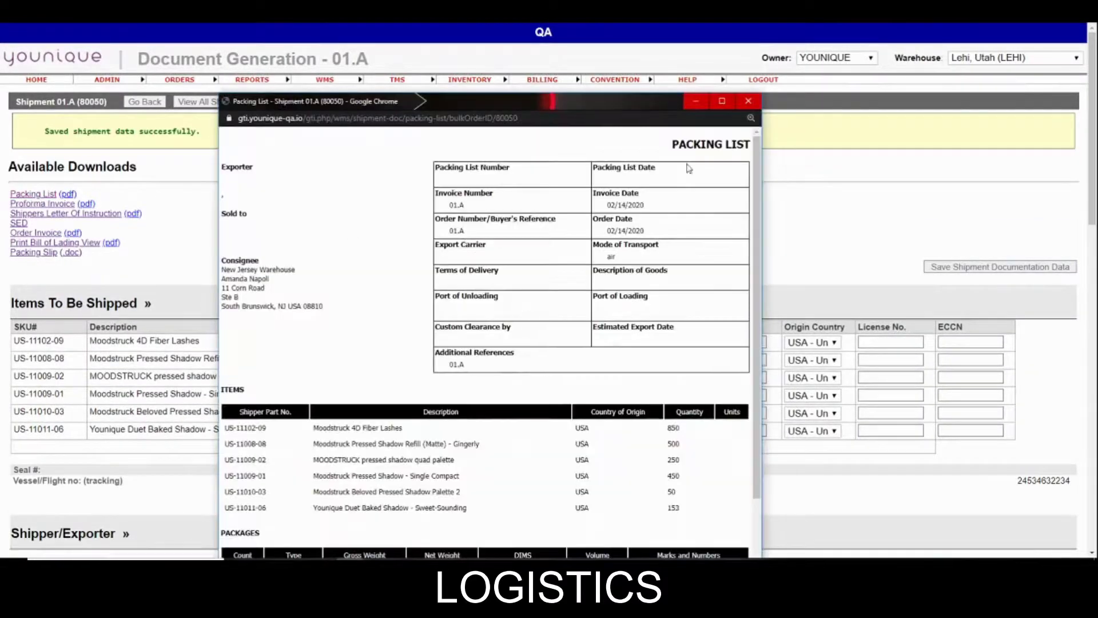
{"action": "left_click", "coordinate": [748, 101]}
{"action": "left_click", "coordinate": [37, 216]}
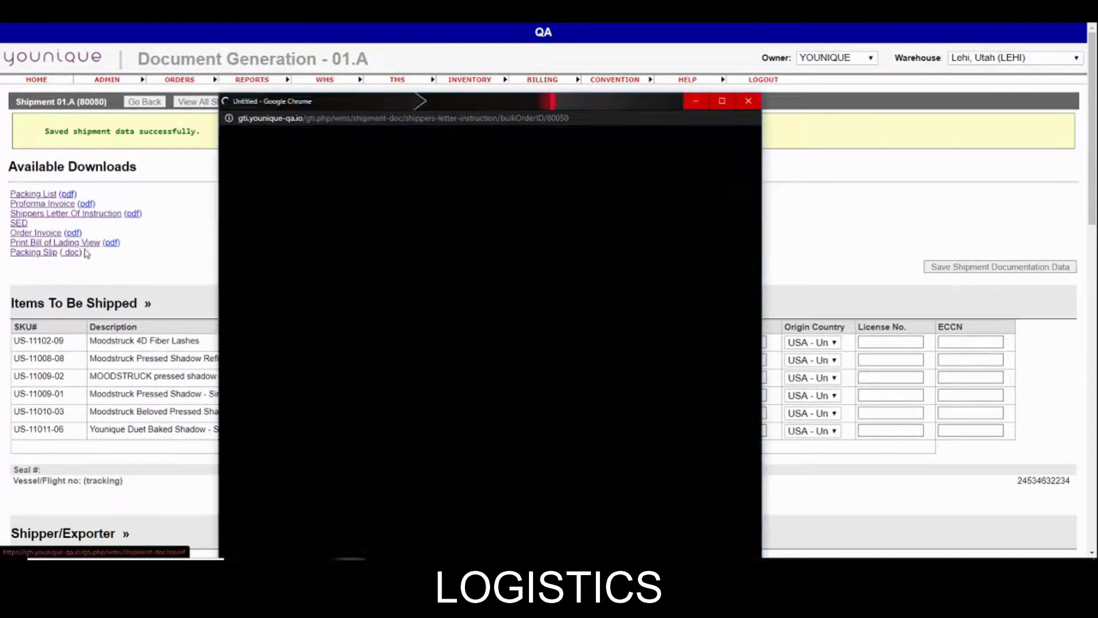
{"action": "scroll", "coordinate": [416, 315], "scroll_direction": "down", "scroll_amount": 5}
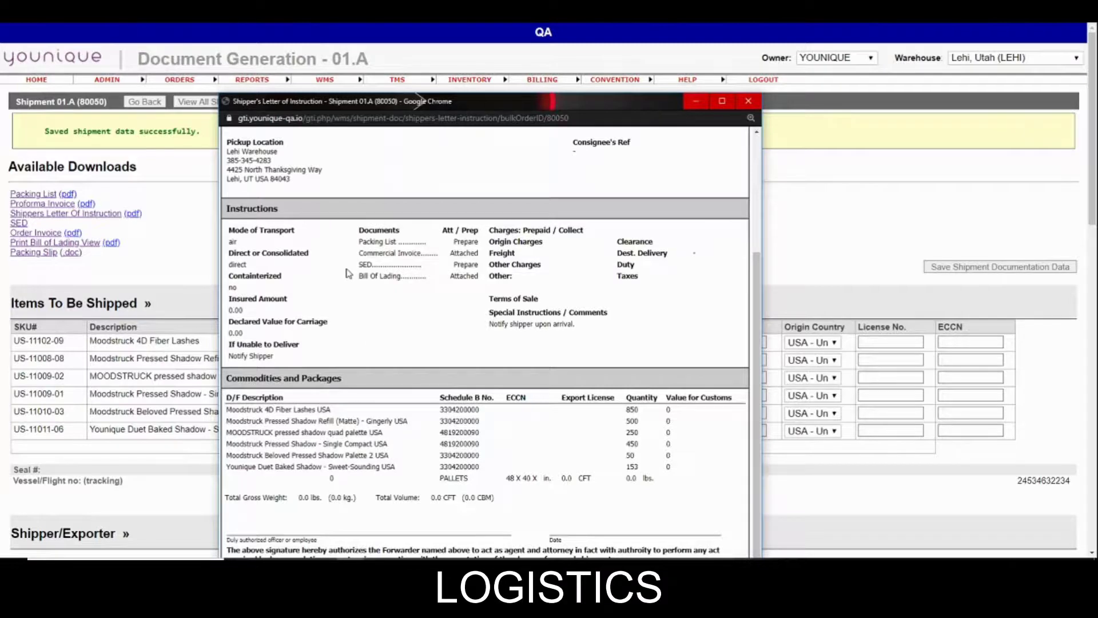
{"action": "left_click_drag", "start_coordinate": [504, 478], "coordinate": [543, 478]}
{"action": "left_click", "coordinate": [531, 478]}
{"action": "left_click", "coordinate": [748, 100]}
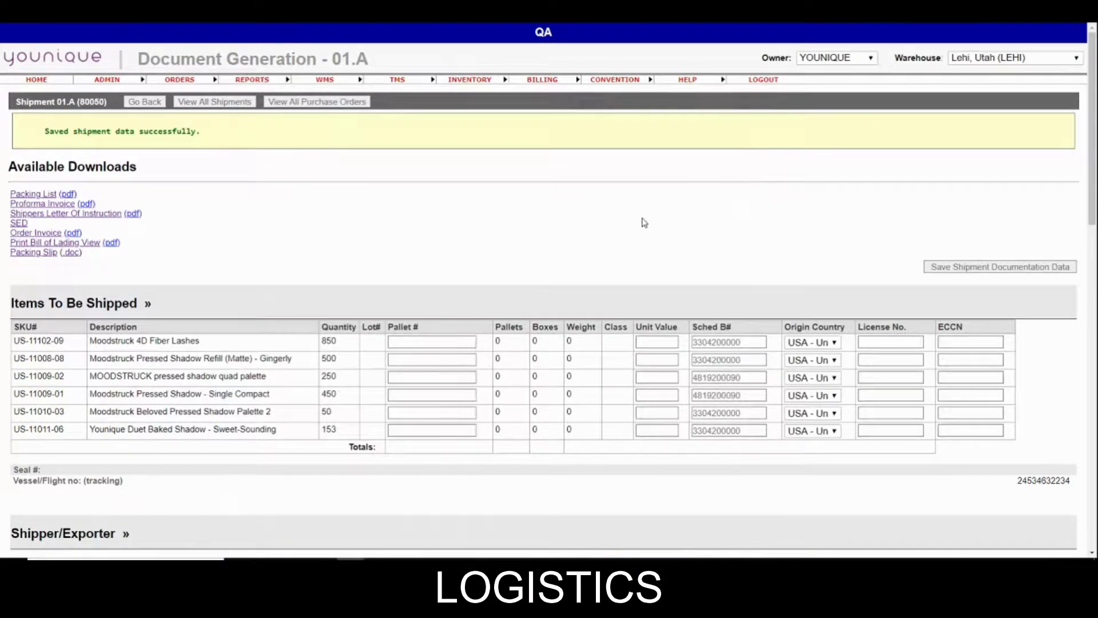
Assign pallet numbers 1, 1-2, 3, 3, 3 and 4 to the six items in order and save the shipment documentation data
{"action": "left_click", "coordinate": [430, 340]}
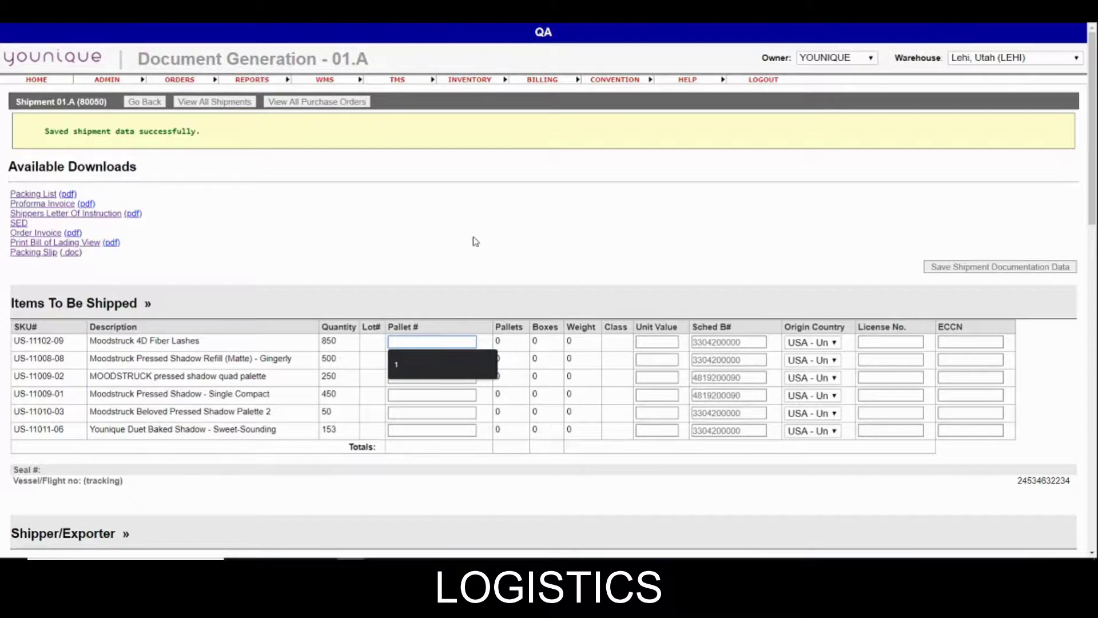
{"action": "type", "text": "1"}
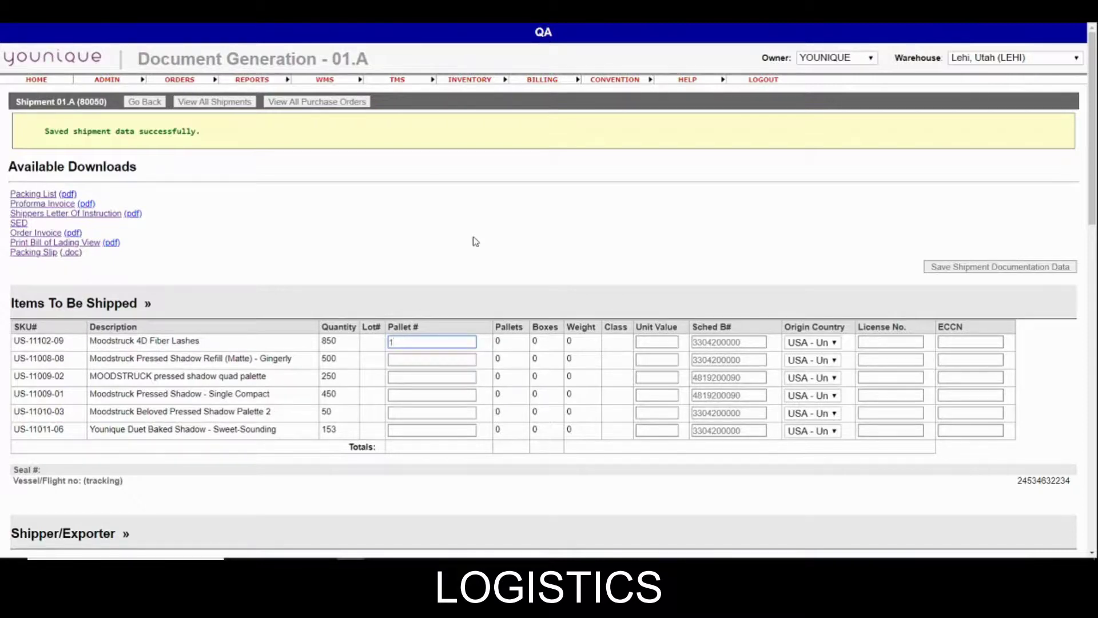
{"action": "left_click", "coordinate": [422, 357]}
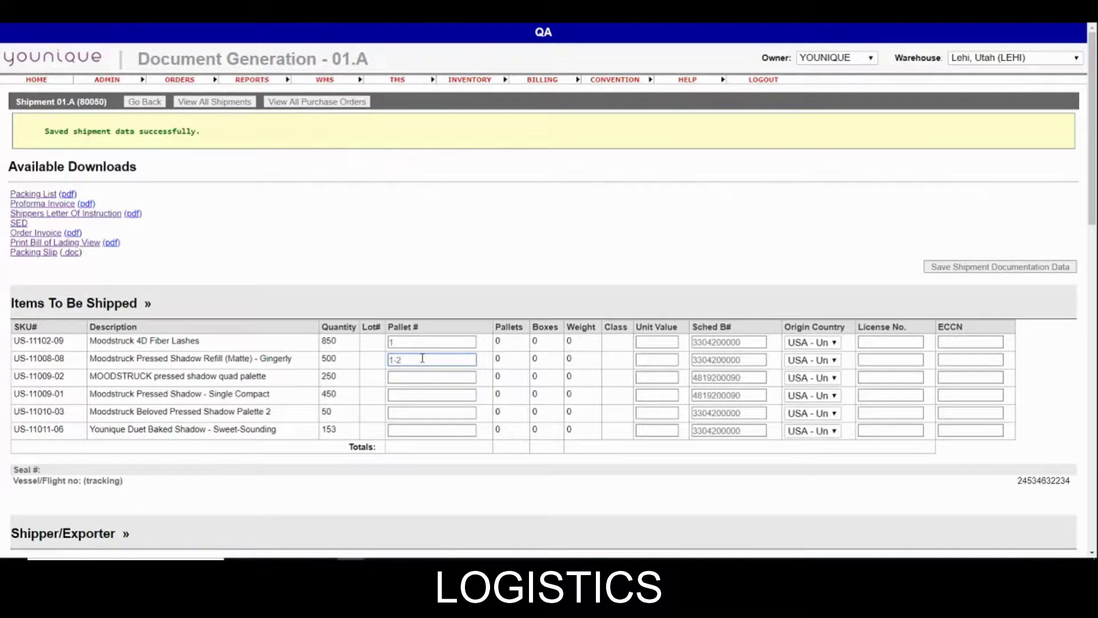
{"action": "left_click", "coordinate": [406, 377]}
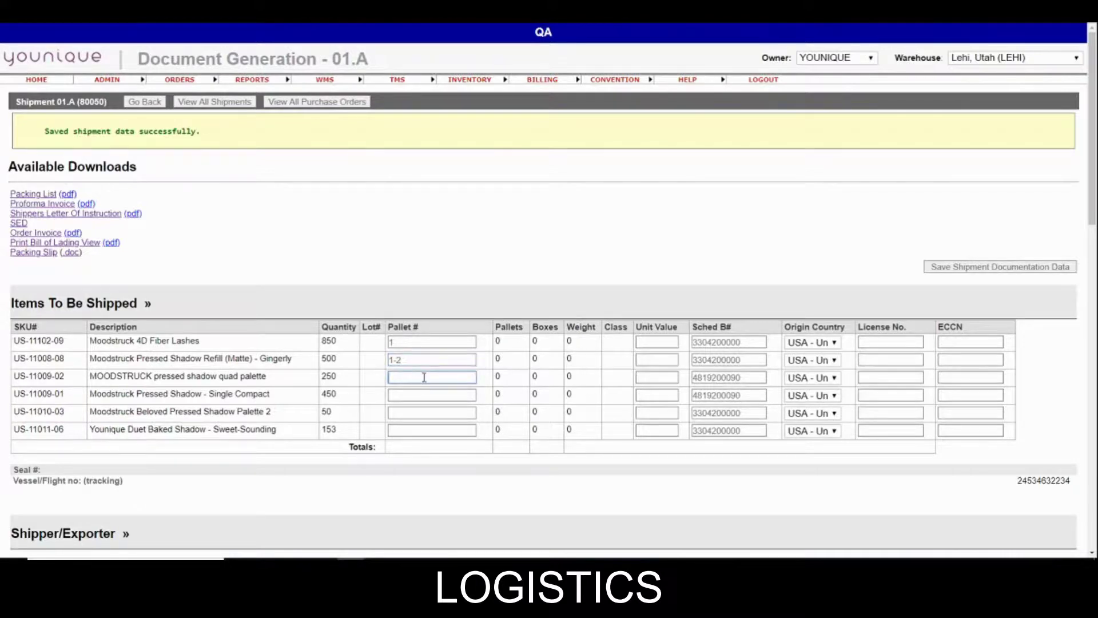
{"action": "left_click", "coordinate": [406, 395]}
{"action": "left_click", "coordinate": [412, 411]}
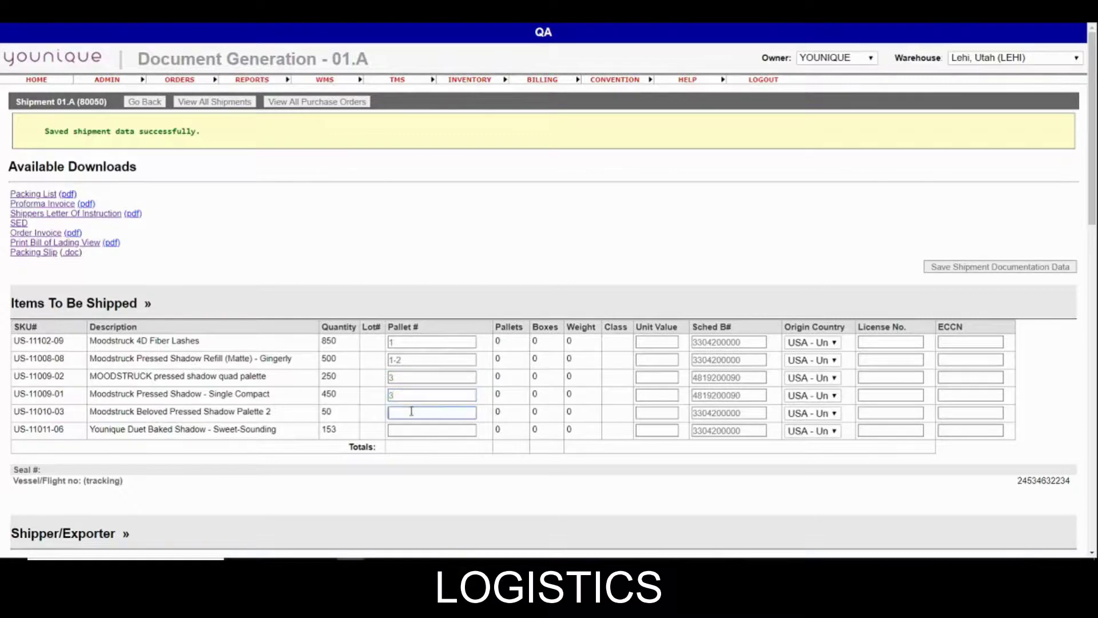
{"action": "left_click", "coordinate": [409, 431]}
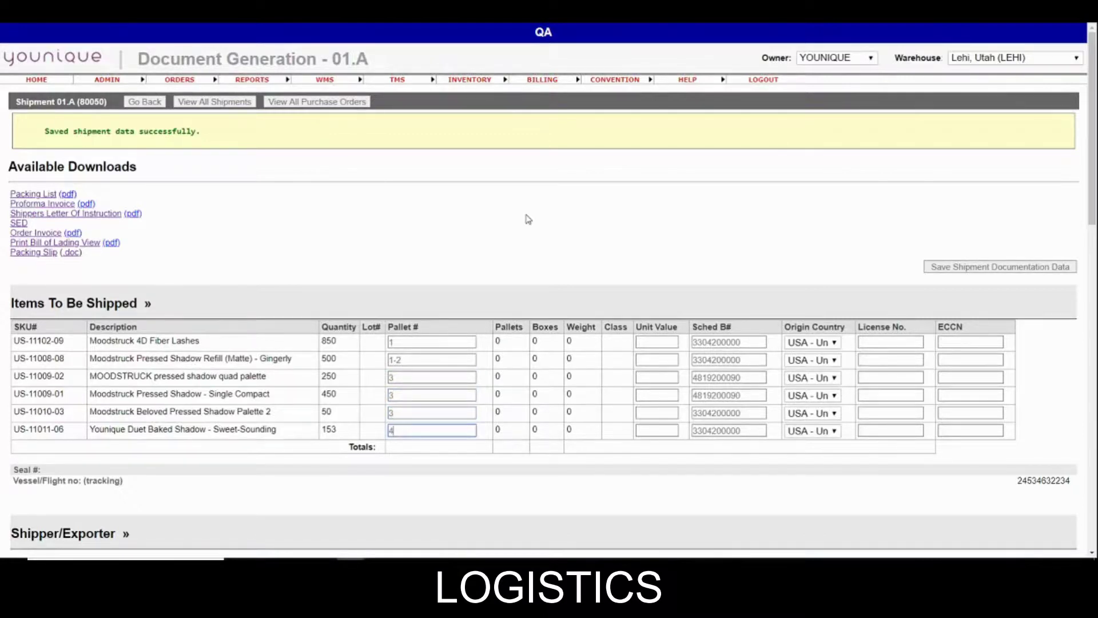
{"action": "left_click", "coordinate": [954, 266]}
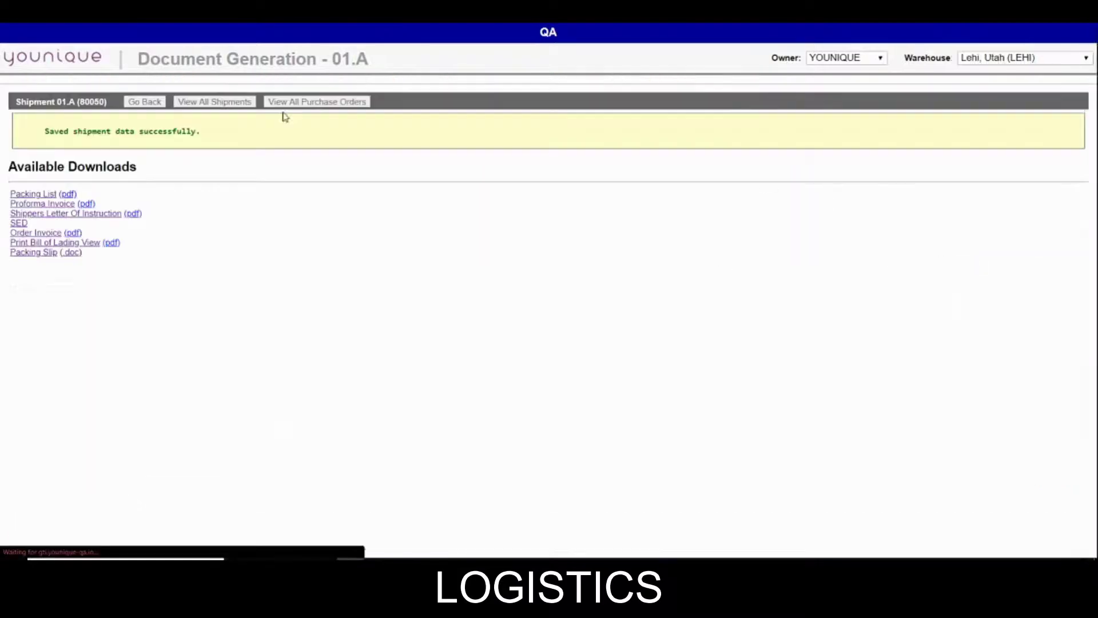
Open the Packing Slip, check the pallet number listed for each item, and close the document
{"action": "left_click", "coordinate": [35, 194]}
{"action": "scroll", "coordinate": [539, 239], "scroll_direction": "down", "scroll_amount": 3}
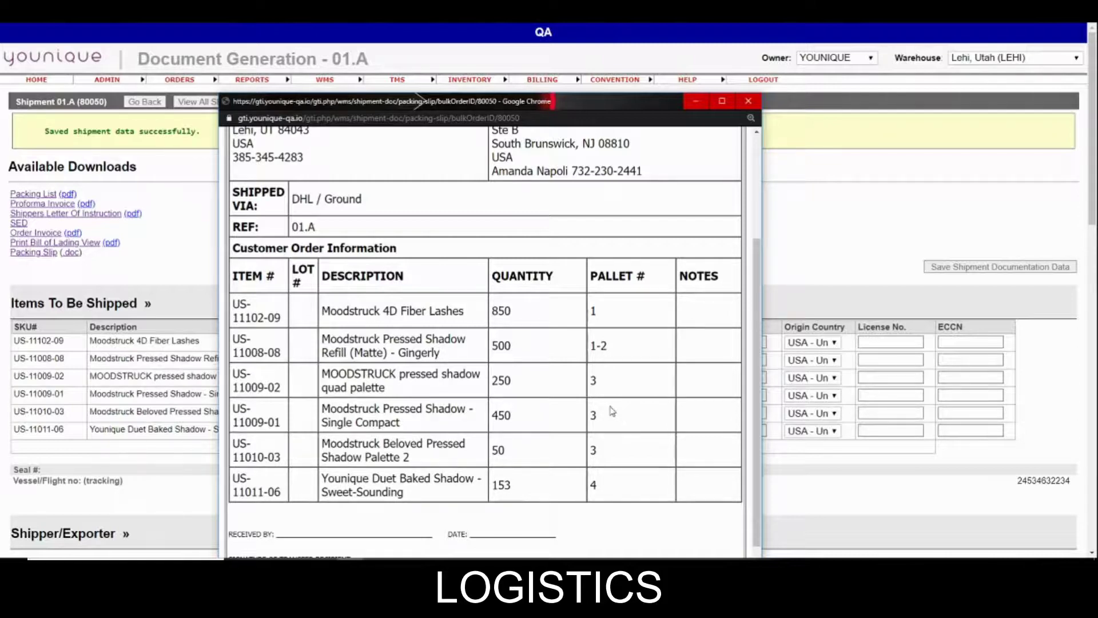
{"action": "left_click_drag", "start_coordinate": [613, 308], "coordinate": [605, 483]}
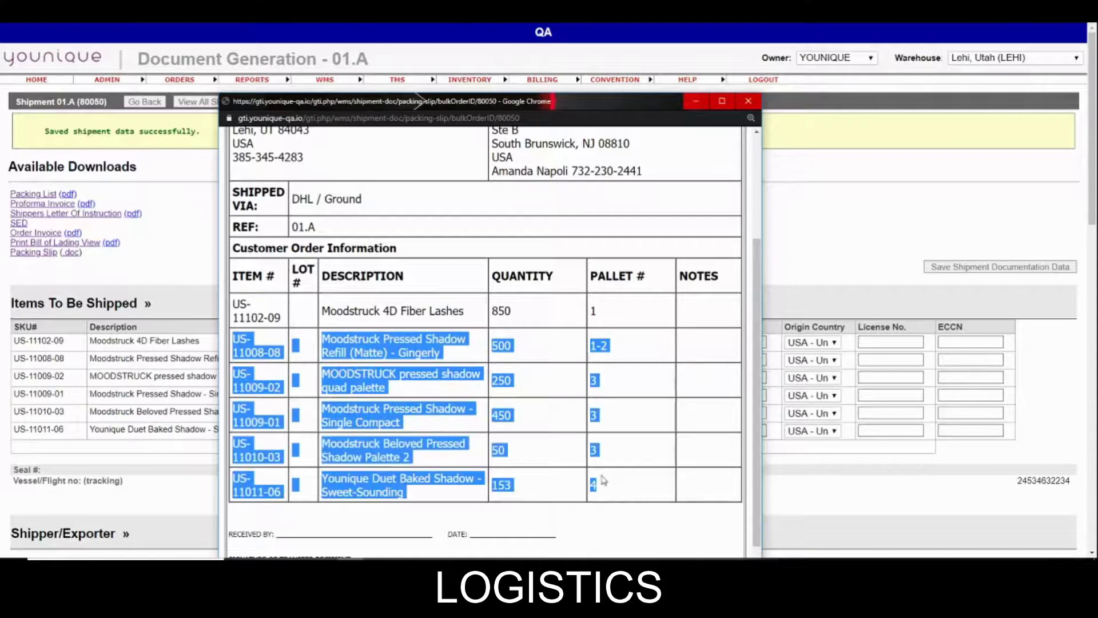
{"action": "left_click", "coordinate": [616, 446]}
{"action": "left_click_drag", "start_coordinate": [595, 108], "coordinate": [740, 84]}
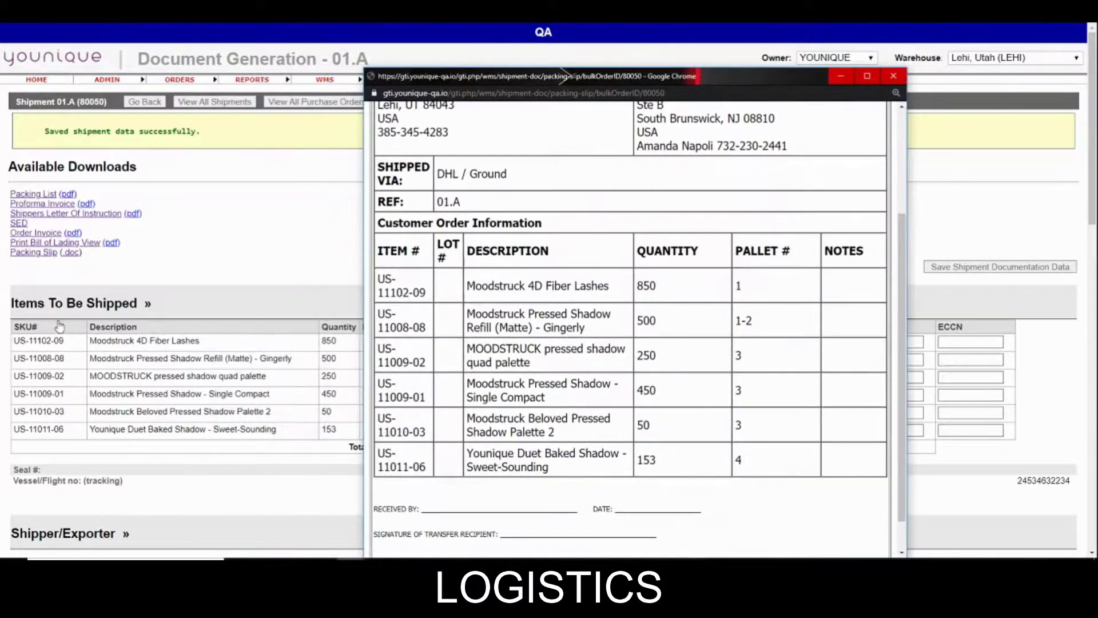
{"action": "left_click", "coordinate": [841, 76]}
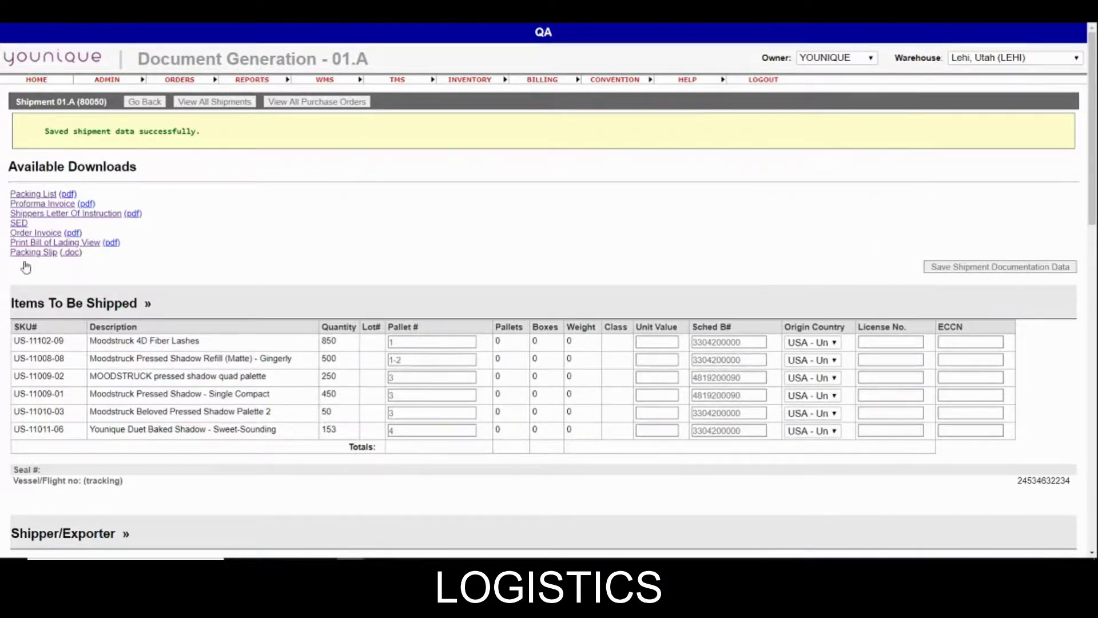
{"action": "mouse_move", "coordinate": [352, 557]}
{"action": "left_click", "coordinate": [502, 515]}
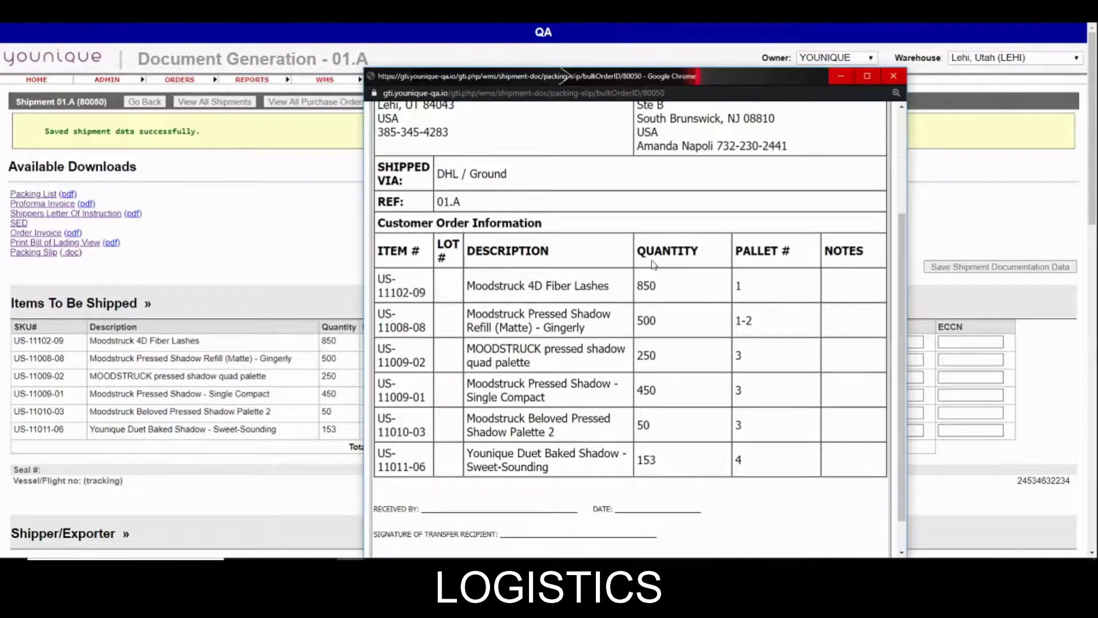
{"action": "left_click", "coordinate": [767, 434]}
{"action": "left_click", "coordinate": [893, 76]}
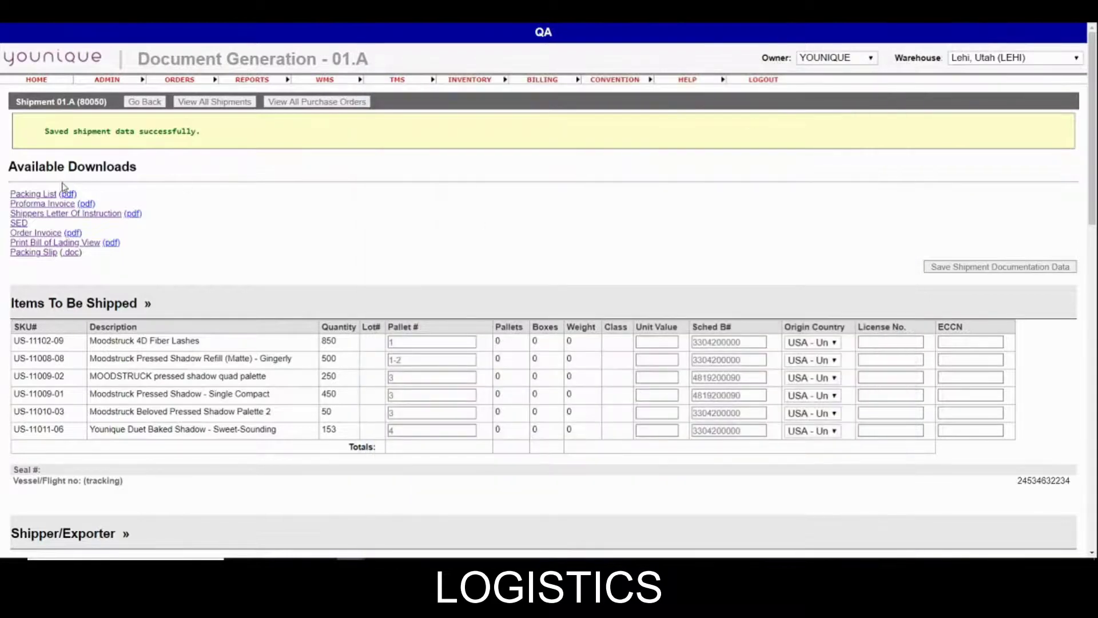
Return to the shipment, review its details and shipment lines, and open its delivery confirmation page
{"action": "left_click", "coordinate": [144, 103]}
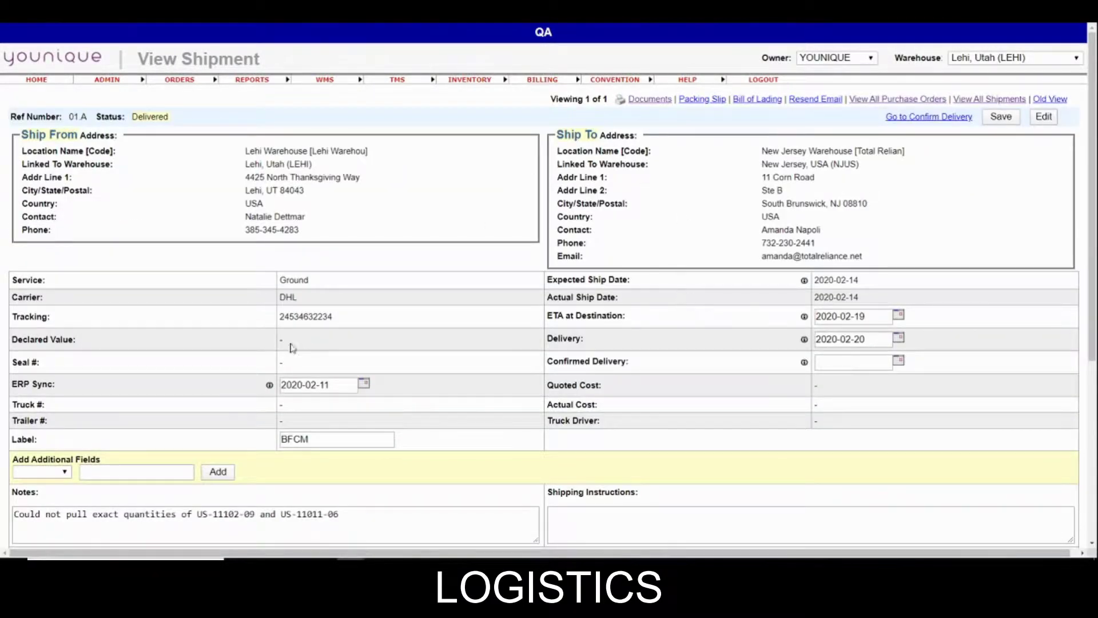
{"action": "scroll", "coordinate": [956, 214], "scroll_direction": "down", "scroll_amount": 5}
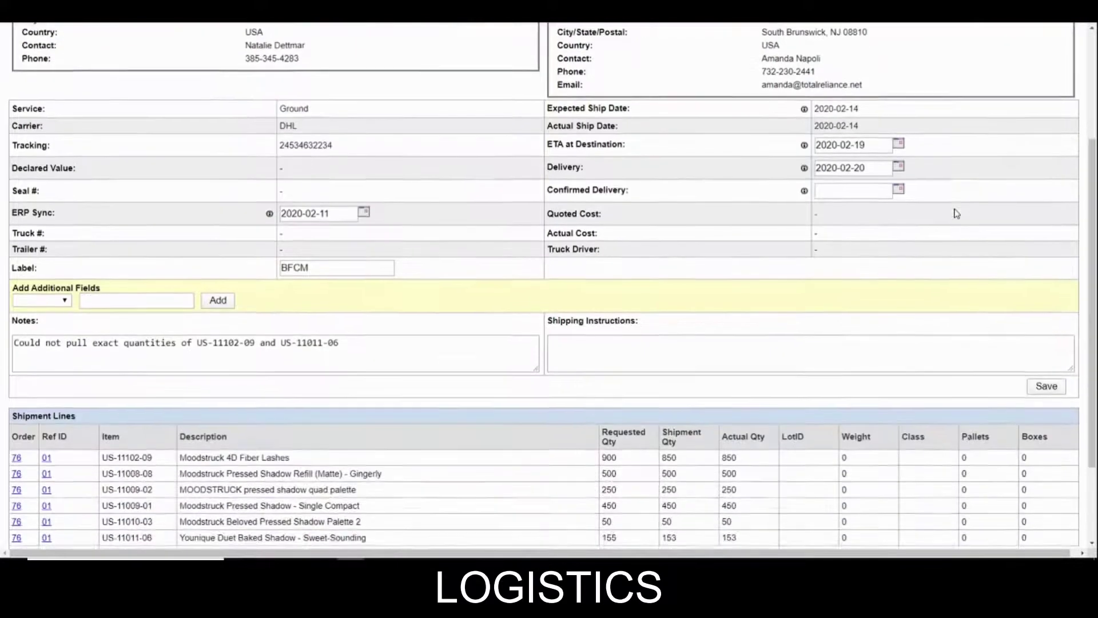
{"action": "scroll", "coordinate": [956, 213], "scroll_direction": "up", "scroll_amount": 1}
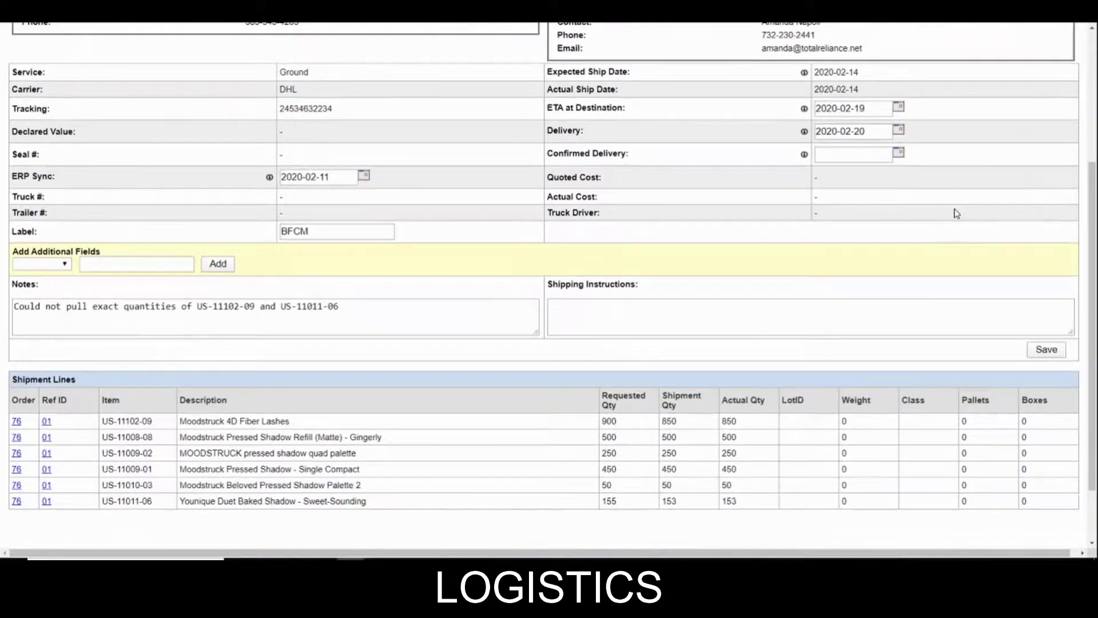
{"action": "scroll", "coordinate": [956, 213], "scroll_direction": "up", "scroll_amount": 3}
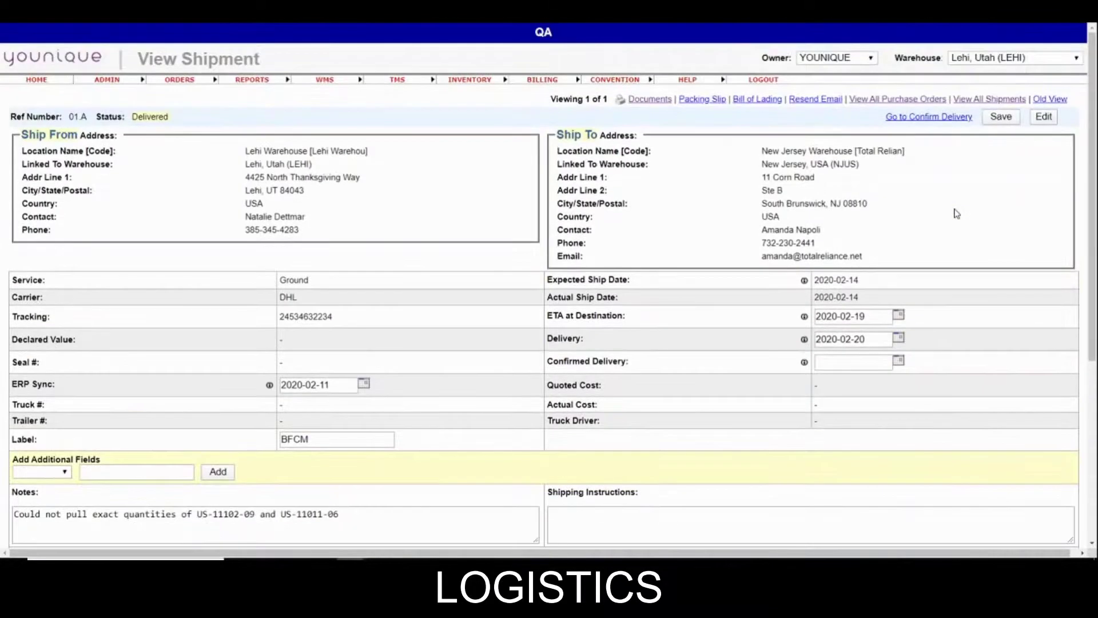
{"action": "left_click", "coordinate": [930, 118]}
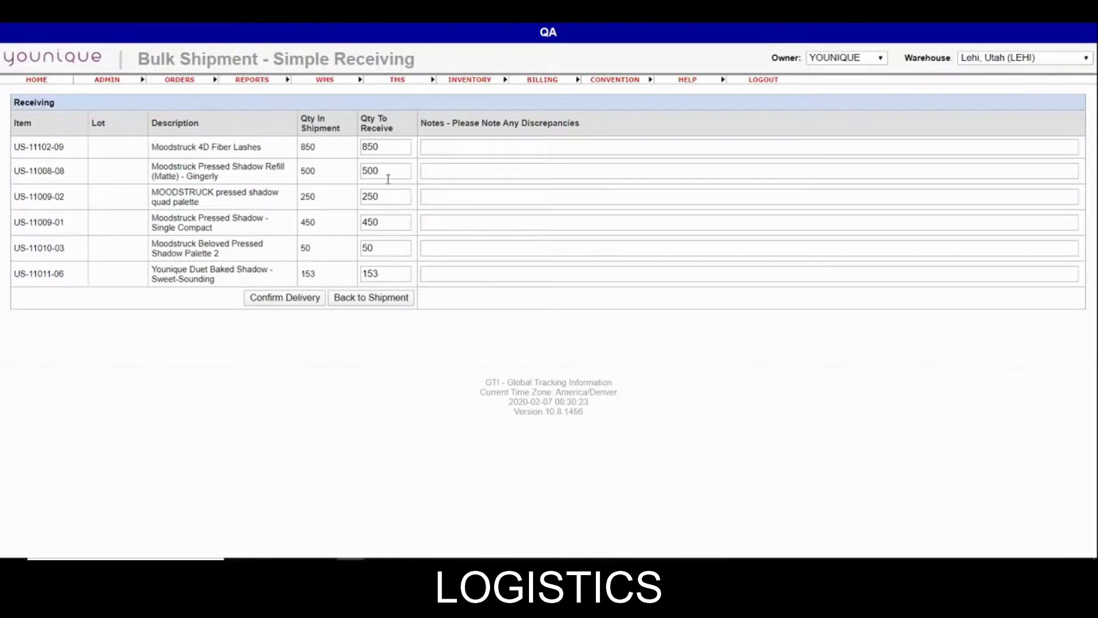
Check the quantities to receive for the first three items against their shipped quantities
{"action": "left_click", "coordinate": [384, 147]}
{"action": "left_click", "coordinate": [385, 169]}
{"action": "left_click", "coordinate": [375, 196]}
{"action": "left_click", "coordinate": [386, 146]}
{"action": "left_click_drag", "start_coordinate": [382, 146], "coordinate": [362, 147]}
{"action": "left_click", "coordinate": [386, 147]}
Try receive quantities of 150 and 155 for item US-11011-06, and set the quantity back to 153
{"action": "double_click", "coordinate": [385, 275]}
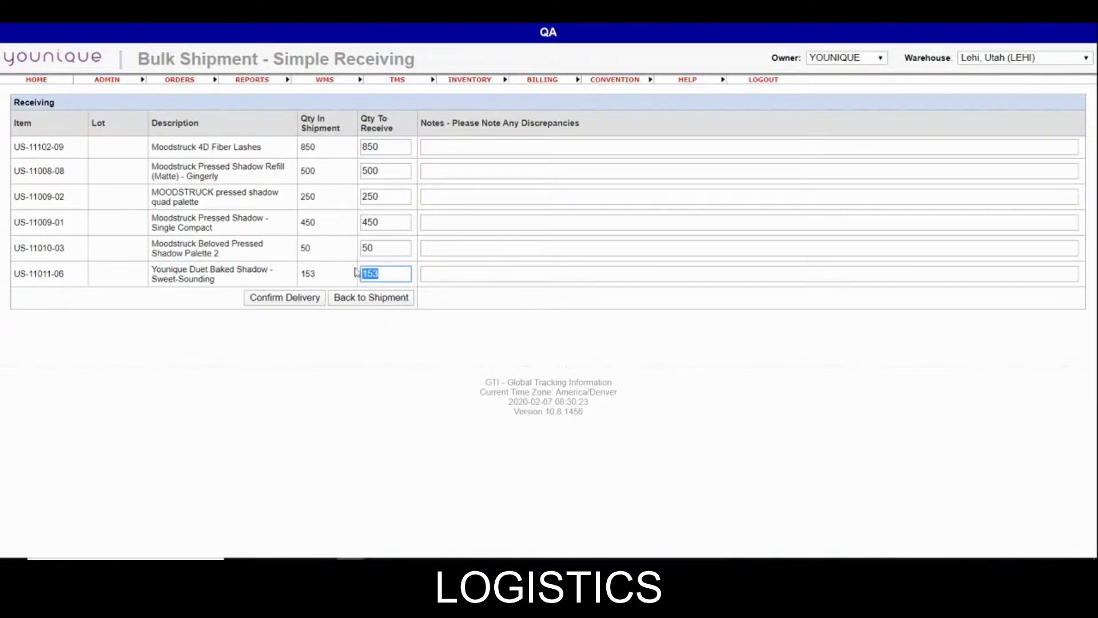
{"action": "type", "text": "150"}
{"action": "left_click_drag", "start_coordinate": [390, 274], "coordinate": [335, 274]}
{"action": "type", "text": "155"}
{"action": "left_click_drag", "start_coordinate": [398, 275], "coordinate": [308, 276]}
{"action": "type", "text": "153"}
Try receiving 150 of item US-11011-06 with the discrepancy note "Missing 3", and clear the note
{"action": "left_click", "coordinate": [475, 148]}
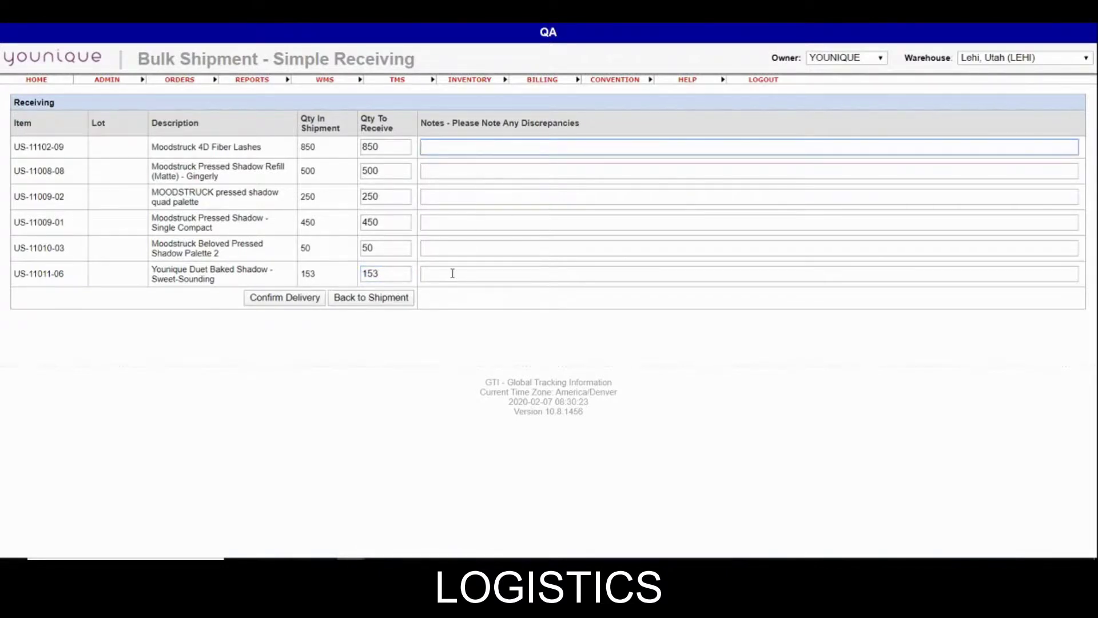
{"action": "left_click_drag", "start_coordinate": [412, 273], "coordinate": [286, 280]}
{"action": "type", "text": "150"}
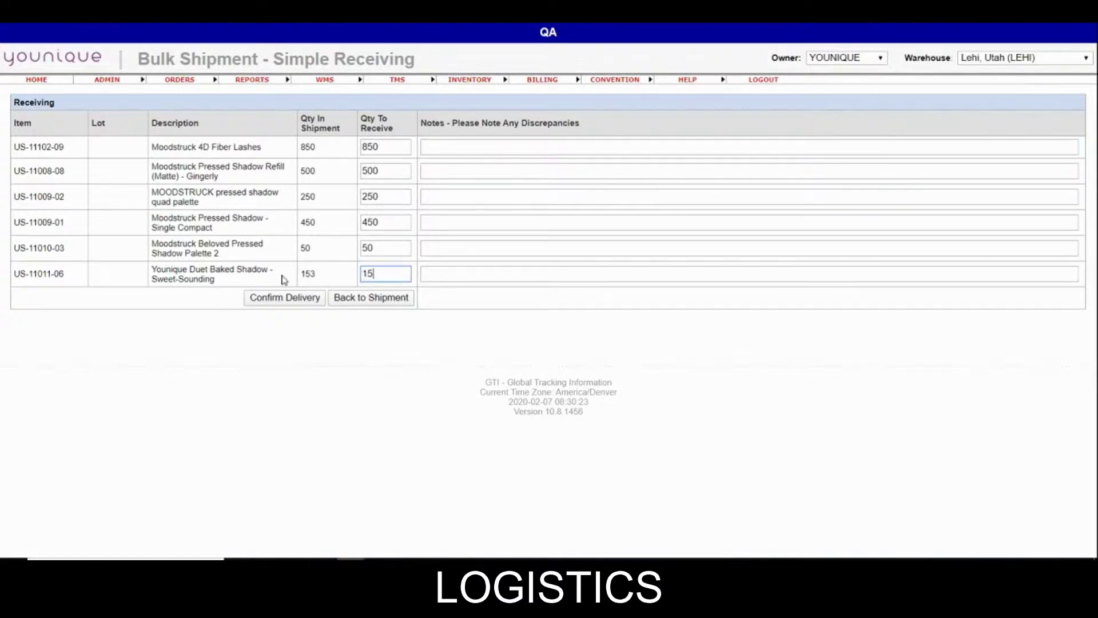
{"action": "left_click", "coordinate": [457, 277]}
{"action": "type", "text": "Missing 3"}
{"action": "key", "text": "BackSpace"}
{"action": "key", "text": "BackSpace"}
{"action": "key", "text": "BackSpace"}
{"action": "key", "text": "BackSpace"}
{"action": "key", "text": "BackSpace"}
{"action": "key", "text": "BackSpace"}
{"action": "key", "text": "BackSpace"}
{"action": "key", "text": "BackSpace"}
{"action": "key", "text": "BackSpace"}
Set the quantity to receive of item US-11011-06 to 153 and confirm the delivery
{"action": "key", "text": "shift+Tab"}
{"action": "type", "text": "153"}
{"action": "left_click", "coordinate": [273, 299]}
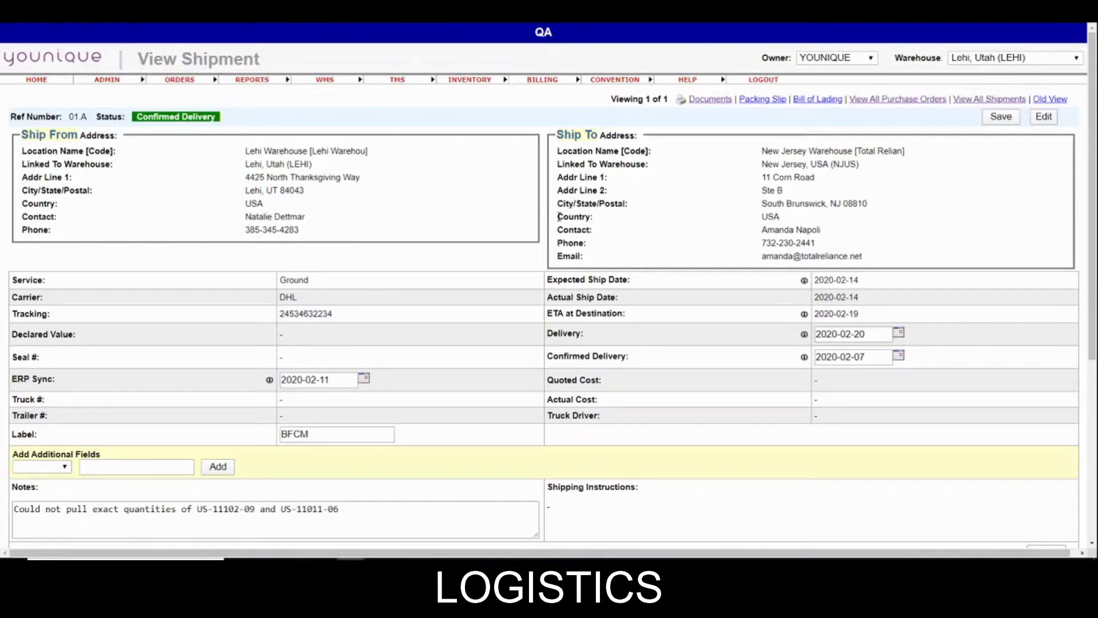
{"action": "scroll", "coordinate": [559, 217], "scroll_direction": "down", "scroll_amount": 2}
{"action": "scroll", "coordinate": [559, 217], "scroll_direction": "up", "scroll_amount": 2}
{"action": "mouse_move", "coordinate": [398, 79]}
{"action": "mouse_move", "coordinate": [389, 85]}
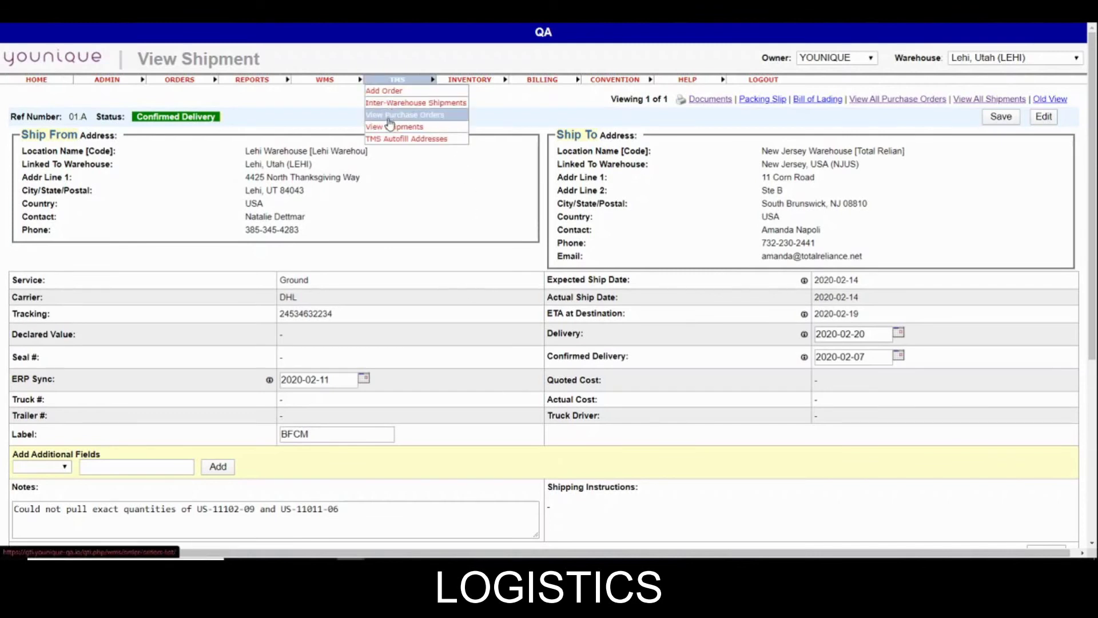